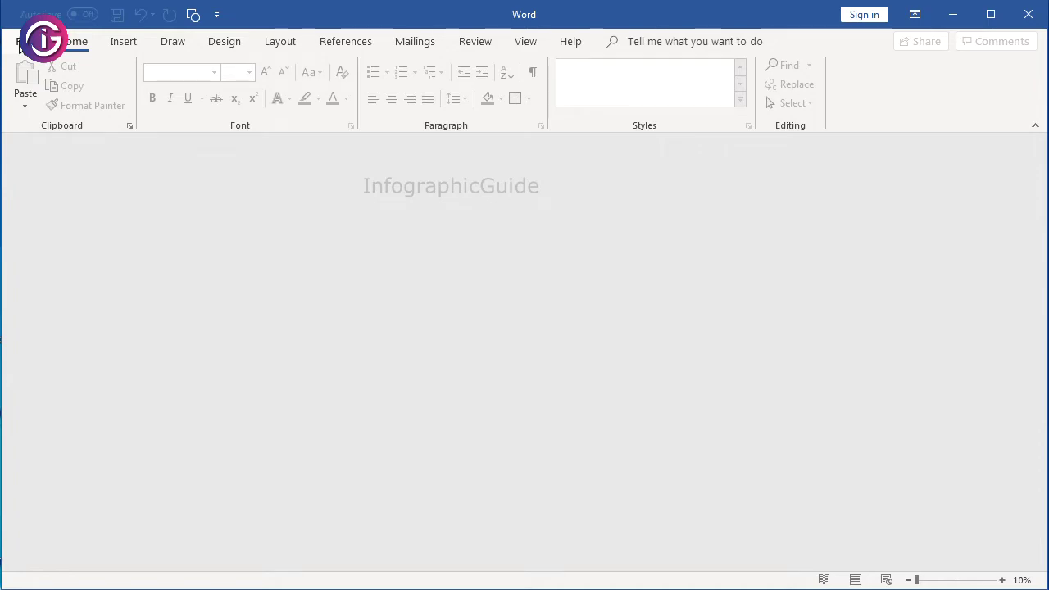
- Create a new blank document, Document3, from the File menu's New page
click(20, 43)
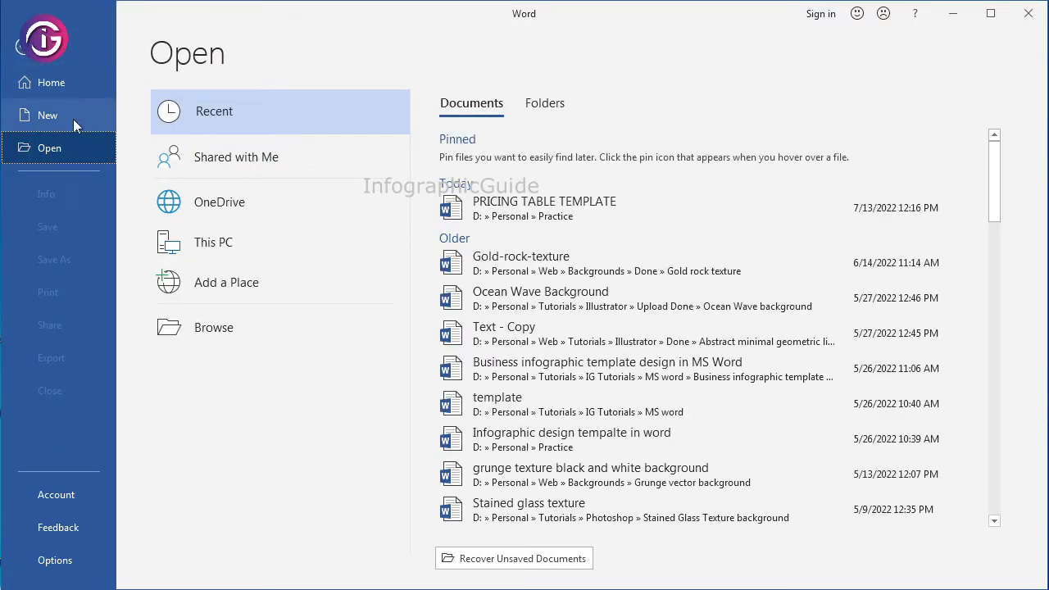
click(71, 120)
click(256, 281)
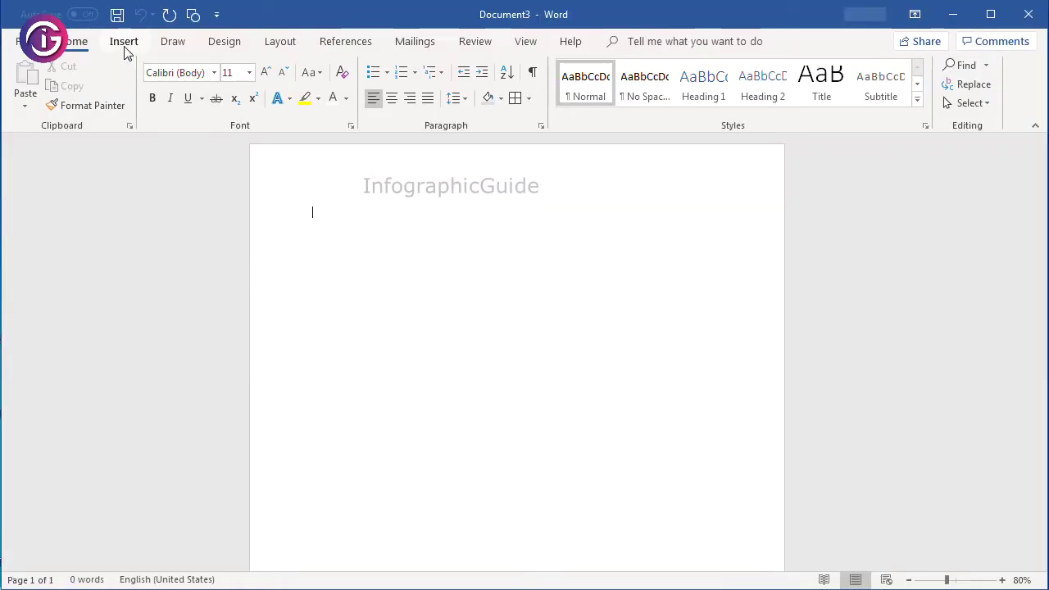
- Switch the page orientation to landscape
click(124, 43)
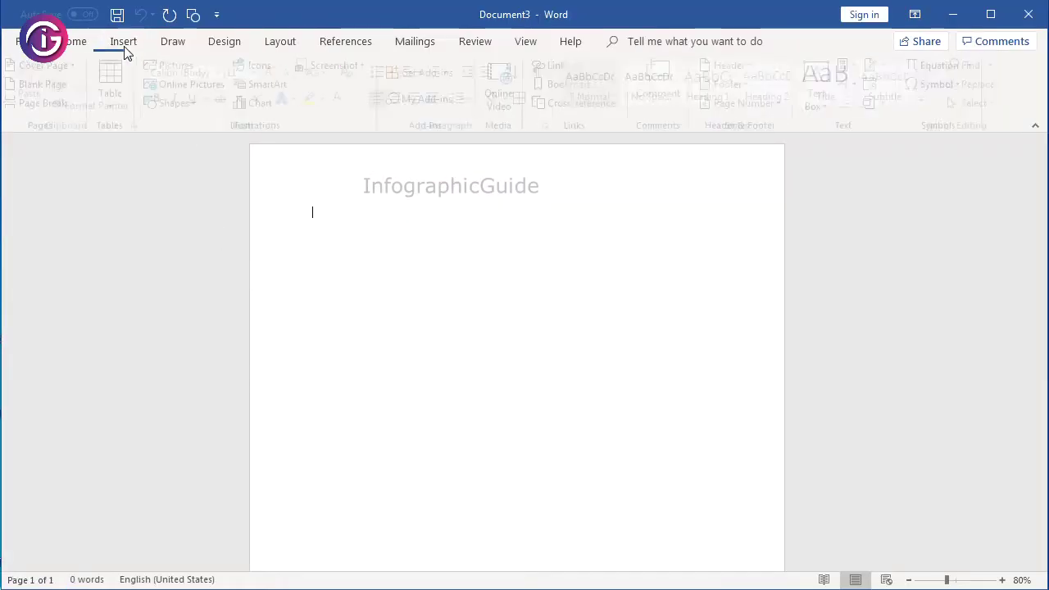
click(234, 44)
click(284, 46)
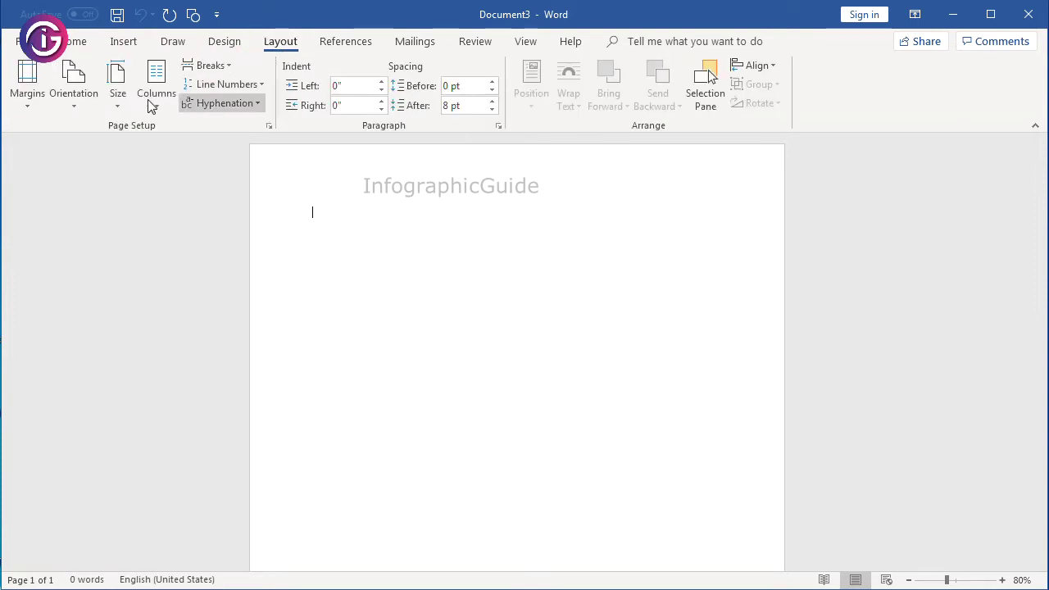
click(79, 90)
click(87, 173)
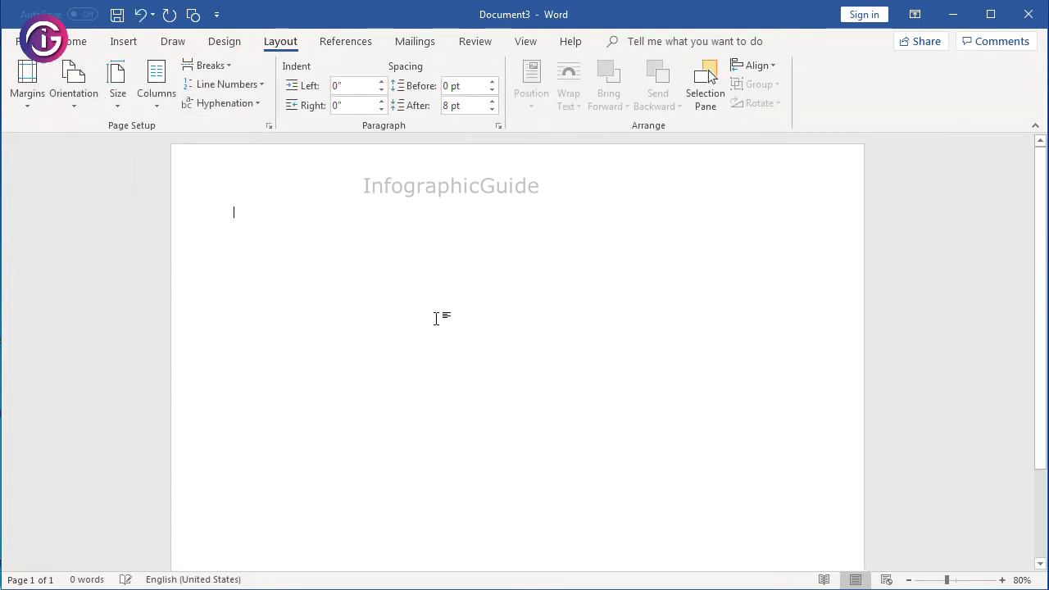
- Paste the title 'Pricing table template' and make it 48 pt, bold and centered
text(Pricing table template)
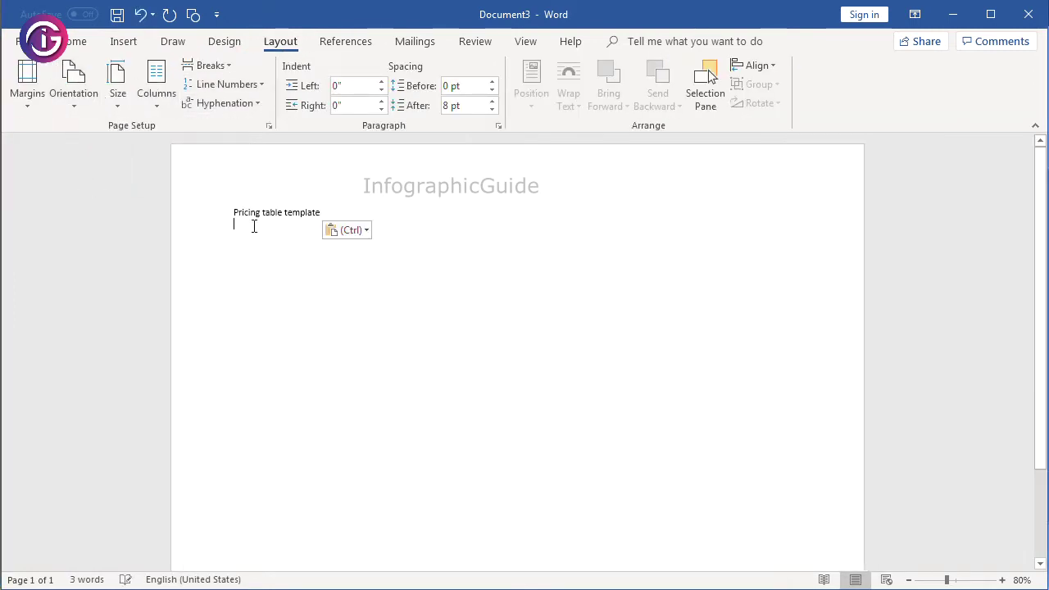
triple_click(342, 215)
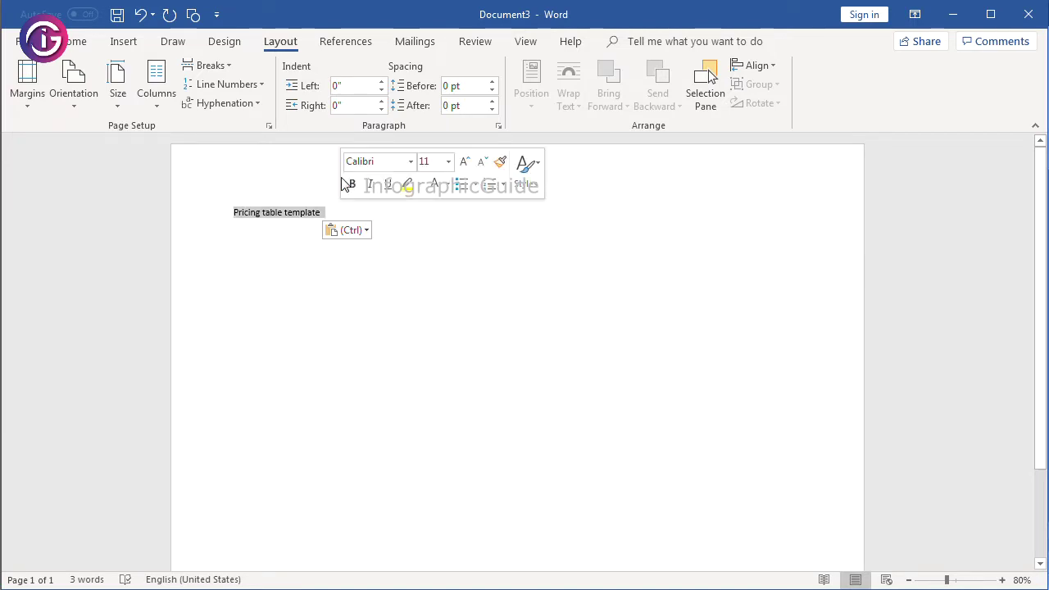
scroll(315, 92, up, 4)
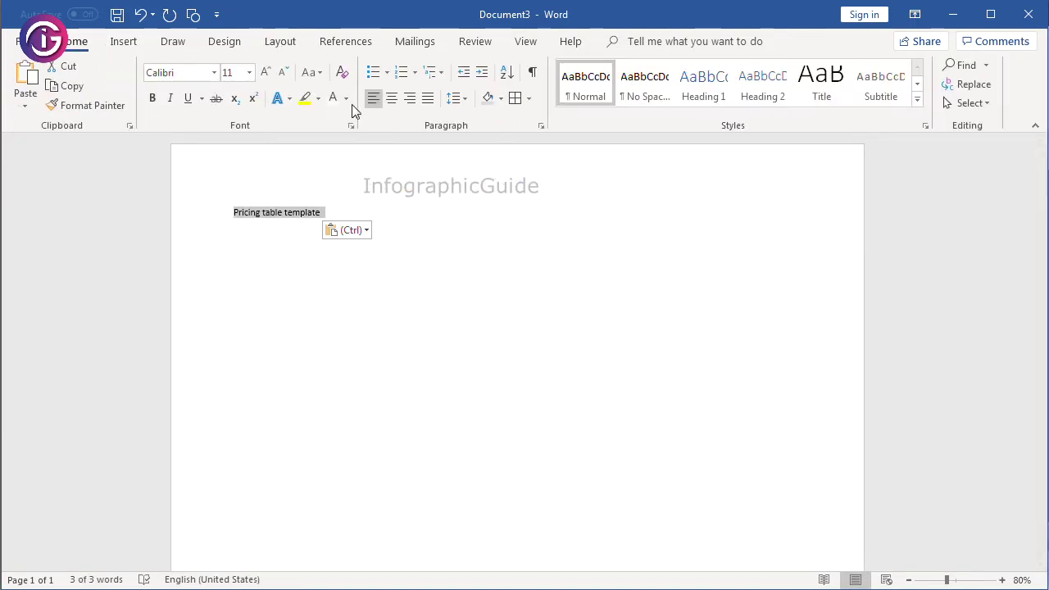
click(251, 73)
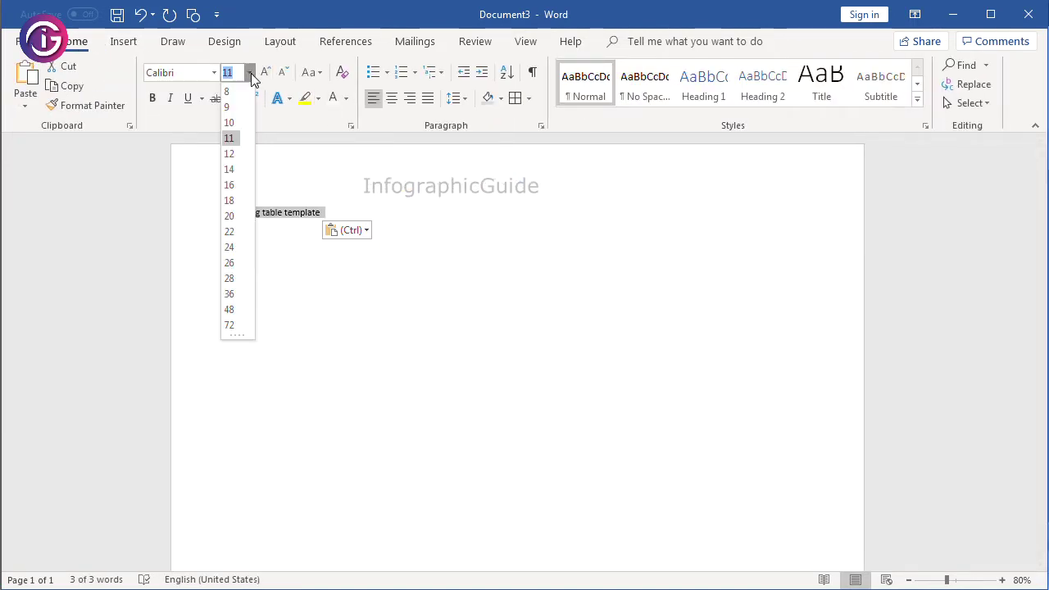
click(231, 310)
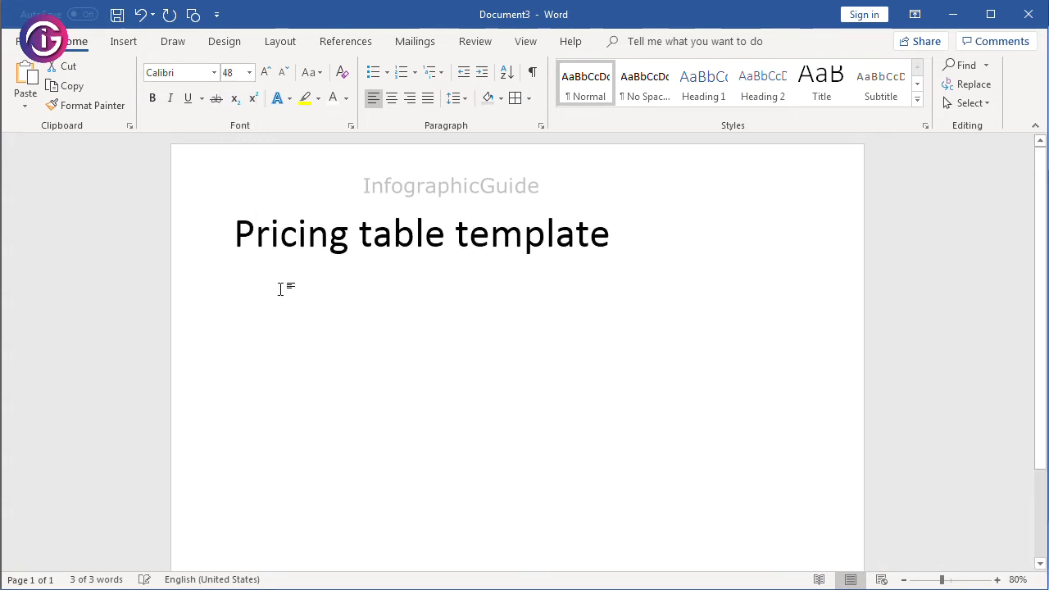
click(155, 99)
click(392, 99)
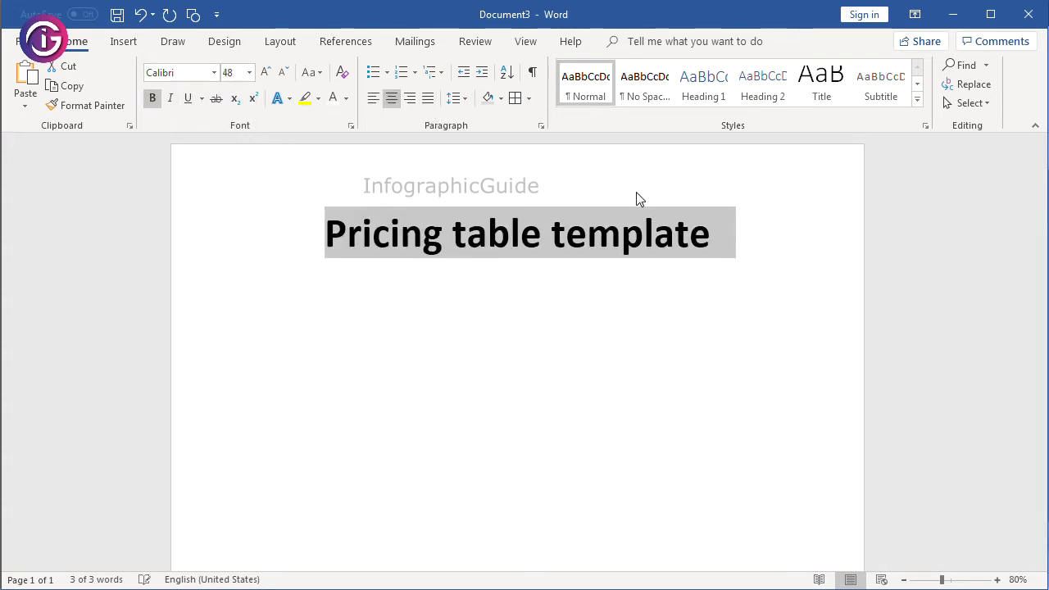
- Paste the subtitle on a new line below the title
click(724, 237)
key(Return)
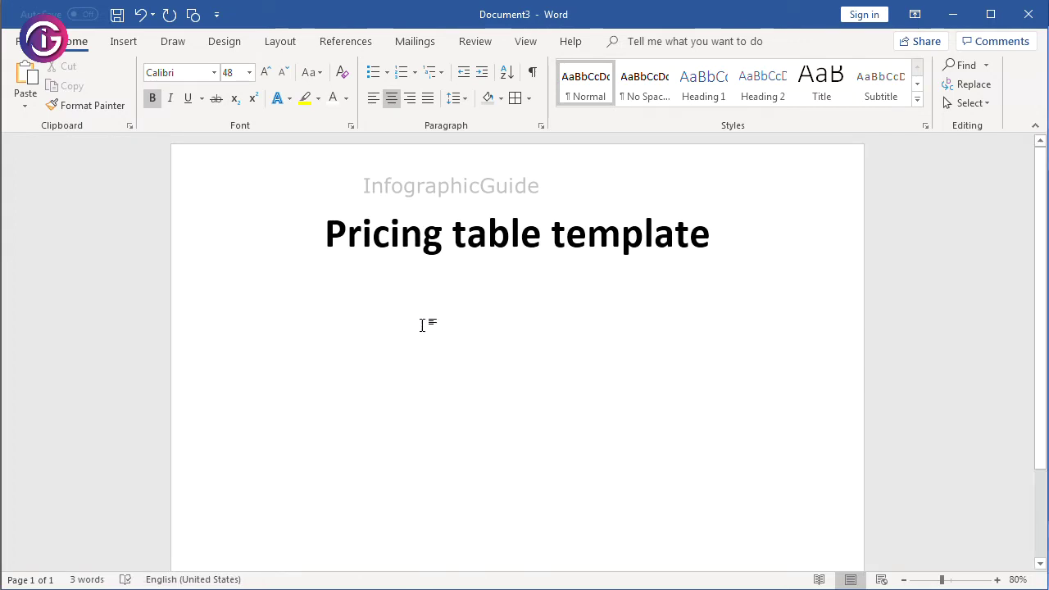
text(Low-cost affordable hosting to get you started)
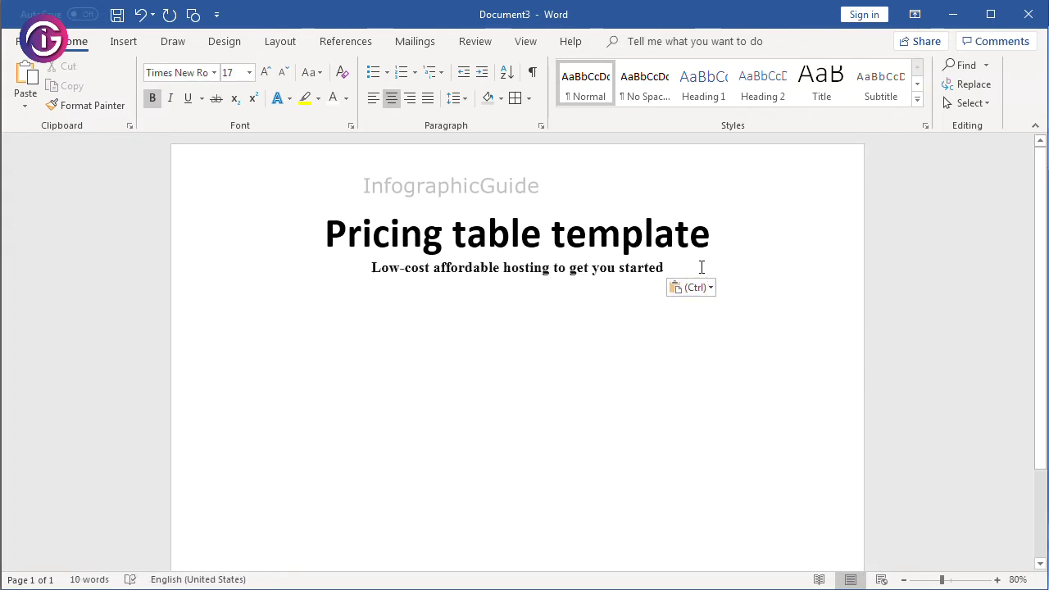
- Set the subtitle to 20 pt and remove its bold formatting
drag(700, 267, 371, 267)
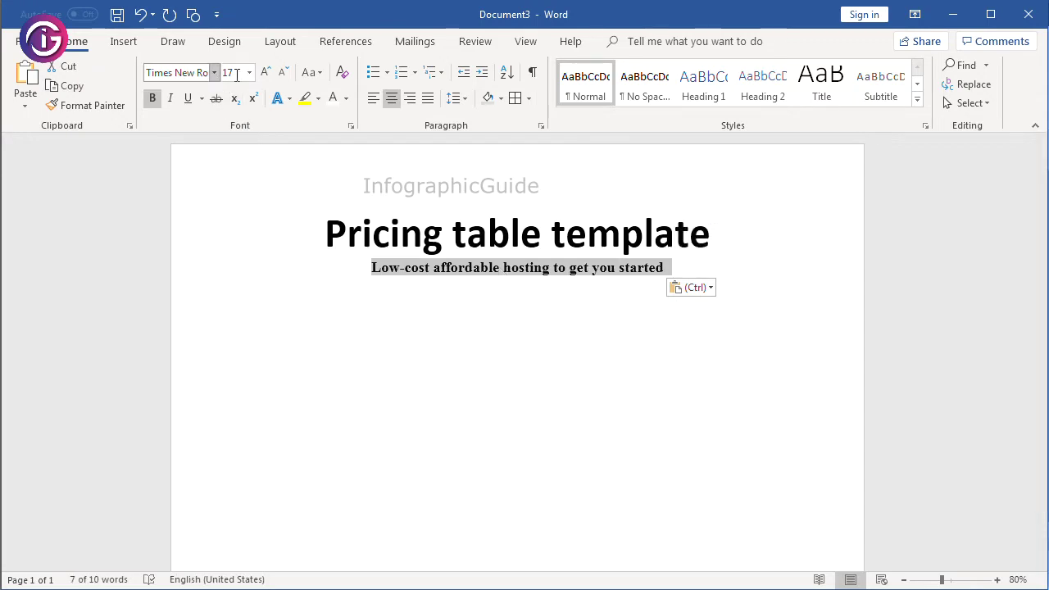
click(250, 73)
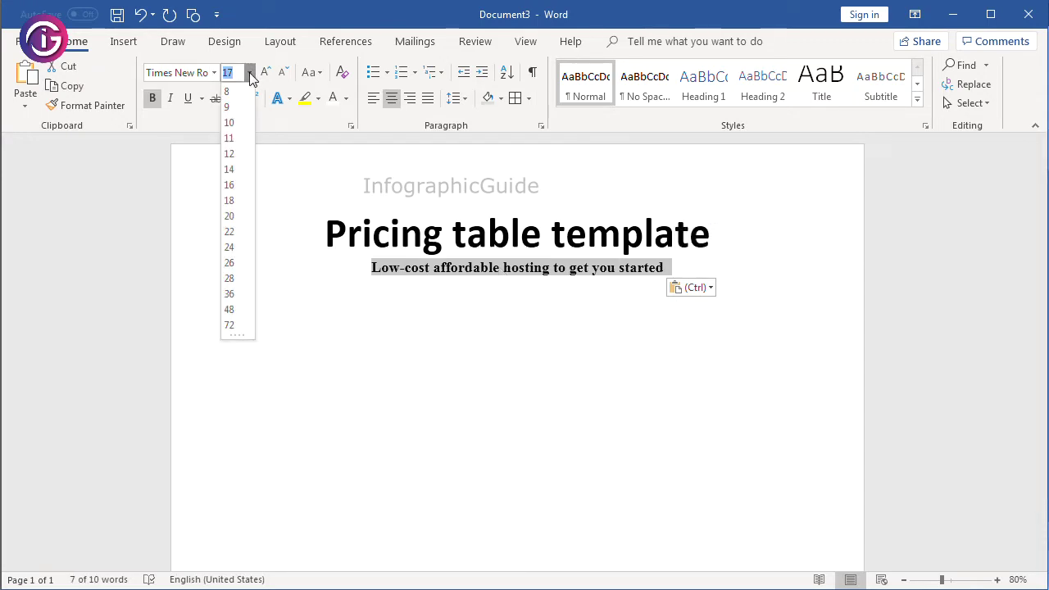
click(237, 216)
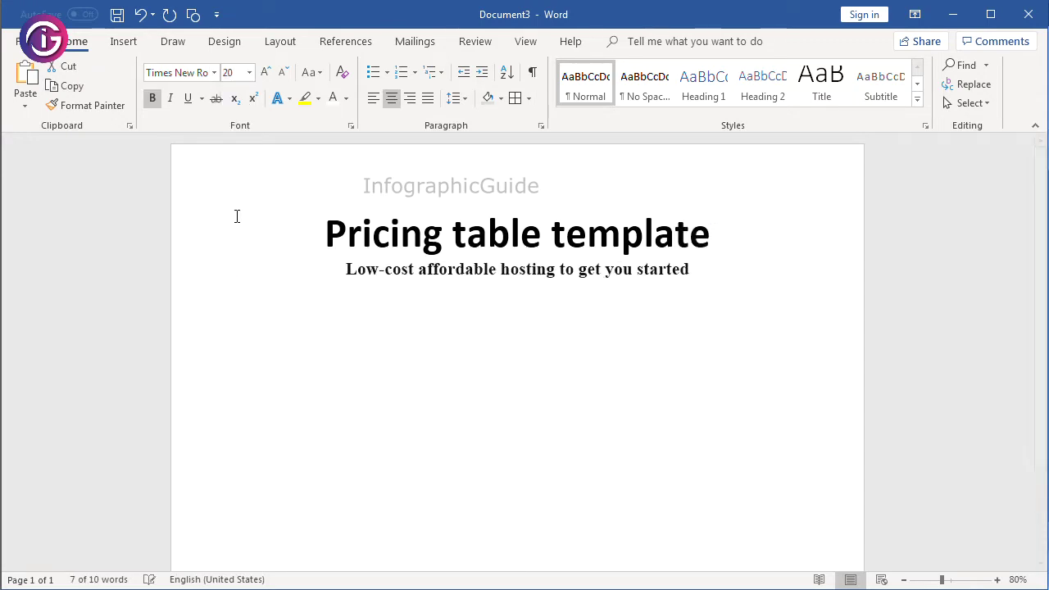
click(214, 72)
click(214, 72)
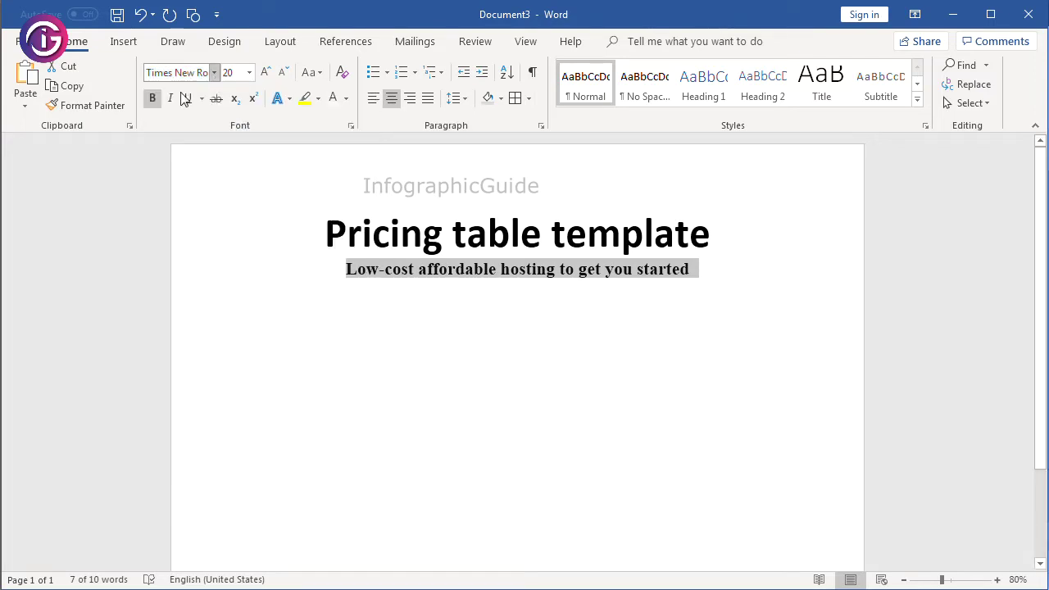
click(152, 98)
click(721, 316)
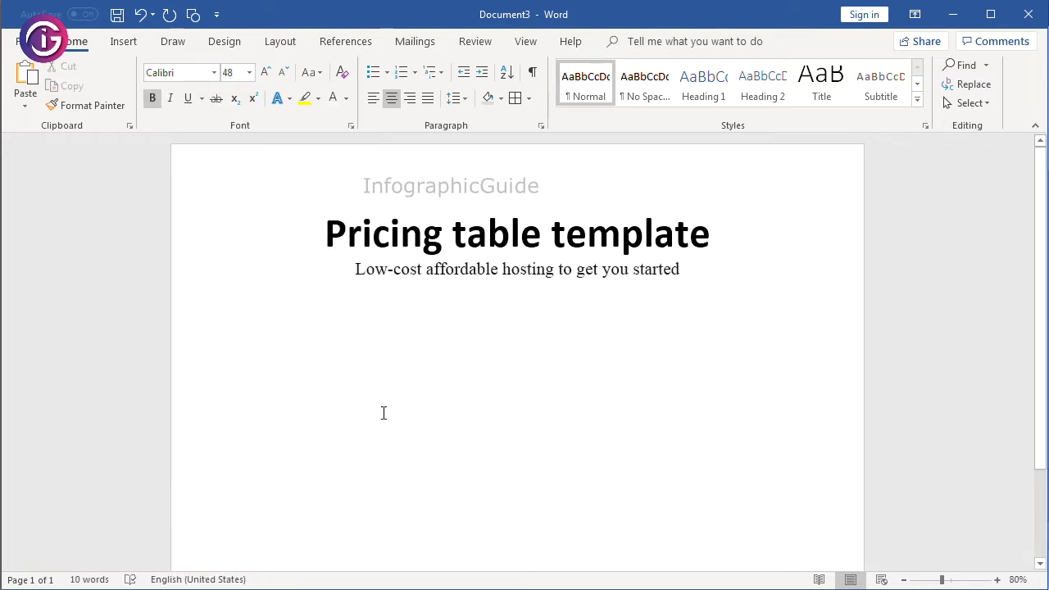
- Change the subtitle font to Calibri Light and add an empty line below it
triple_click(571, 273)
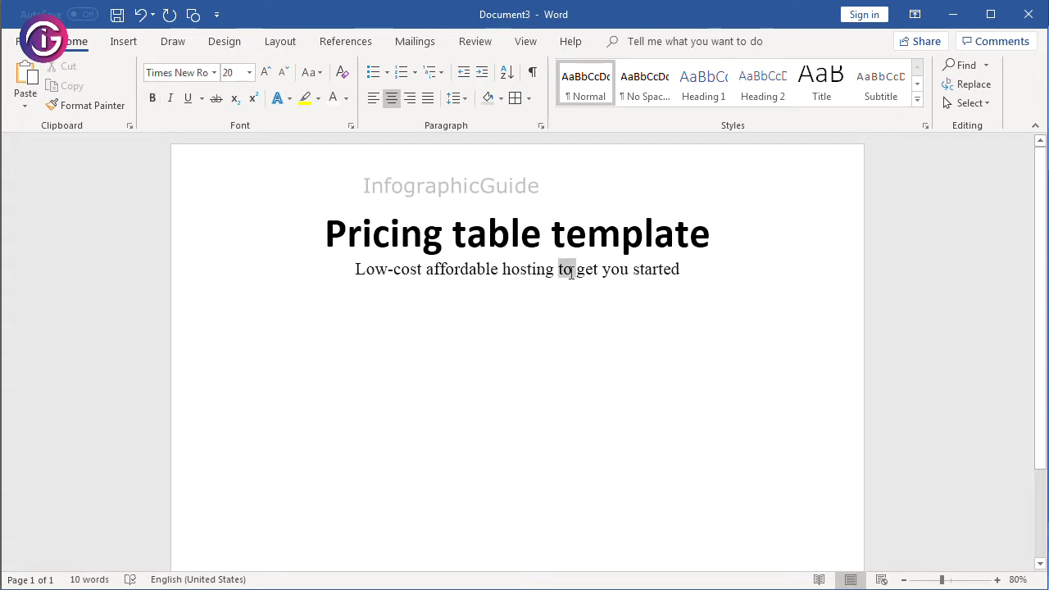
click(214, 73)
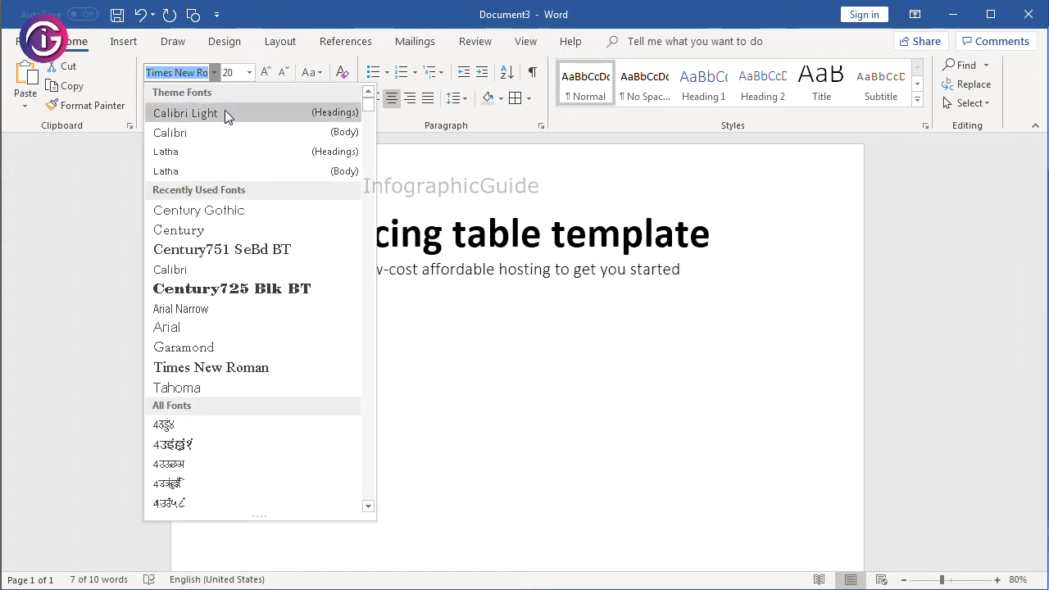
click(225, 110)
click(714, 281)
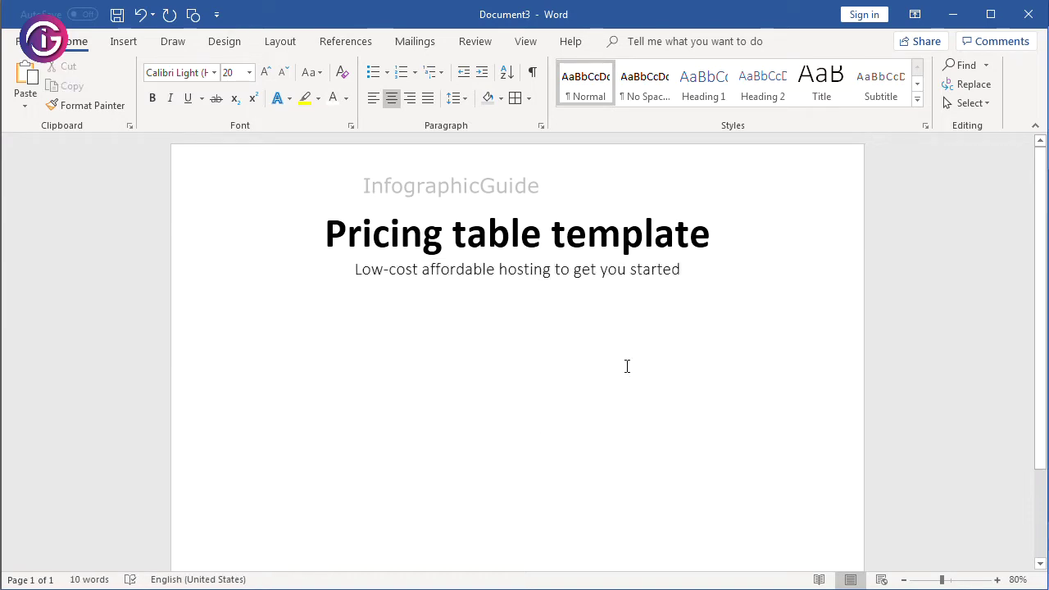
key(Return)
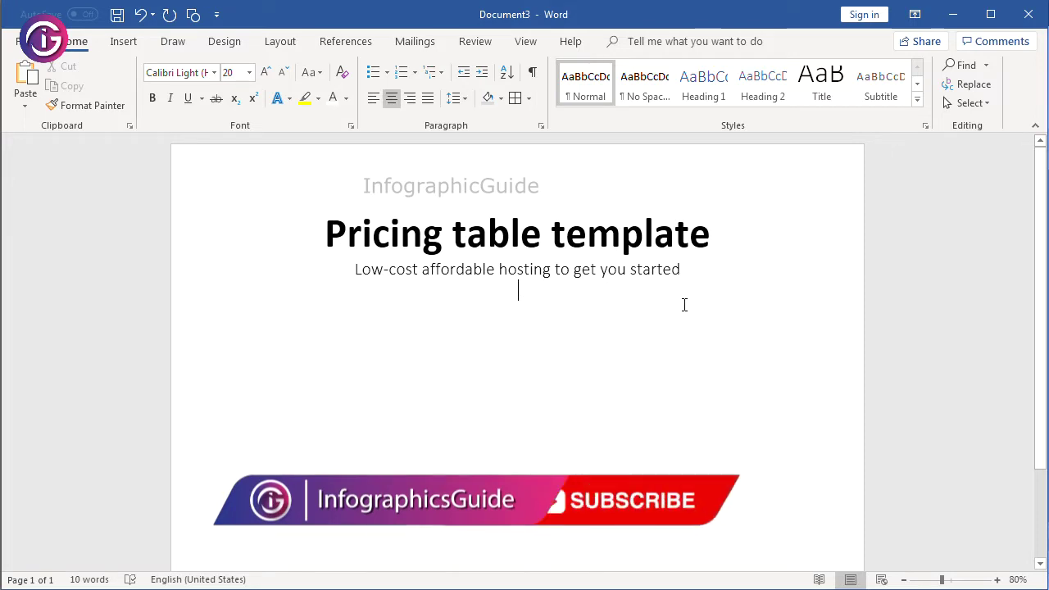
drag(711, 234, 245, 251)
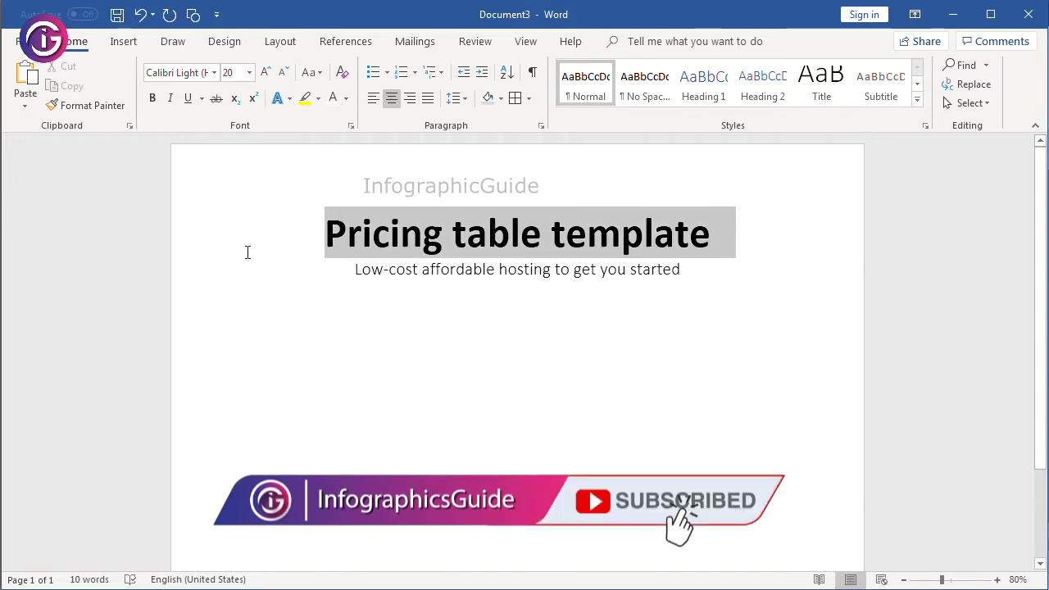
- Convert the title to uppercase, 'PRICING TABLE TEMPLATE'
click(311, 72)
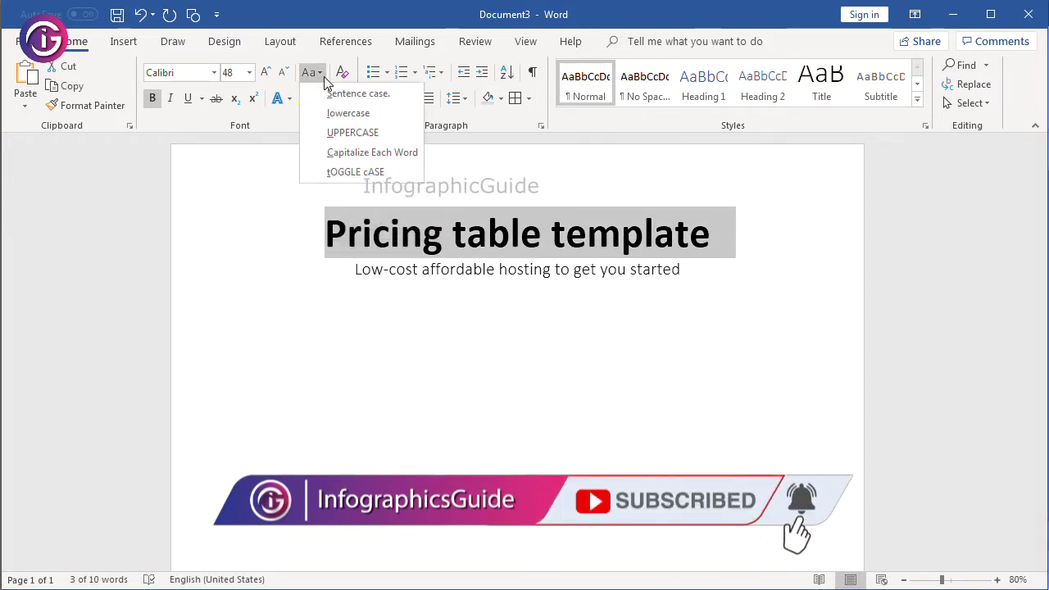
key(Escape)
click(542, 333)
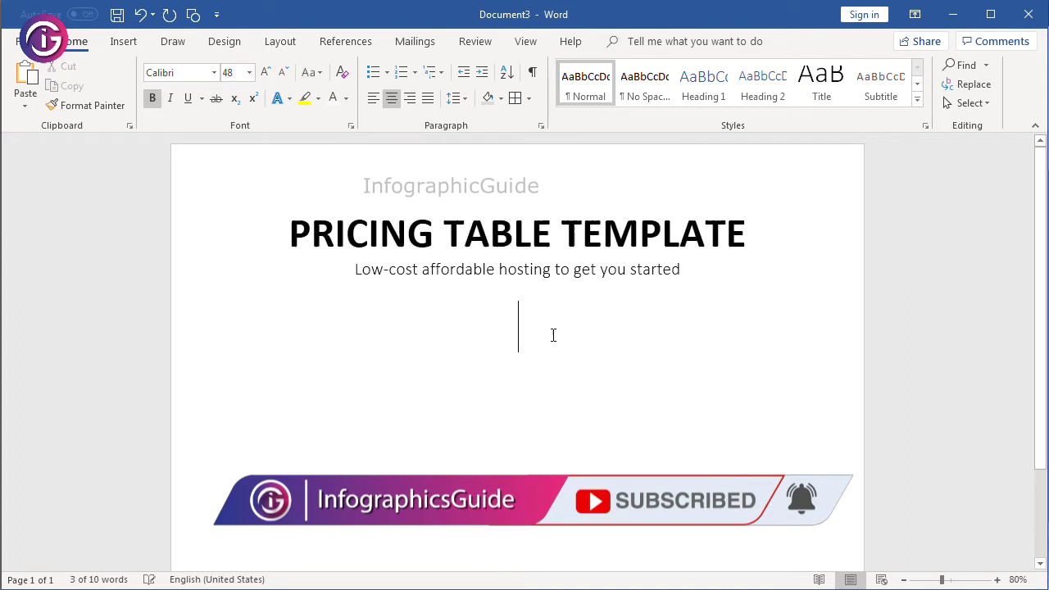
- Set the empty line below the subtitle to 18 pt
double_click(524, 328)
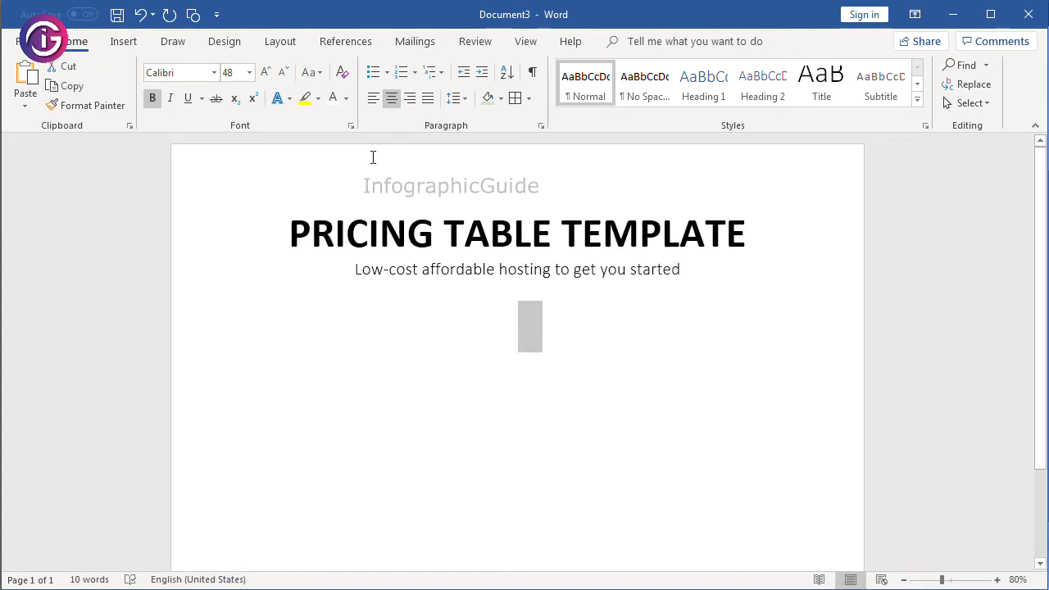
click(249, 72)
click(231, 201)
click(527, 323)
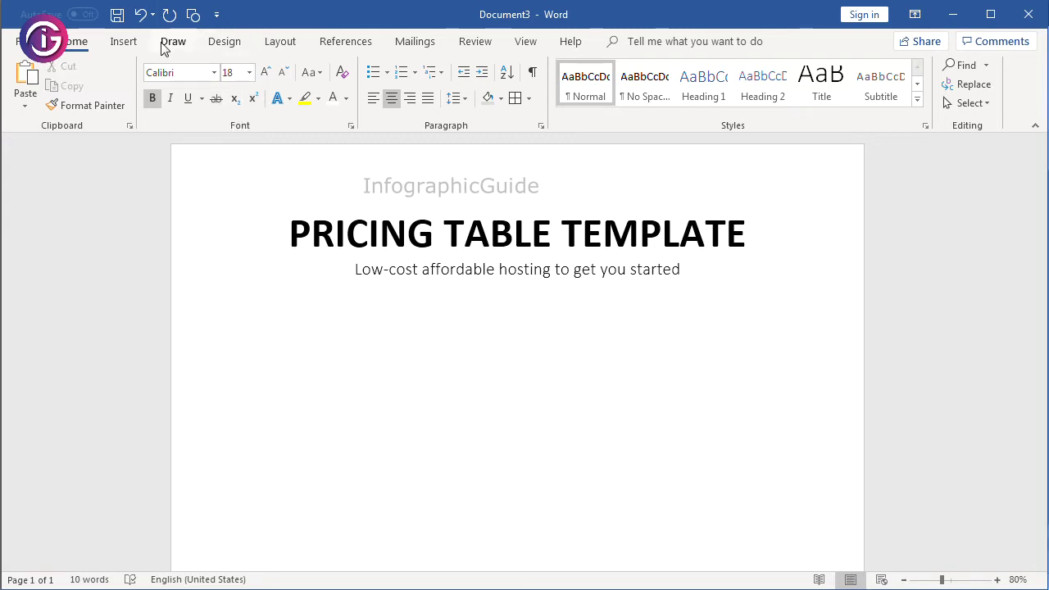
click(129, 47)
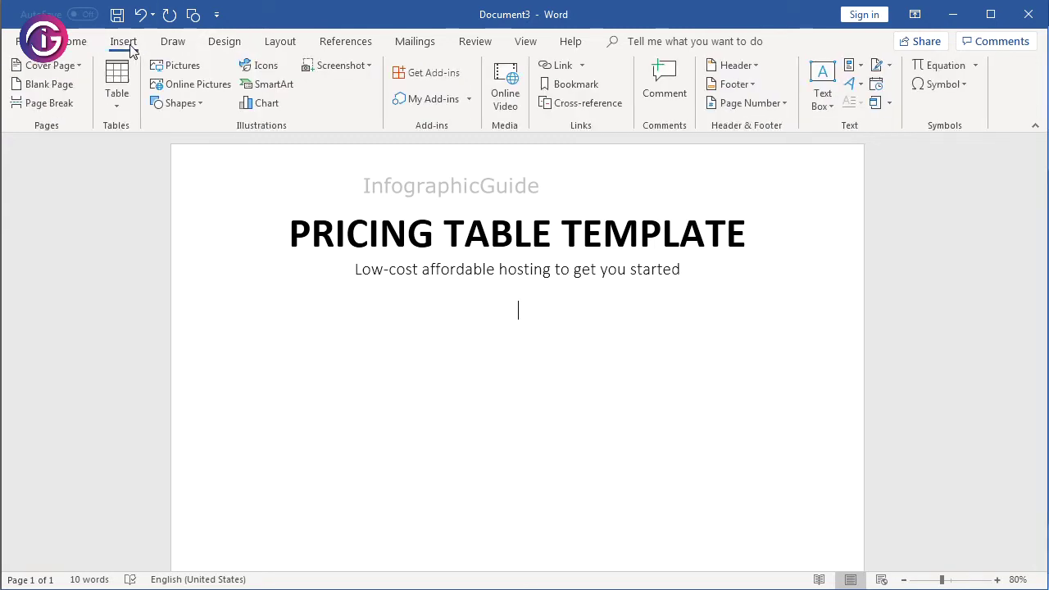
- Insert a six-column table below the subtitle and drag it taller
click(131, 92)
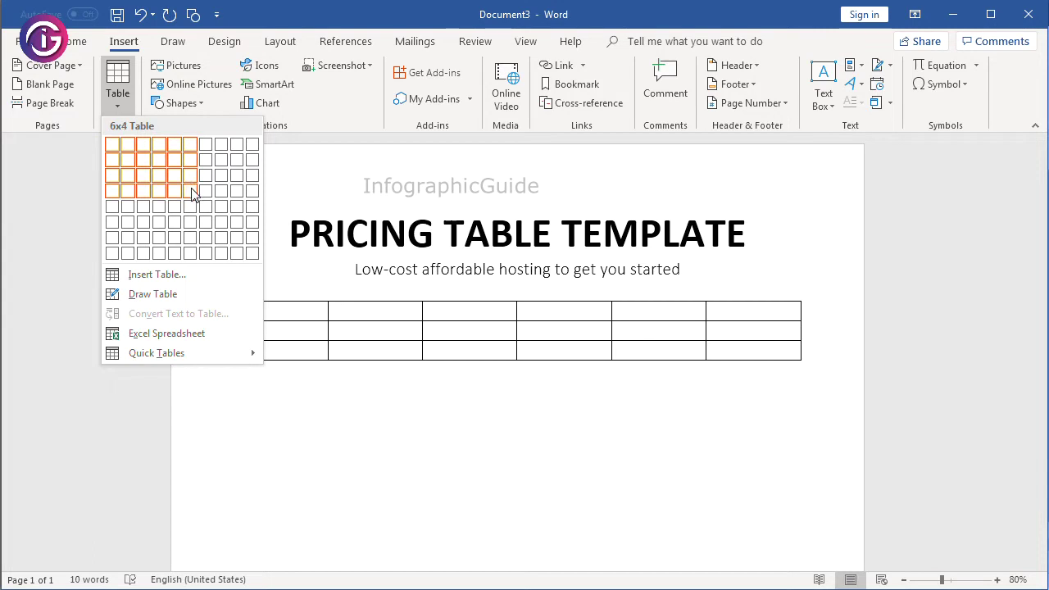
click(194, 232)
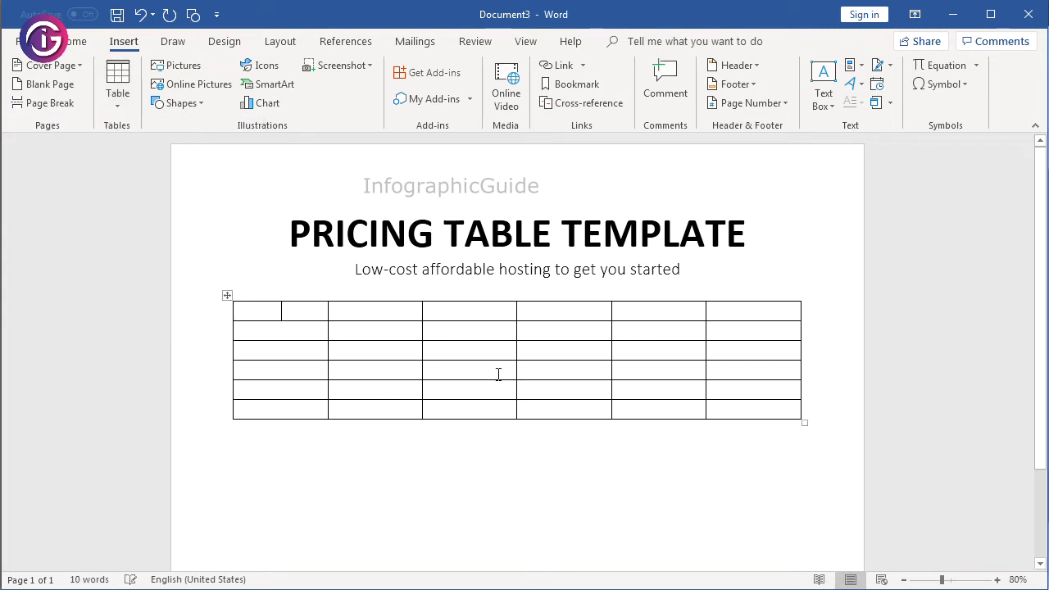
scroll(856, 410, down, 2)
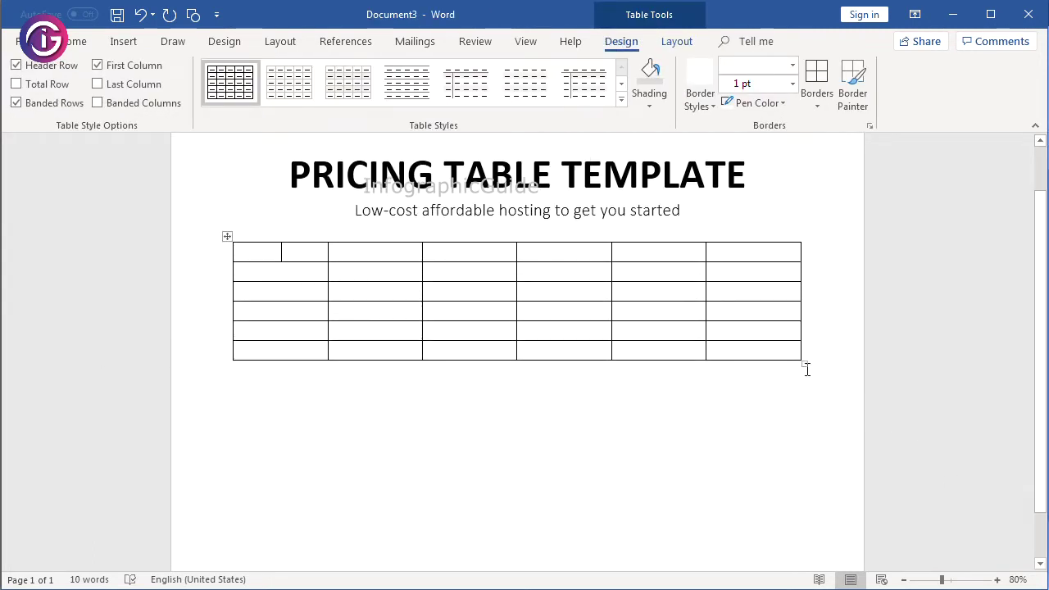
drag(803, 365, 804, 539)
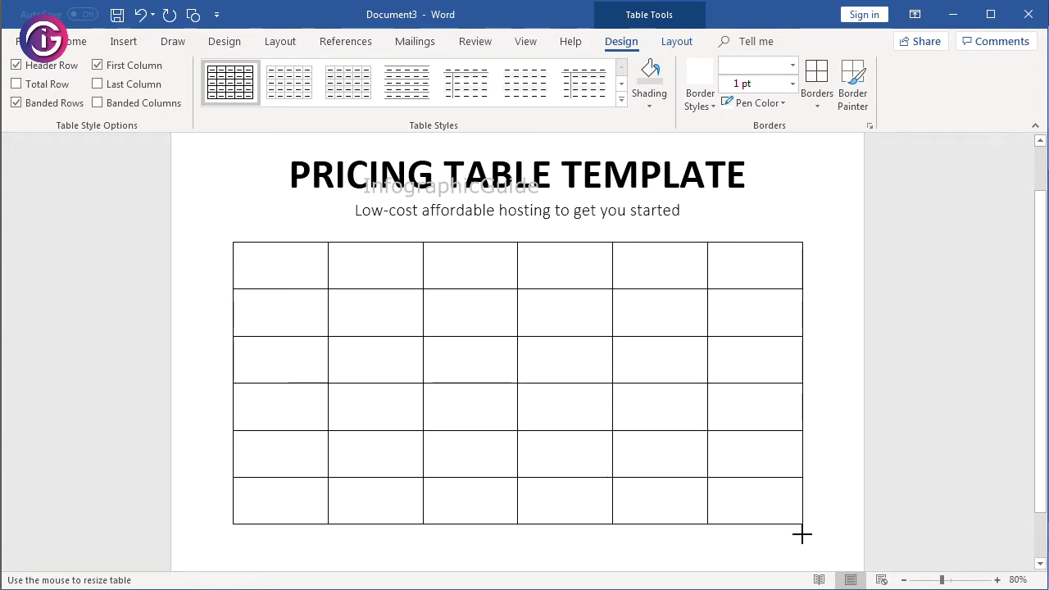
- Shrink the first row into a narrow header strip and stretch the remaining rows taller
scroll(811, 453, down, 1)
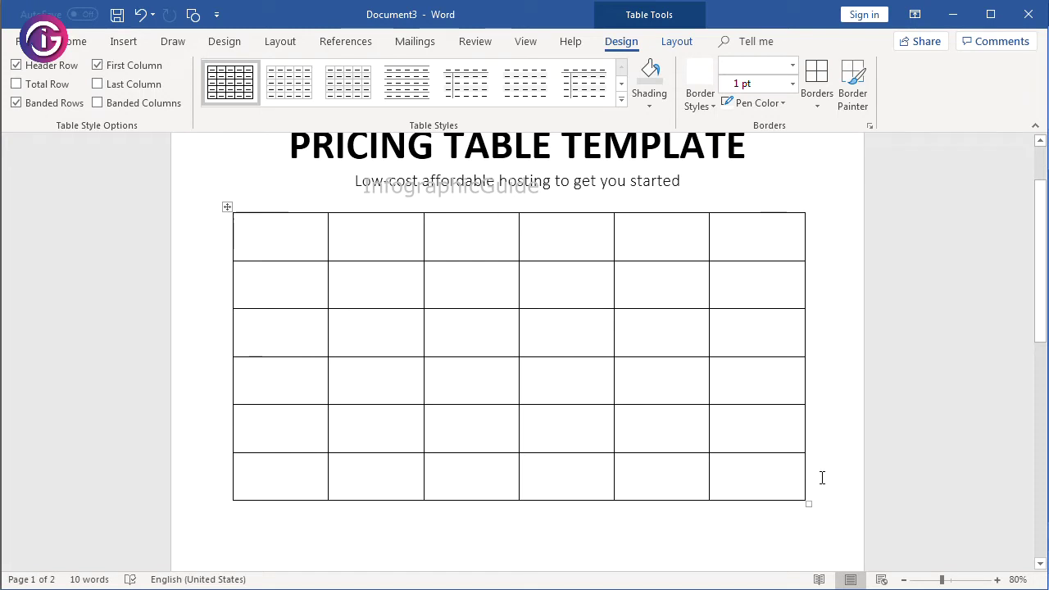
scroll(827, 497, up, 1)
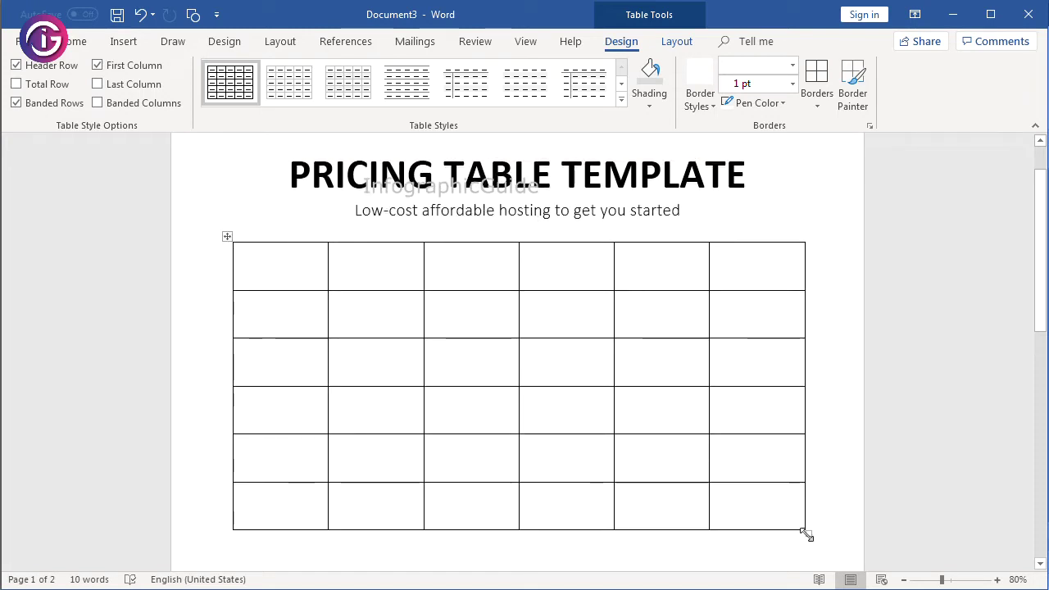
drag(805, 533, 806, 531)
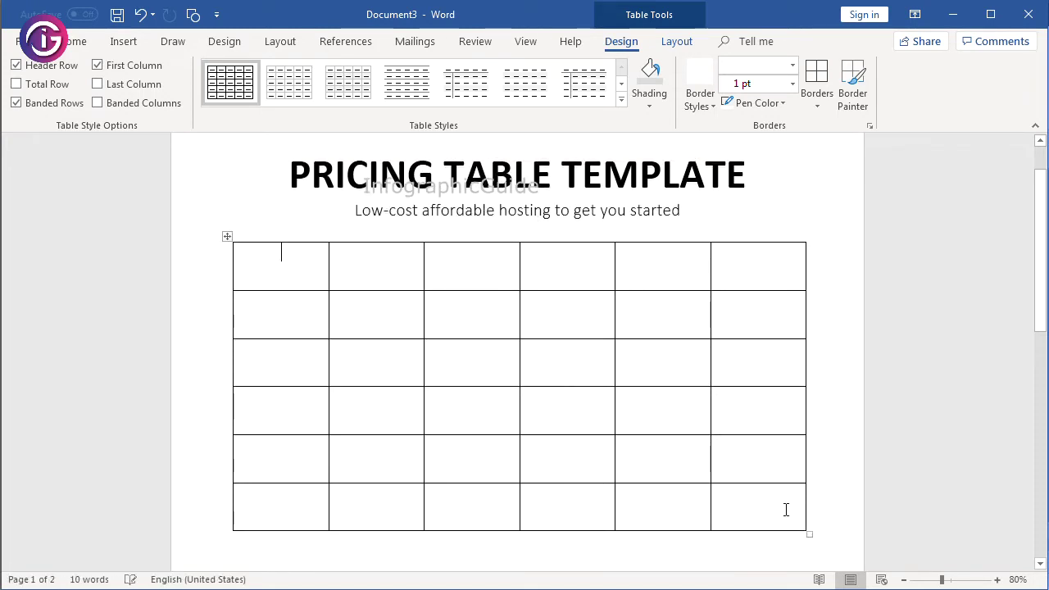
scroll(805, 521, down, 12)
scroll(583, 297, up, 3)
drag(577, 297, 582, 246)
scroll(598, 295, up, 3)
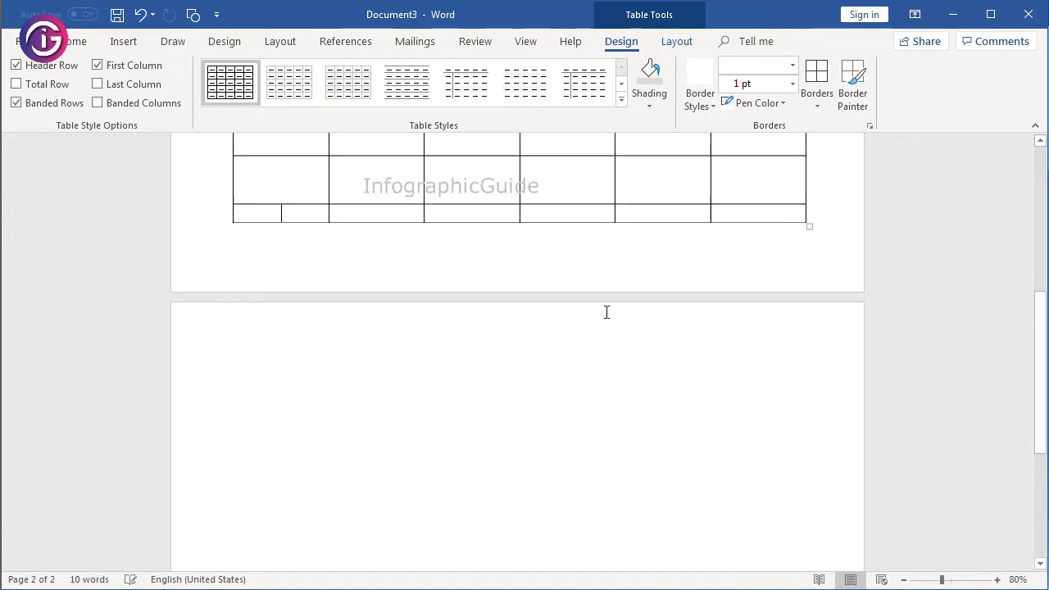
scroll(606, 311, up, 3)
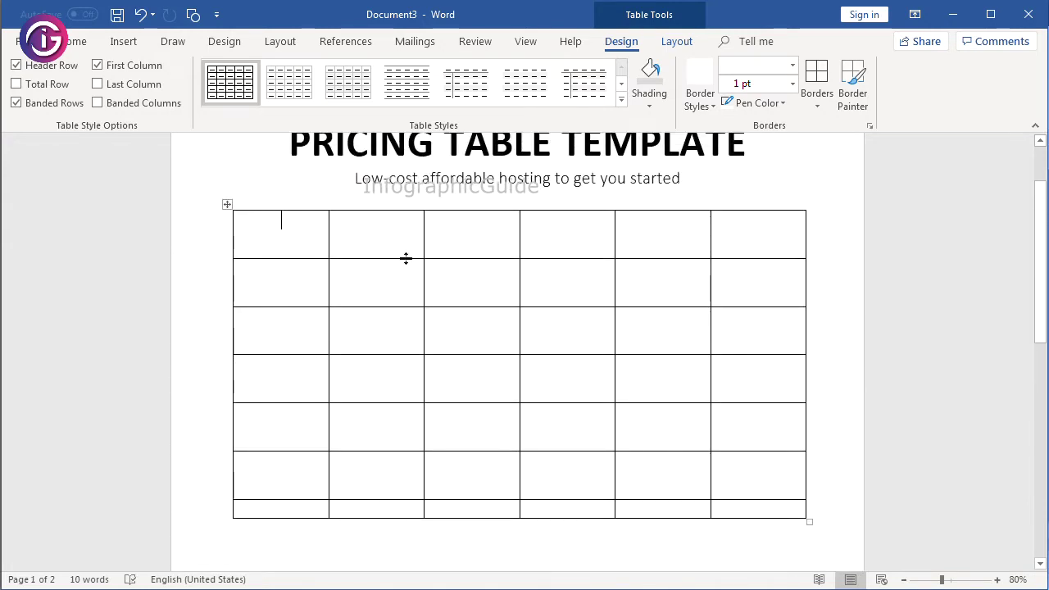
drag(405, 258, 408, 238)
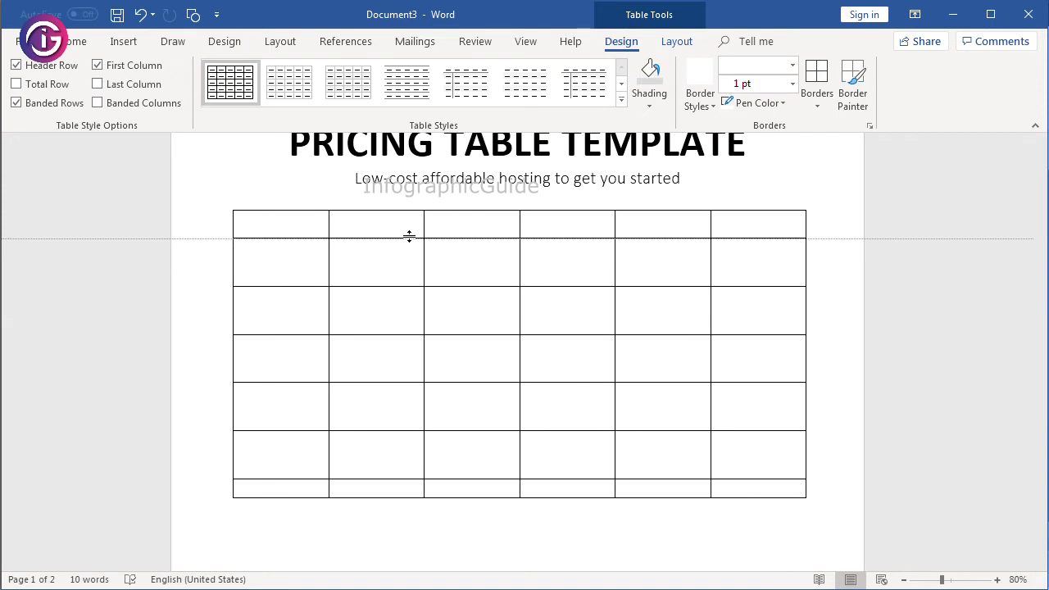
drag(408, 237, 407, 235)
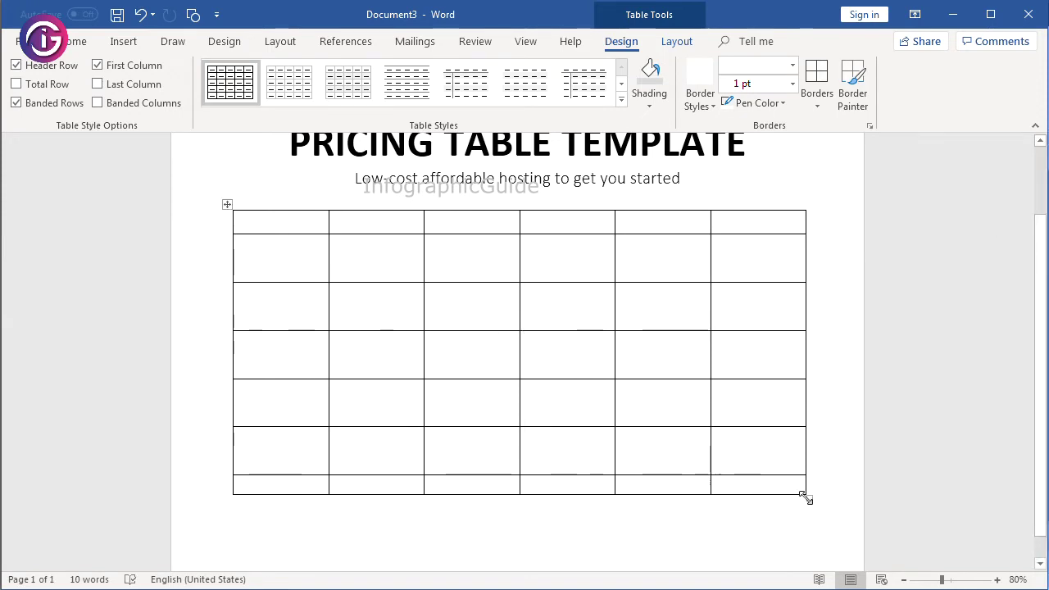
drag(803, 497, 805, 542)
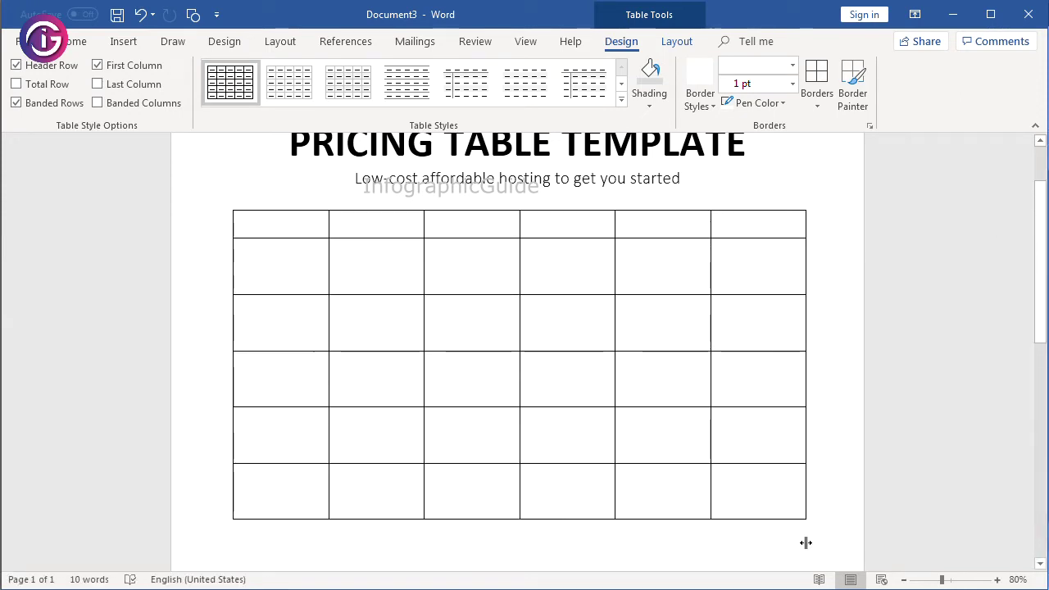
- Narrow the table's bottom row by dragging its border up
scroll(661, 492, down, 2)
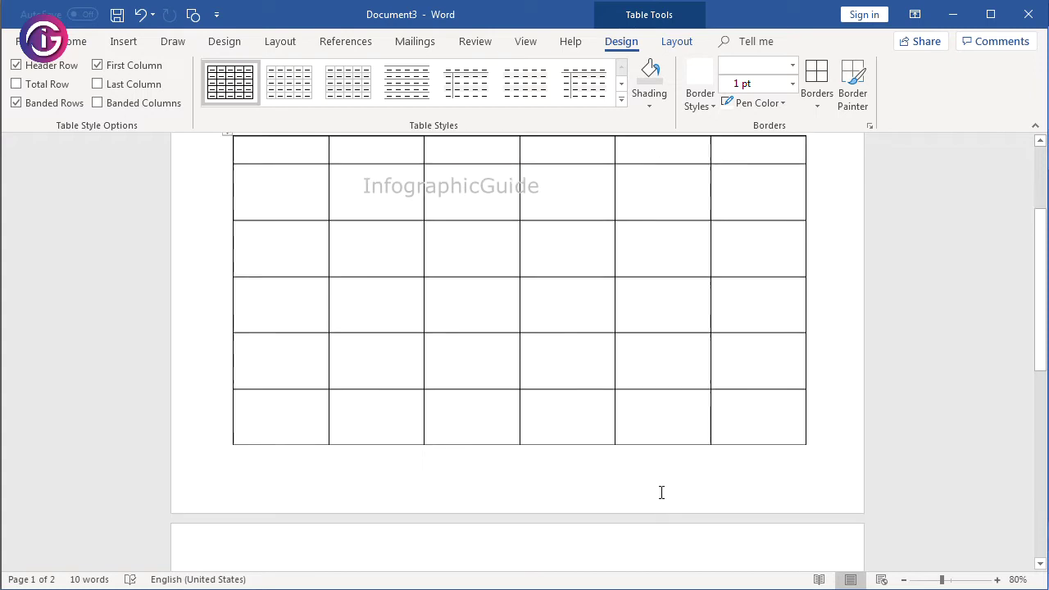
scroll(595, 489, down, 1)
scroll(660, 492, down, 1)
scroll(644, 473, up, 1)
scroll(571, 244, up, 3)
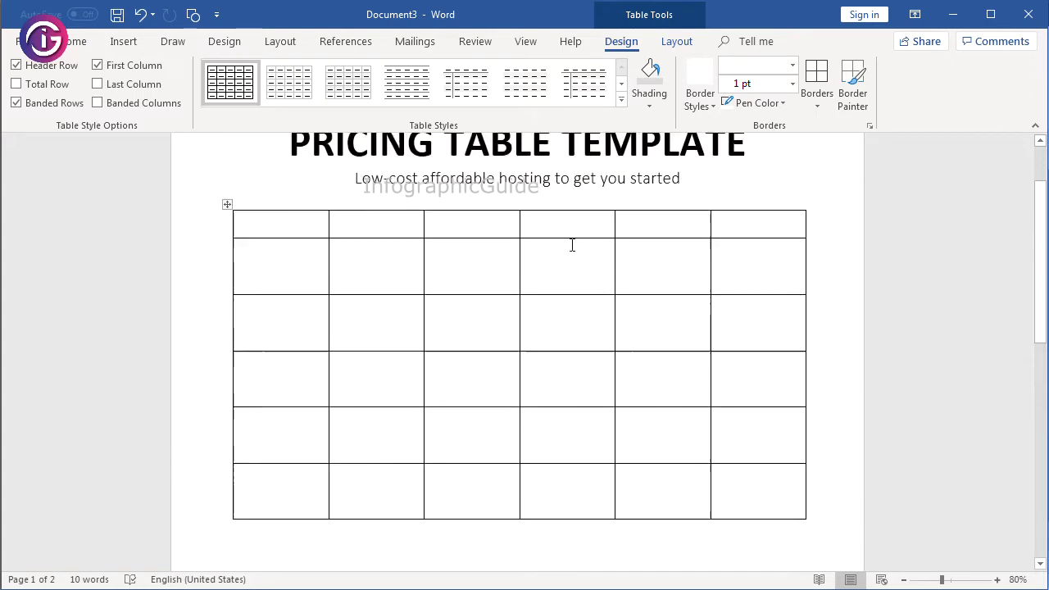
scroll(609, 538, down, 2)
scroll(610, 537, down, 2)
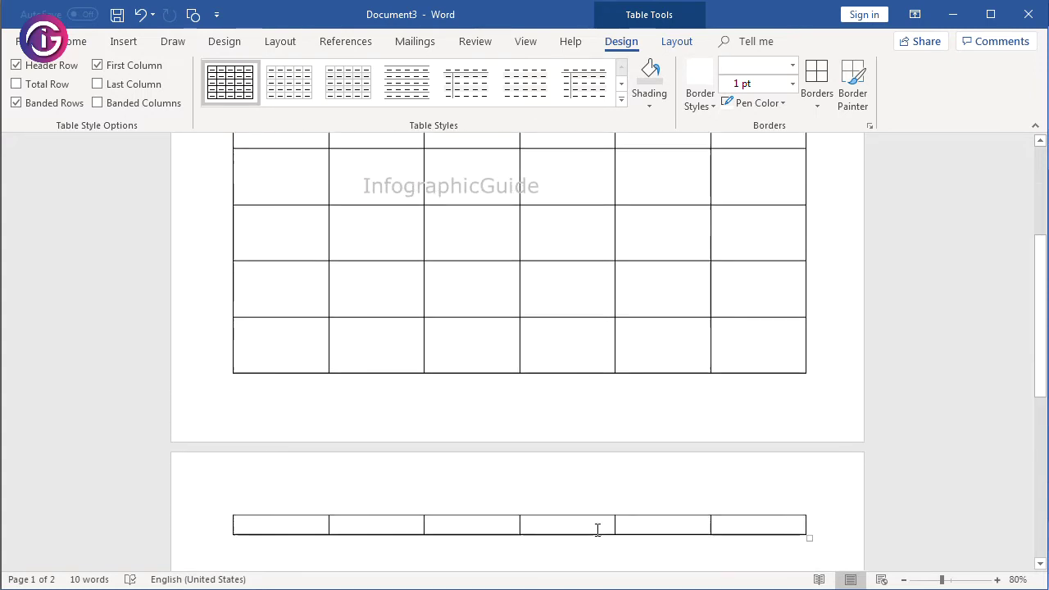
drag(591, 532, 592, 521)
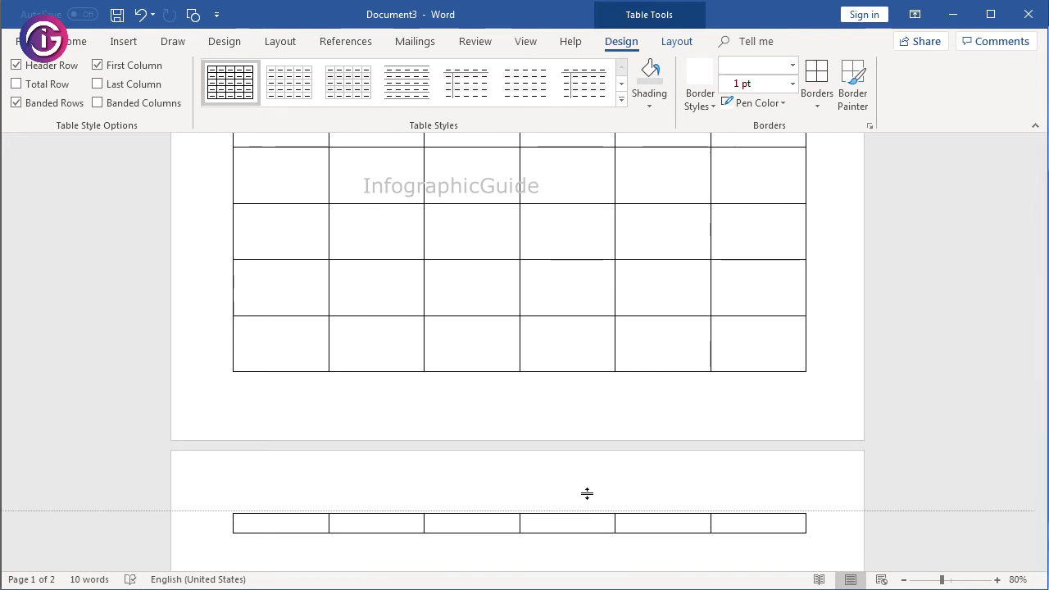
- Drag the table's bottom-right corner up so the whole table fits on page one
scroll(604, 426, up, 4)
scroll(604, 426, up, 3)
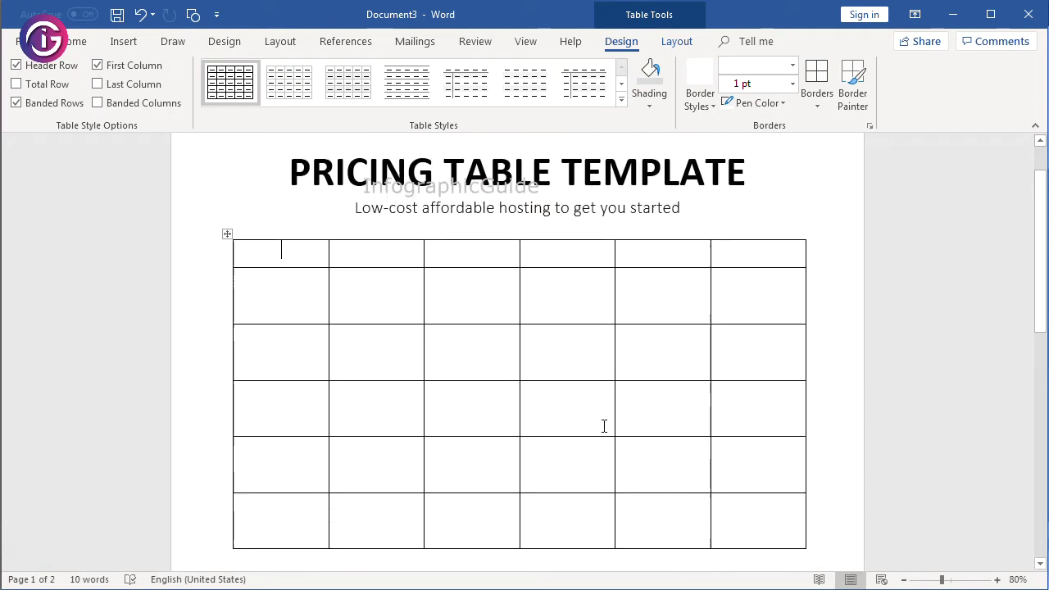
scroll(604, 426, up, 2)
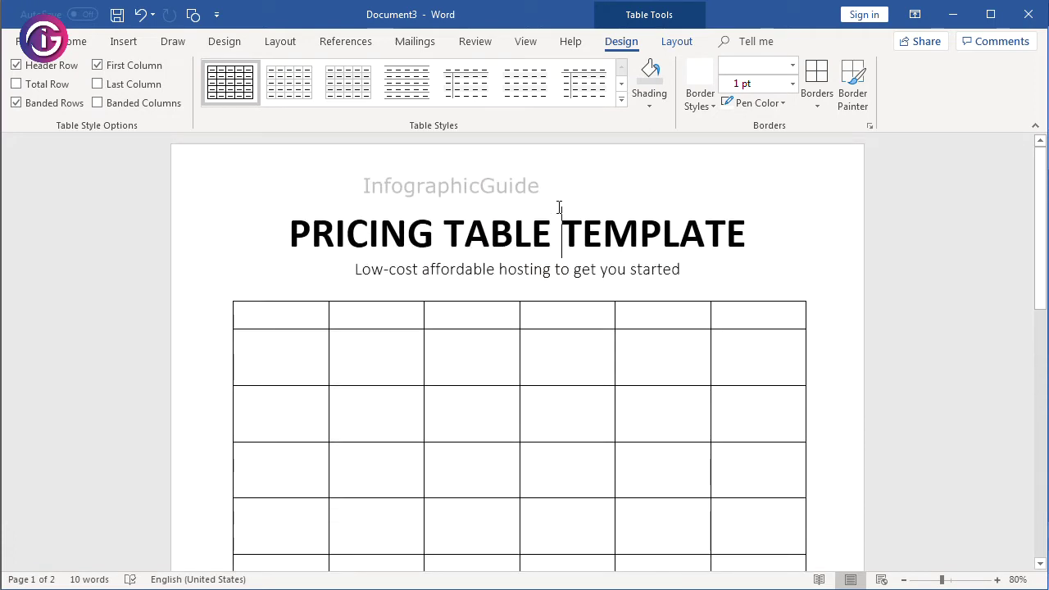
scroll(623, 297, down, 3)
scroll(779, 519, down, 4)
scroll(804, 546, down, 2)
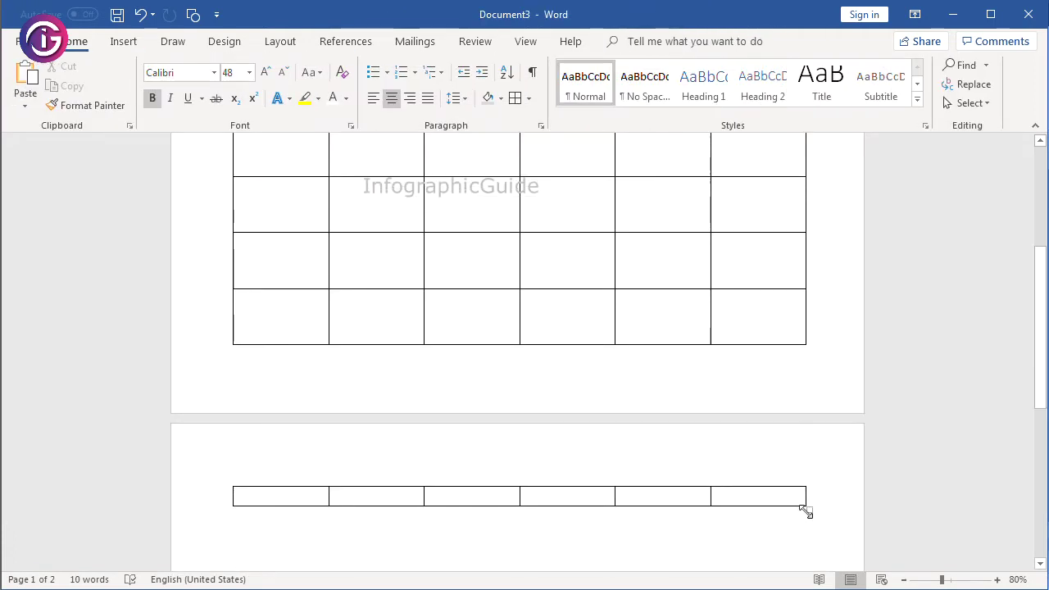
drag(808, 509, 805, 484)
scroll(732, 450, up, 3)
scroll(733, 450, up, 2)
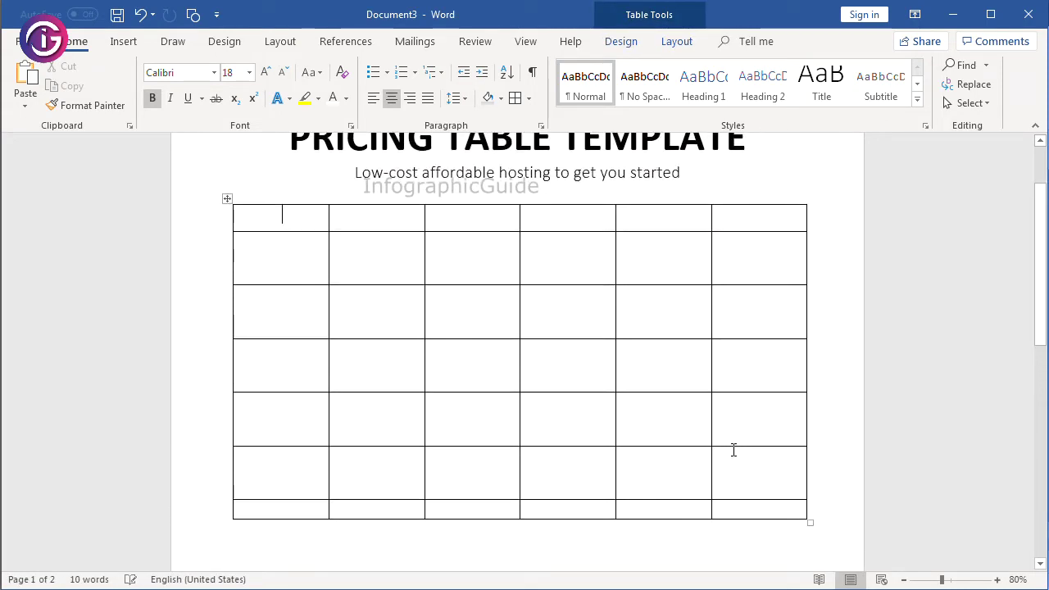
scroll(438, 323, up, 1)
drag(297, 246, 744, 533)
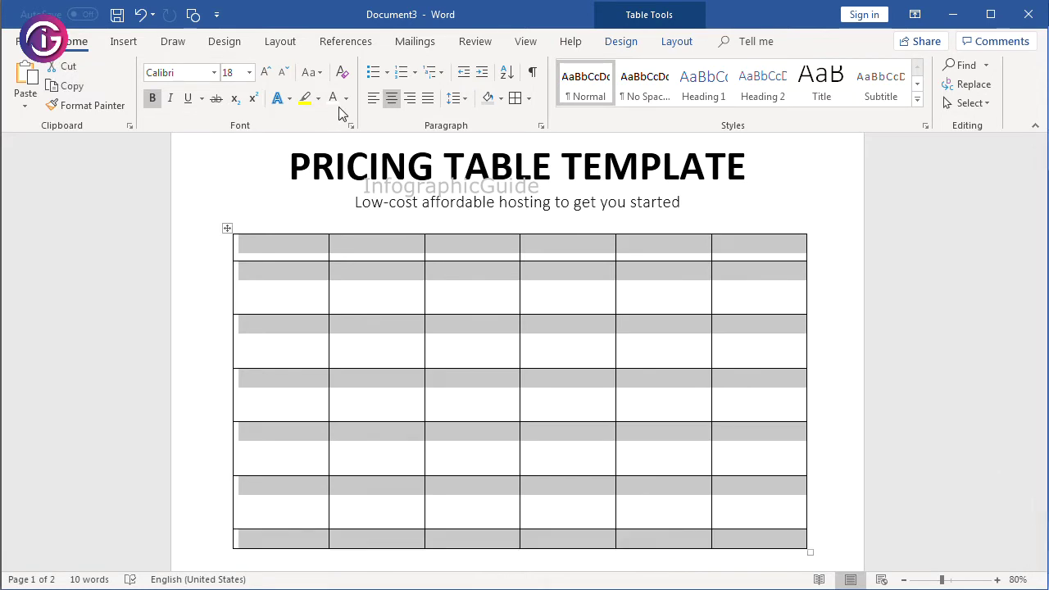
- Set the border pen weight to 1 pt and remove all borders from the selected table
click(529, 98)
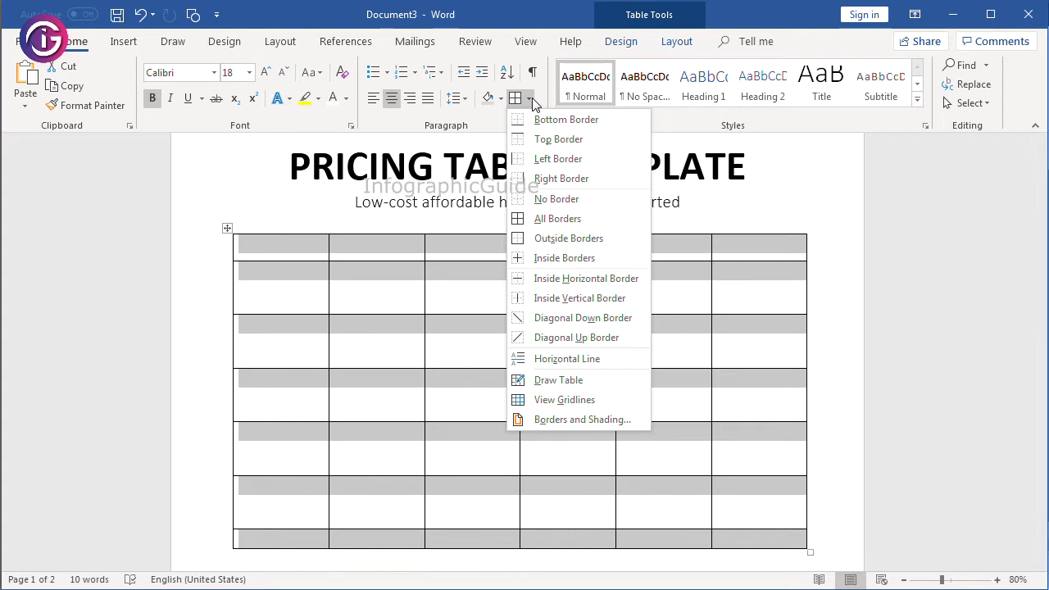
click(532, 98)
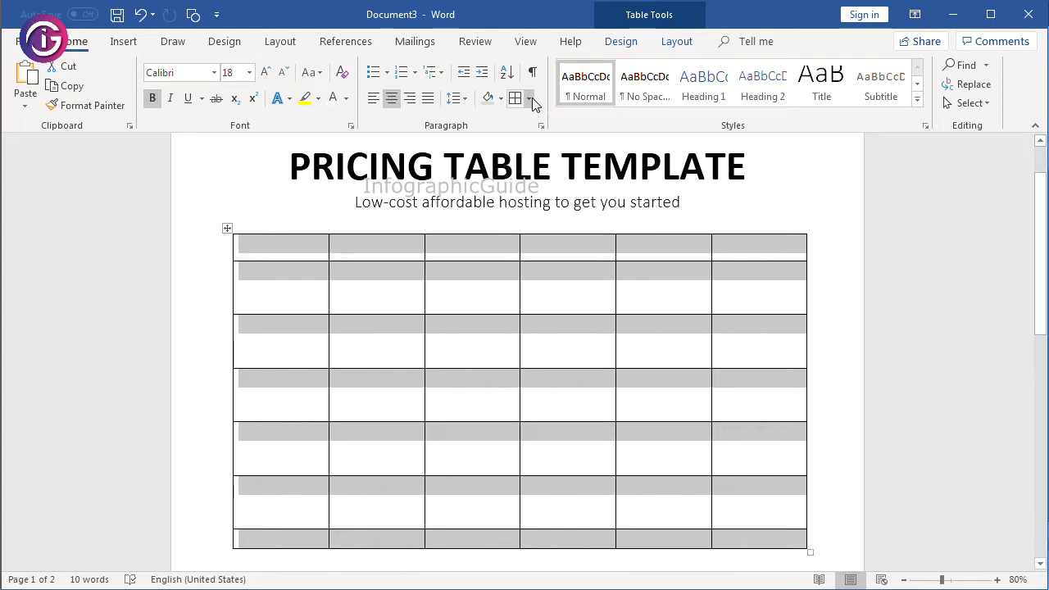
click(613, 43)
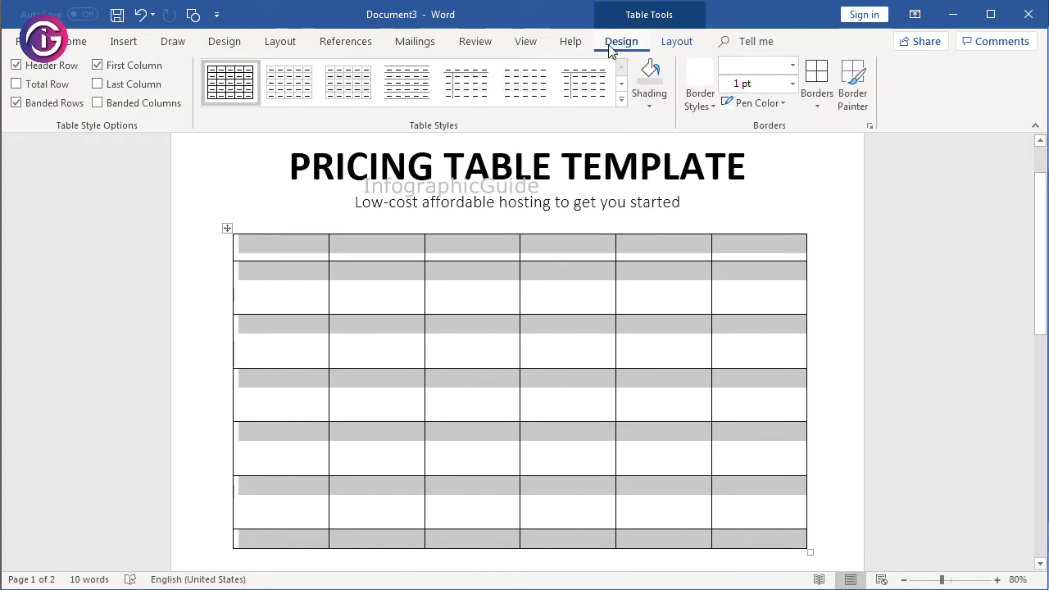
click(793, 88)
click(765, 171)
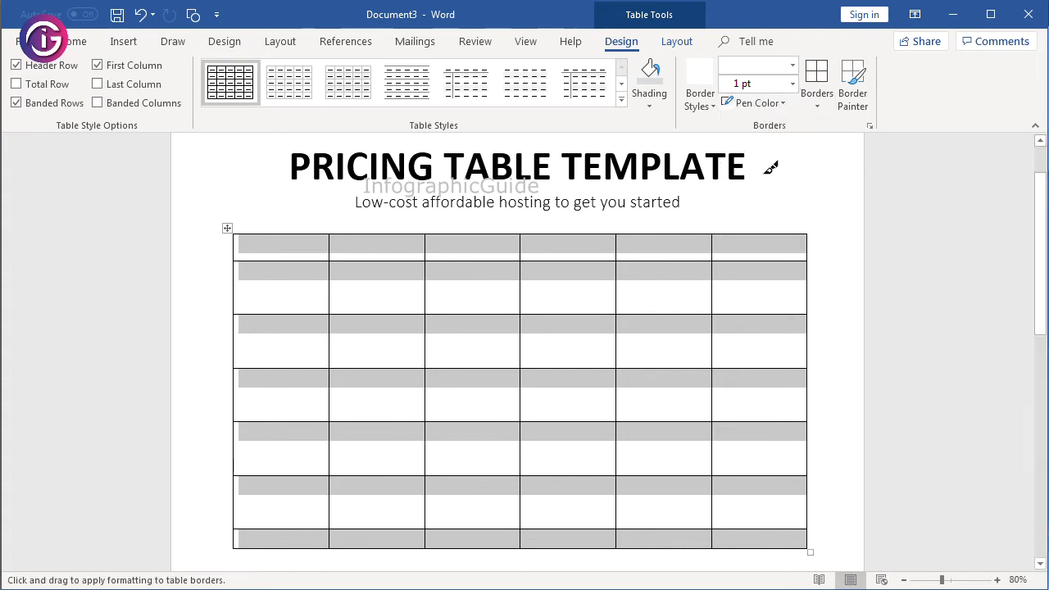
click(816, 75)
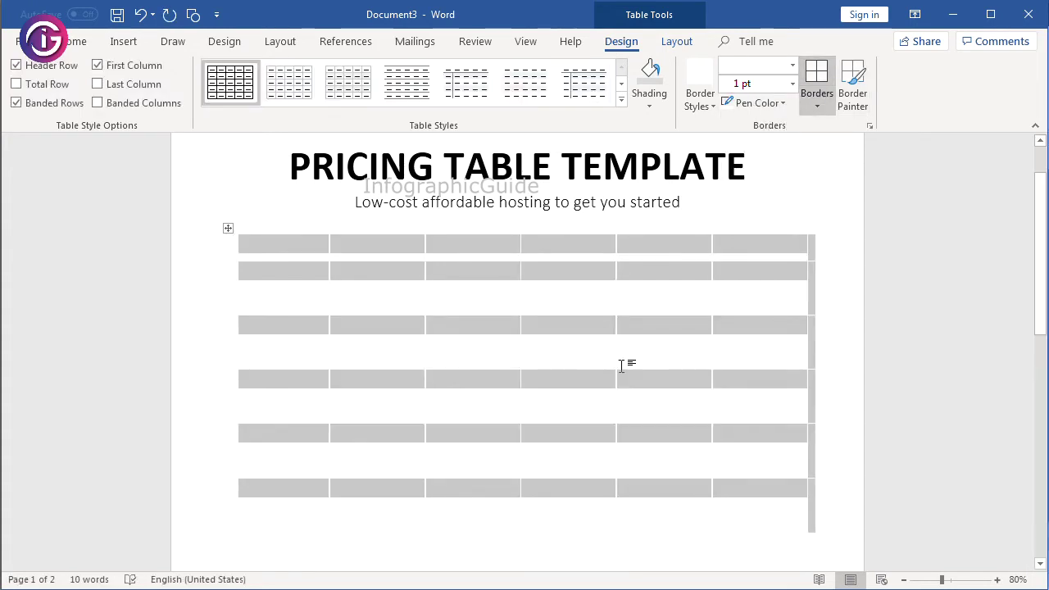
- Review the borderless table across both pages, then reselect all its cells
scroll(621, 365, down, 2)
scroll(620, 369, down, 4)
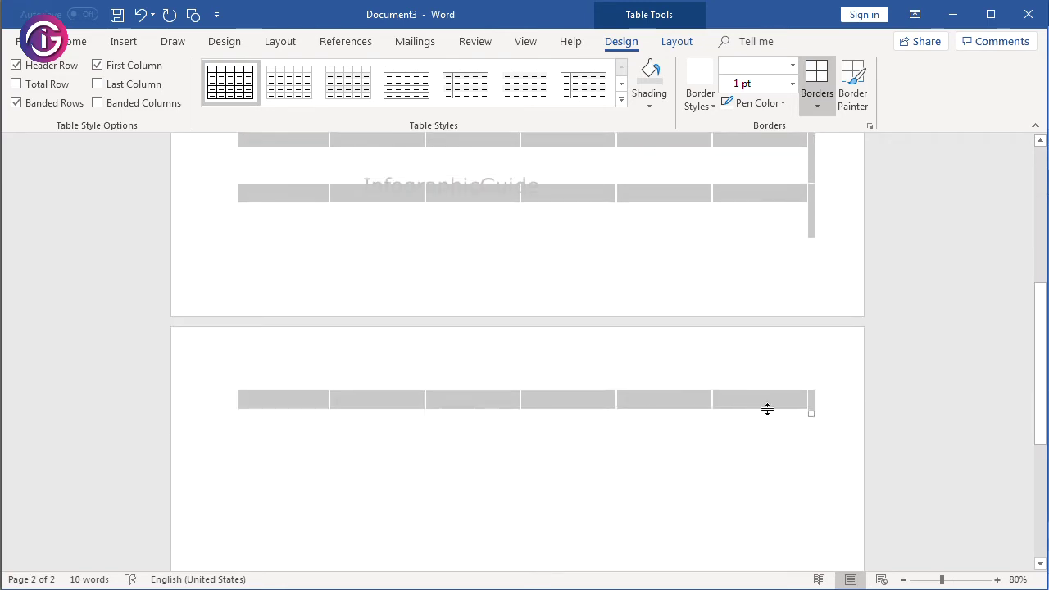
drag(811, 413, 803, 369)
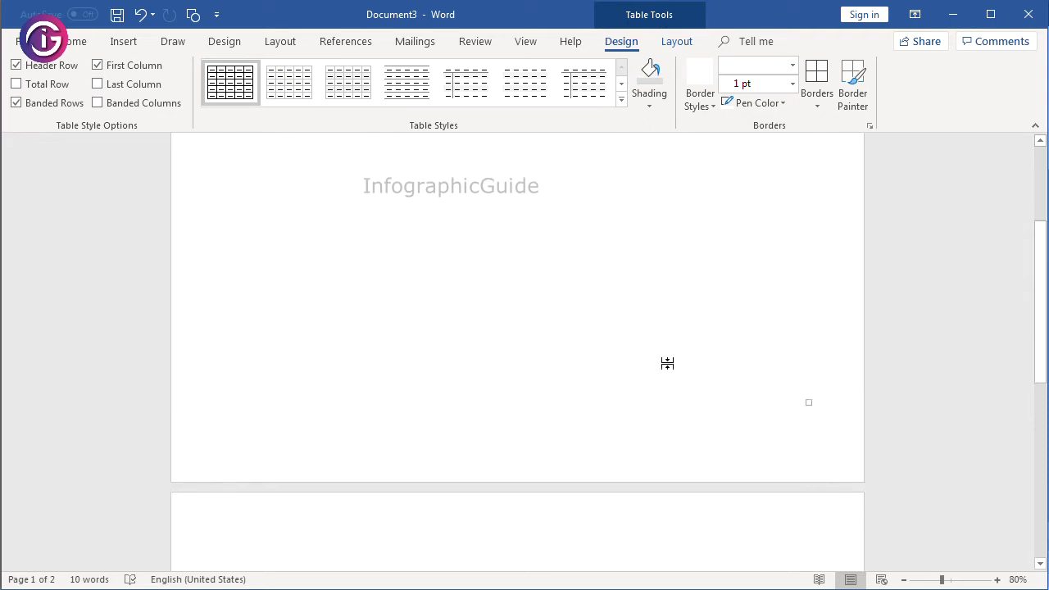
scroll(666, 363, down, 5)
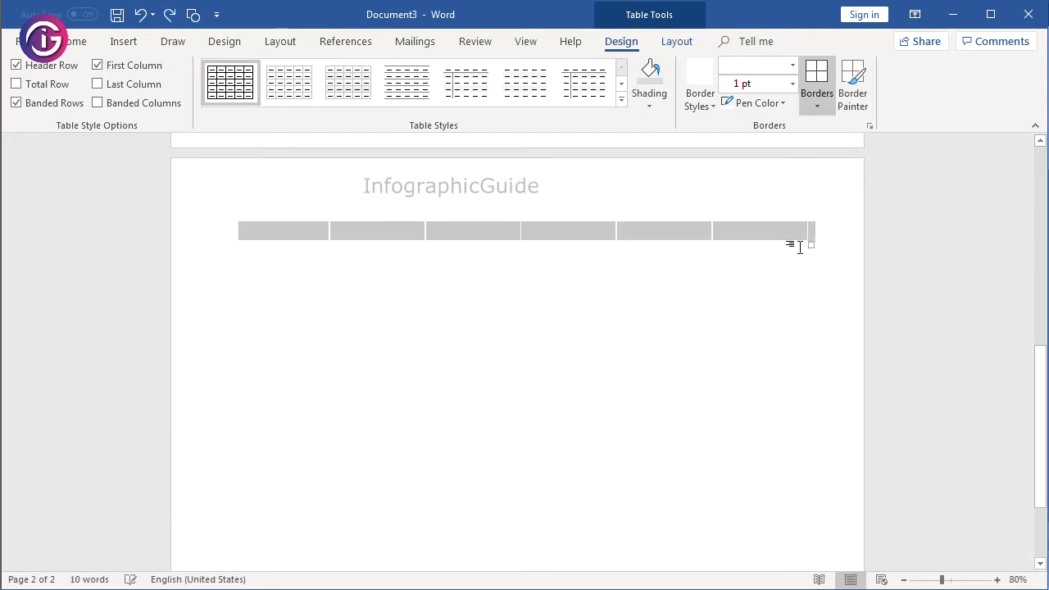
drag(808, 245, 804, 209)
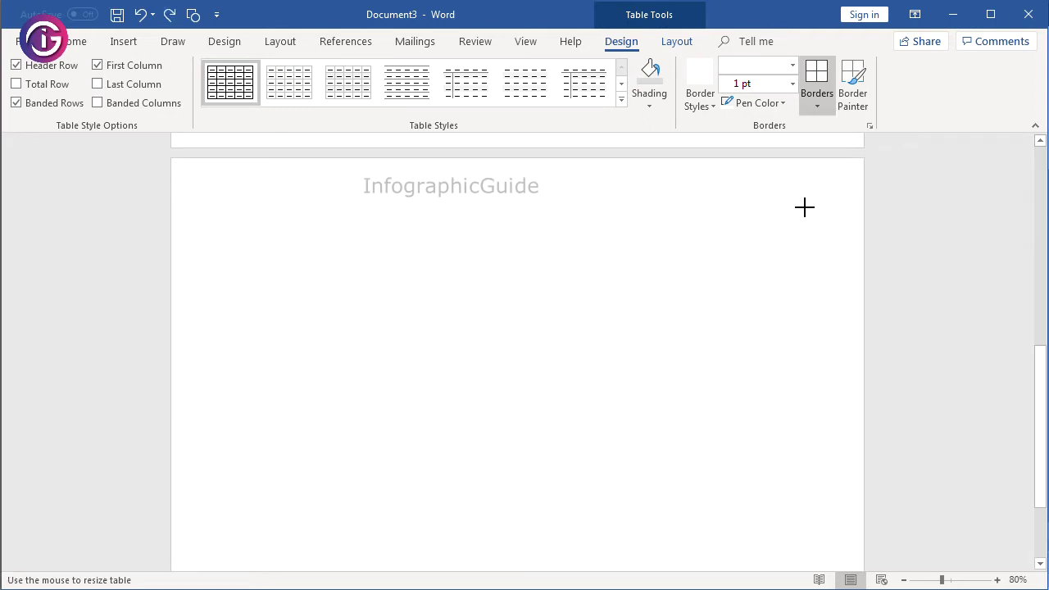
scroll(786, 306, up, 5)
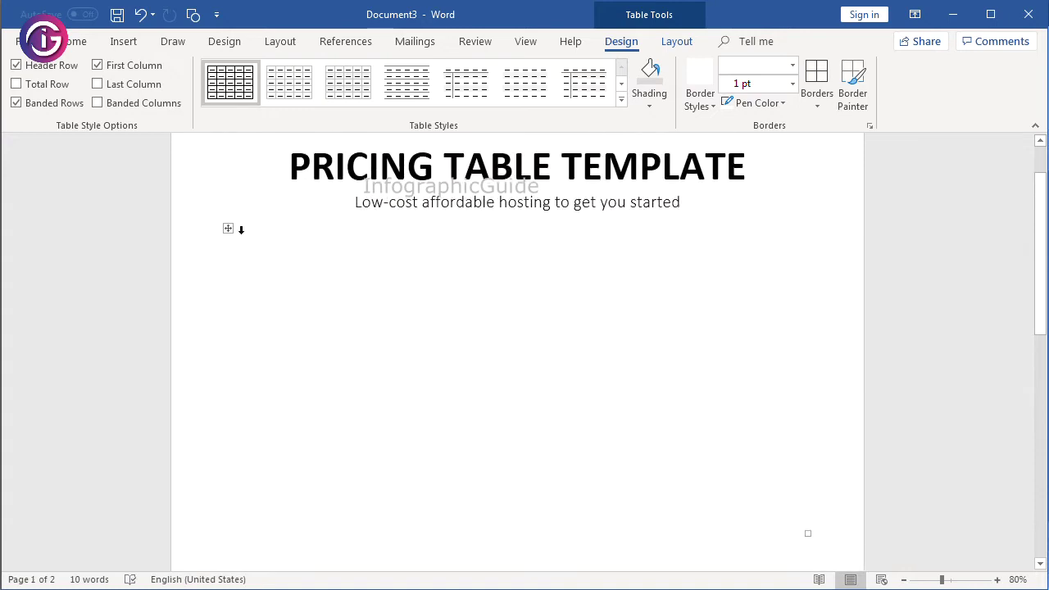
scroll(451, 336, down, 1)
click(484, 299)
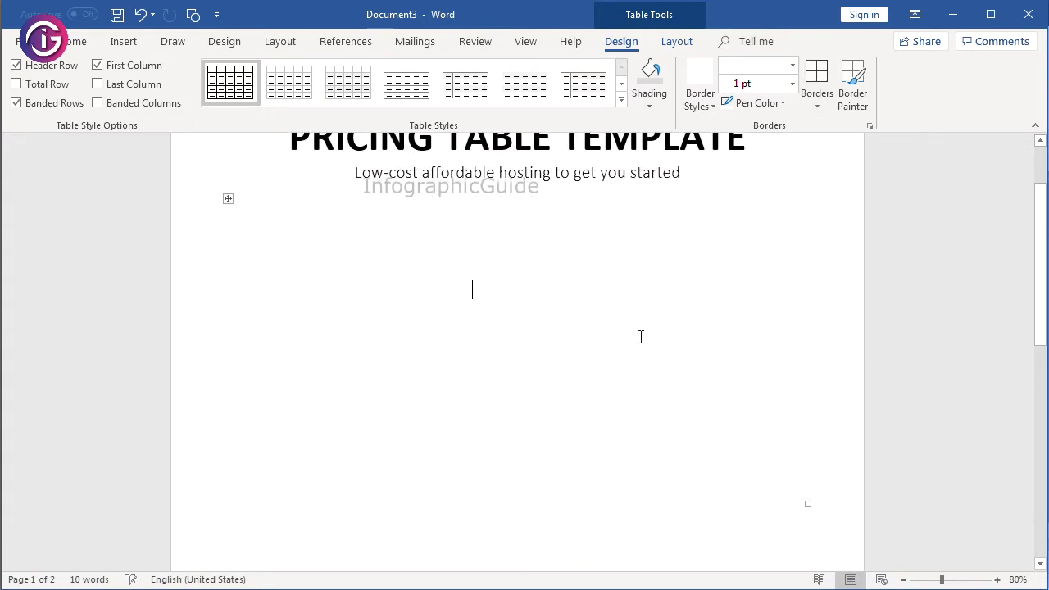
scroll(300, 240, down, 1)
mouse_move(253, 192)
mouse_down()
mouse_move(697, 405)
mouse_move(779, 503)
mouse_up()
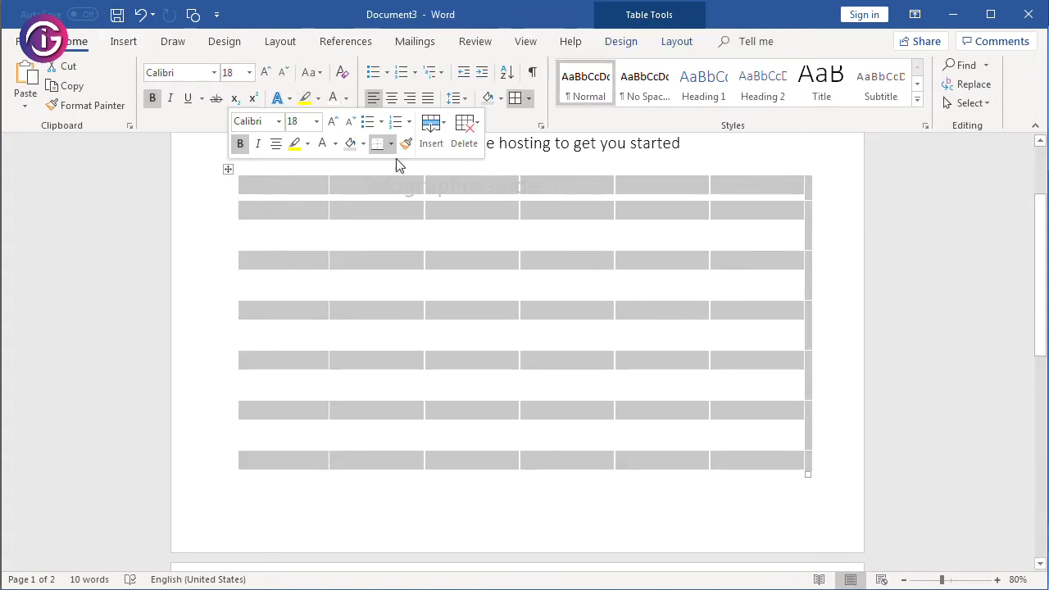
- Shade every table cell White, Background 1, Darker 5% light grey
click(489, 100)
click(507, 235)
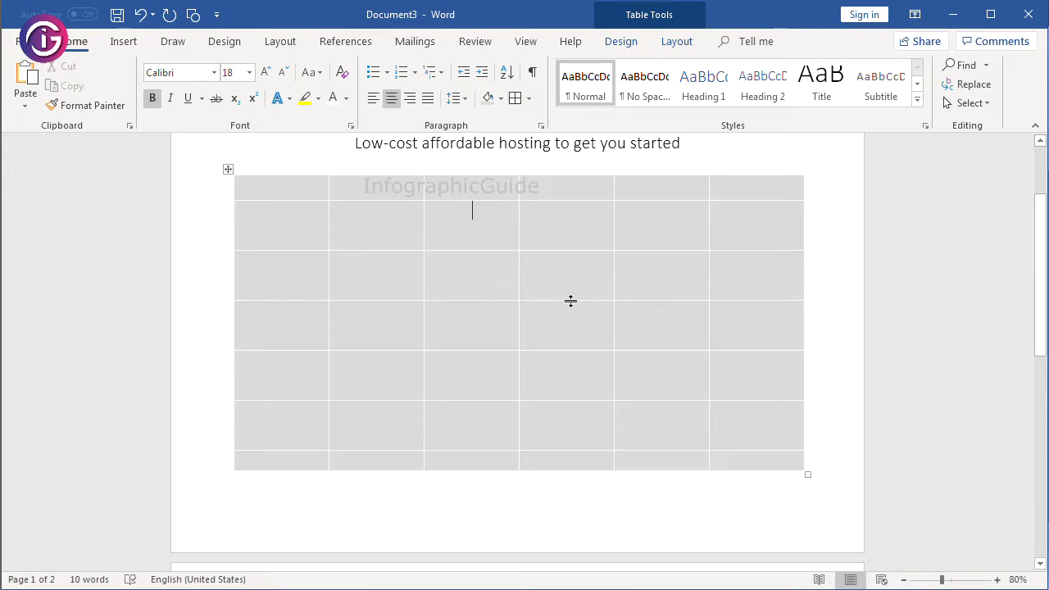
click(381, 190)
drag(303, 199, 758, 463)
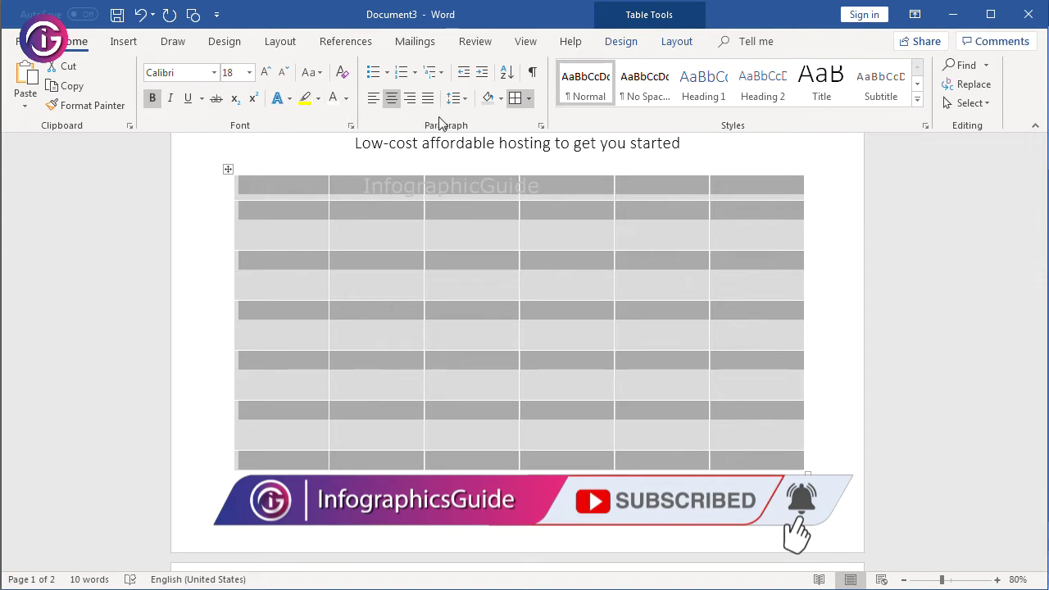
click(500, 99)
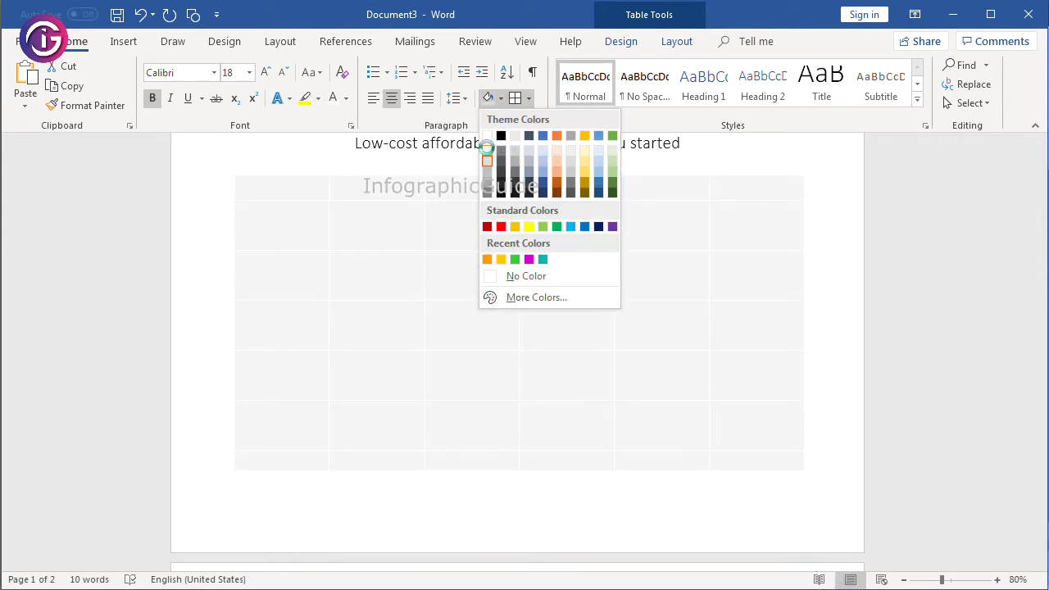
click(487, 150)
click(468, 214)
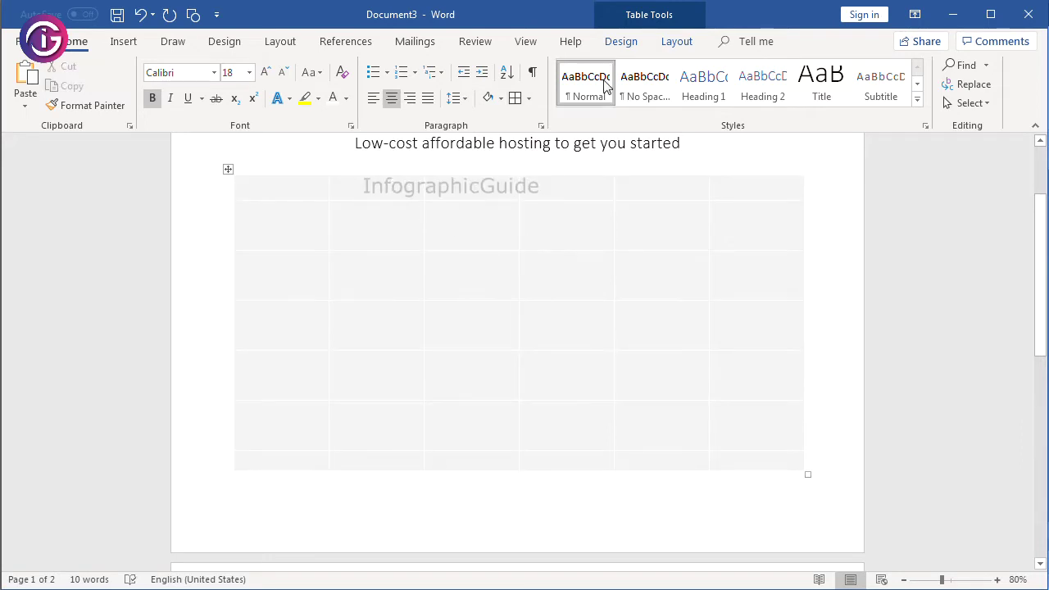
click(620, 45)
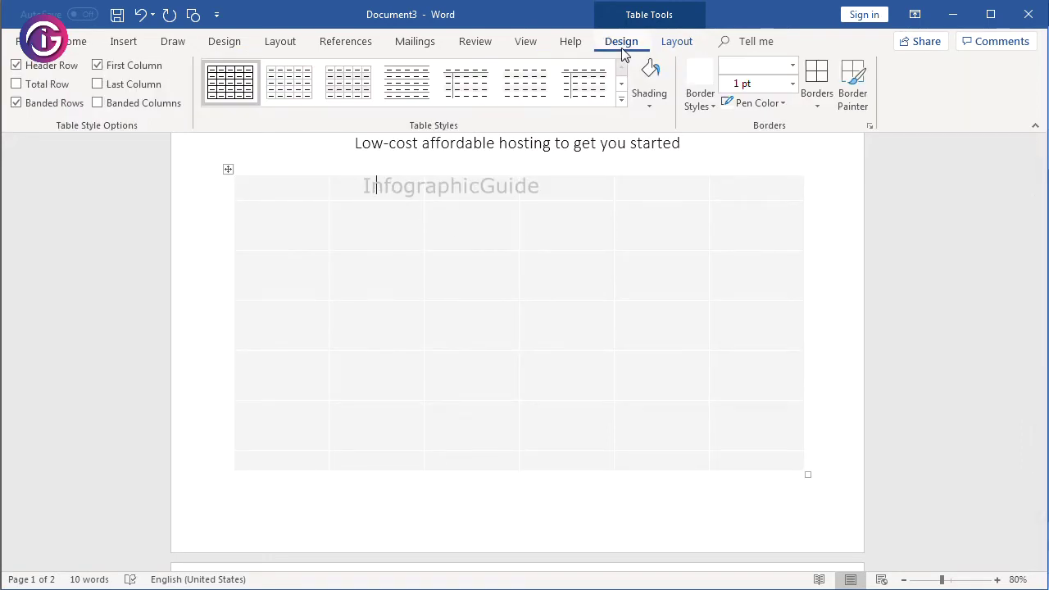
- Shade the first plan's header cell dark blue and the cell below it light blue
click(645, 111)
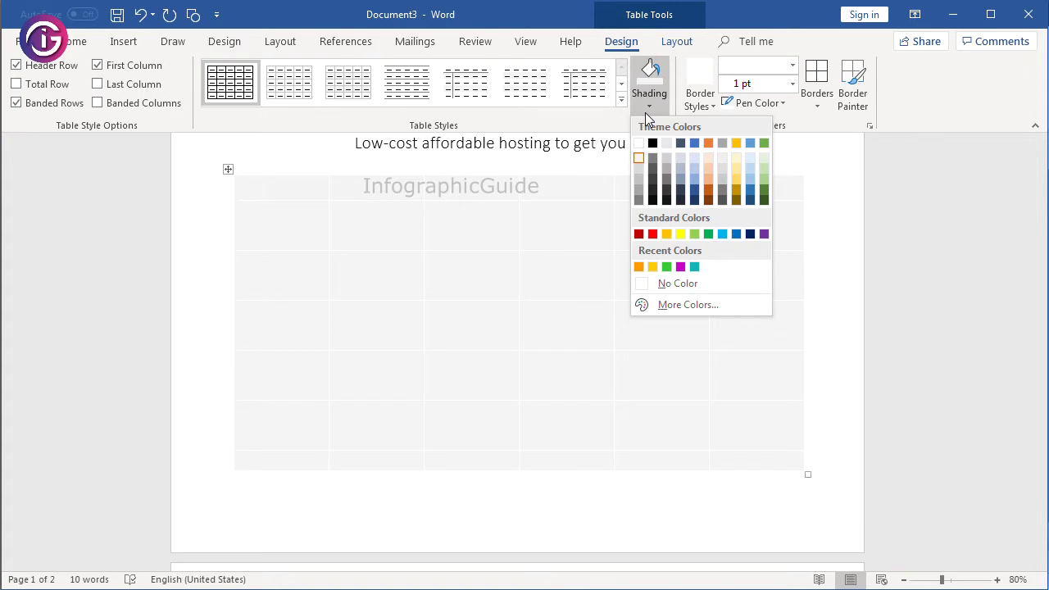
click(722, 234)
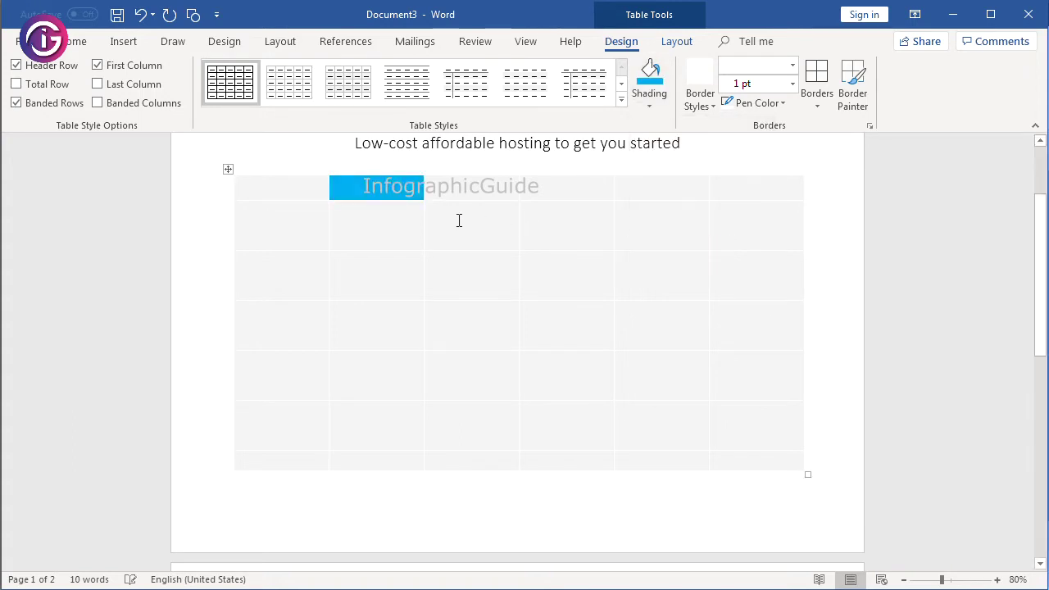
click(649, 113)
click(735, 235)
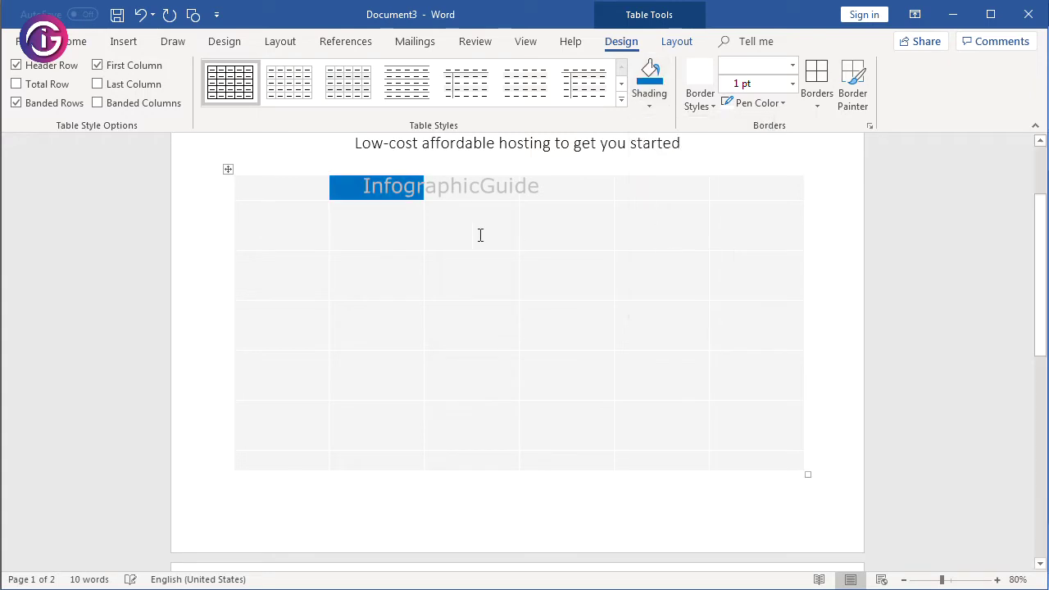
click(651, 114)
click(725, 237)
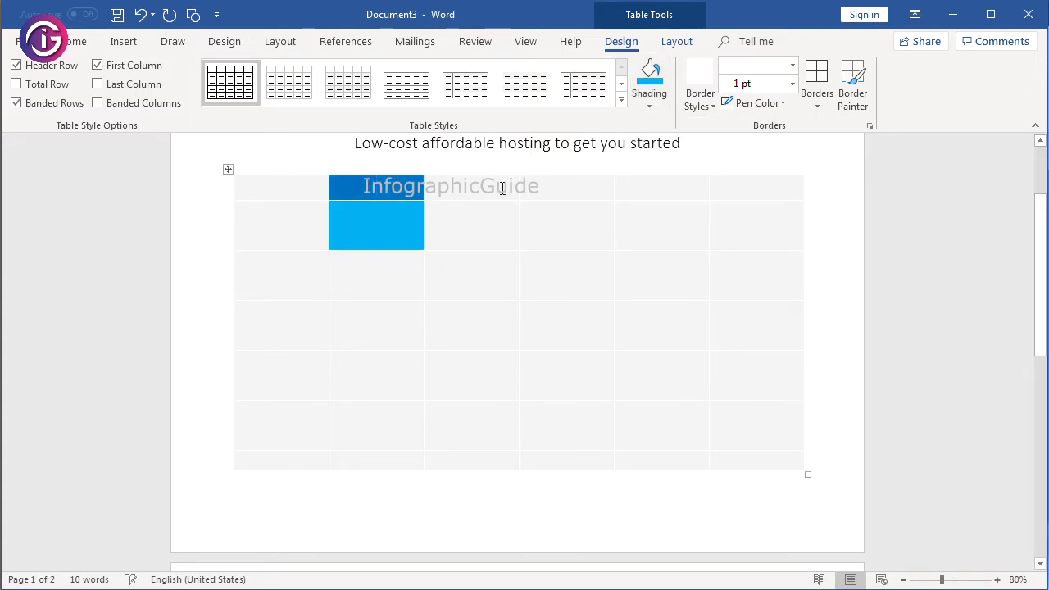
- Shade the second plan's header cell green and the cell below it bright green
click(647, 110)
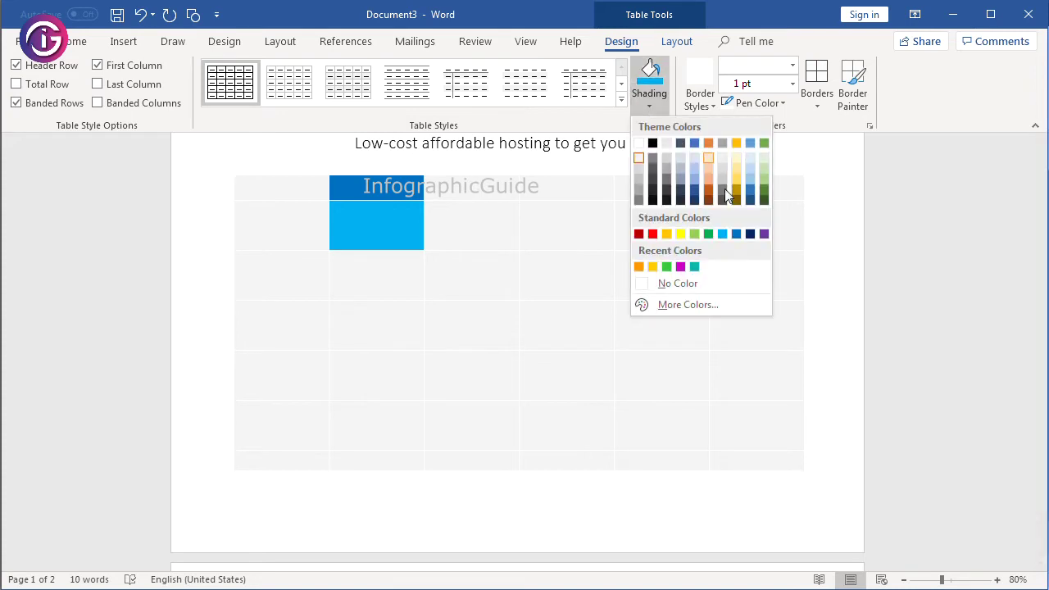
click(750, 234)
click(648, 107)
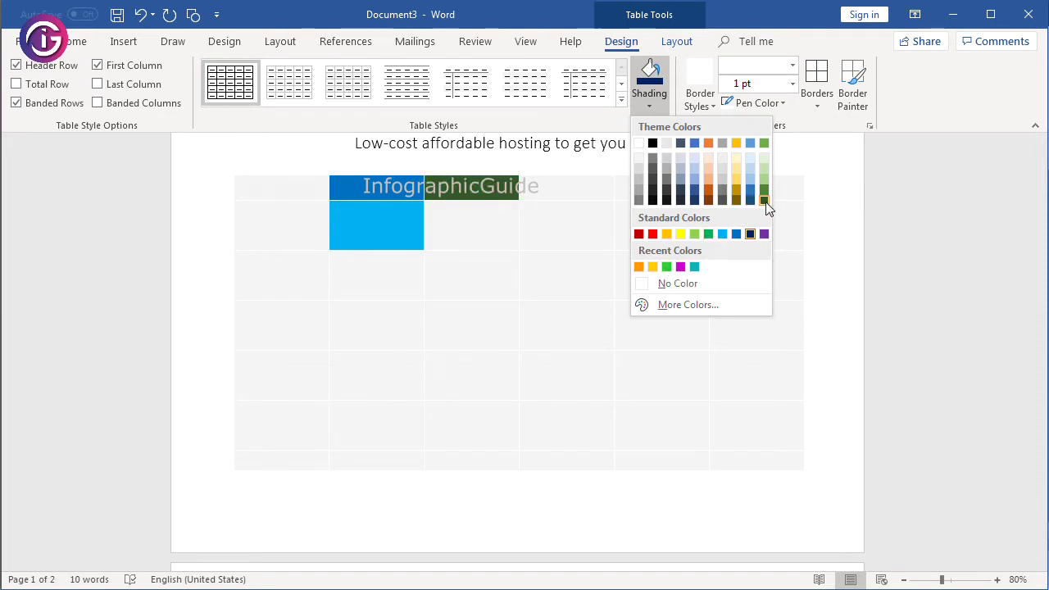
click(710, 234)
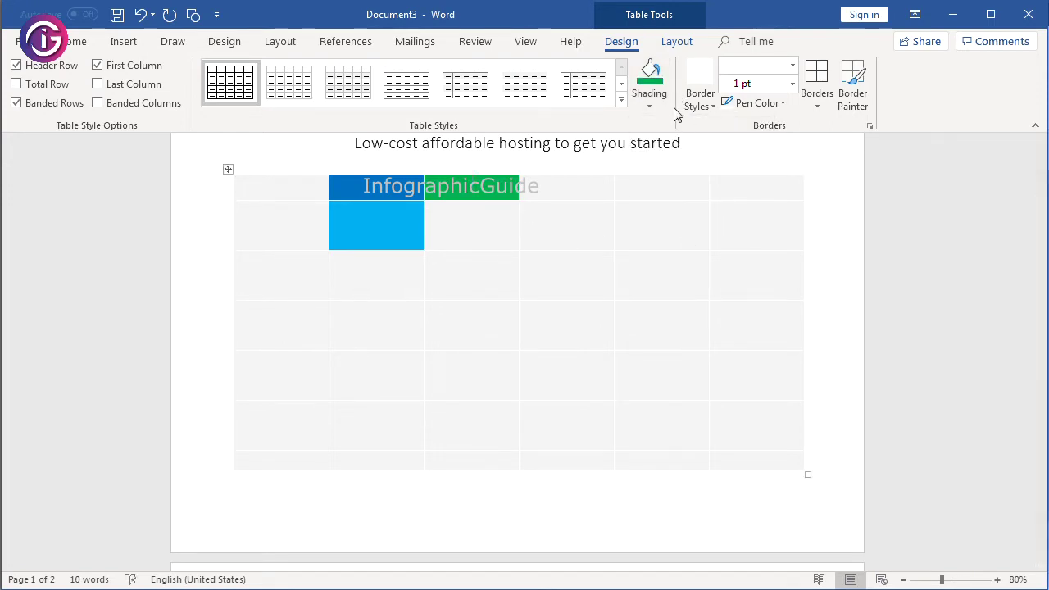
click(647, 107)
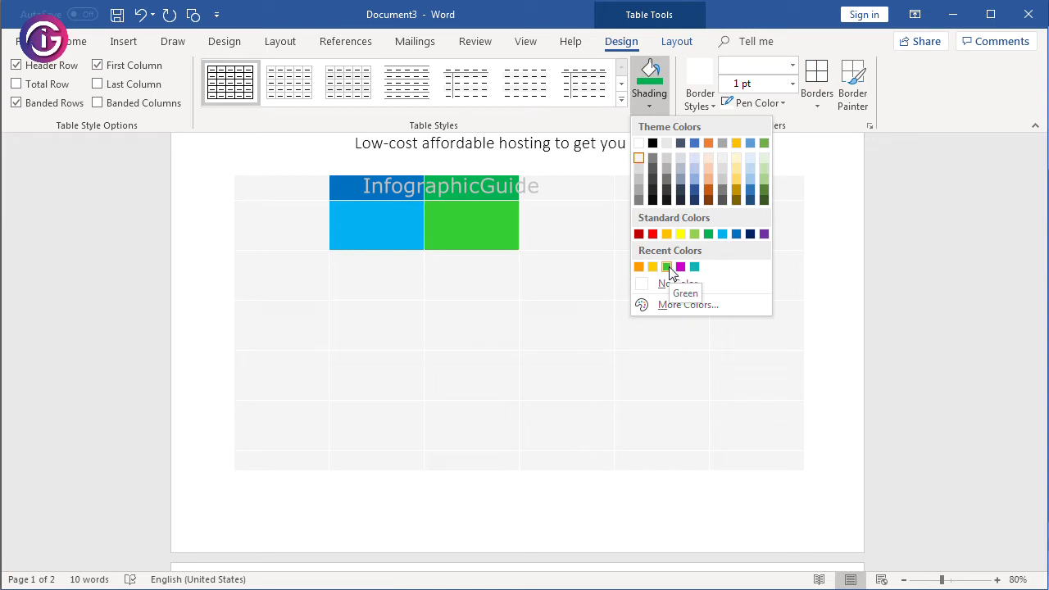
click(669, 266)
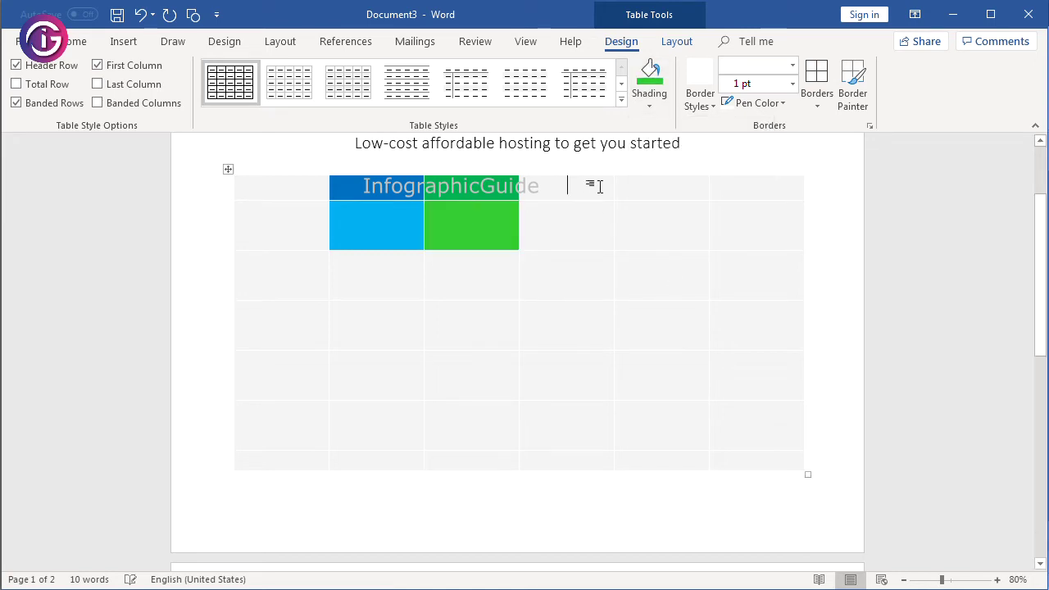
- Shade the third plan's header cell purple and the cell below it magenta
click(648, 108)
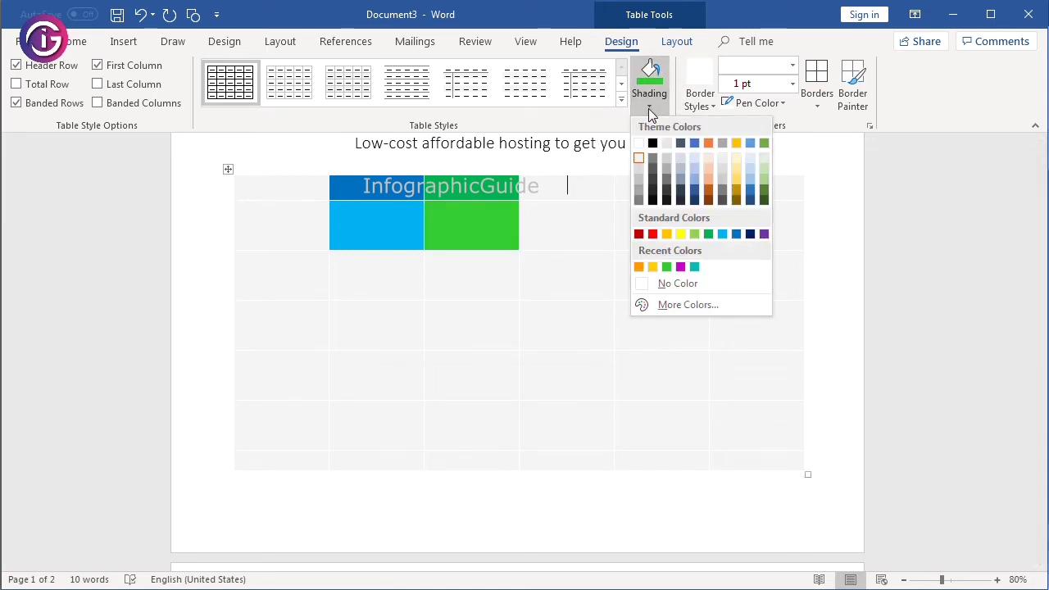
click(763, 233)
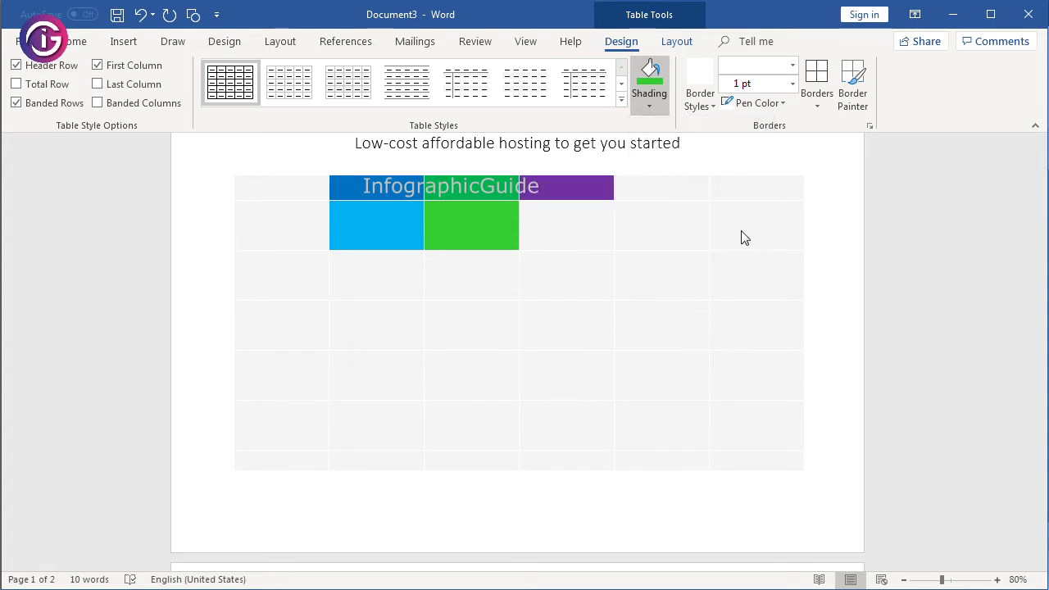
click(576, 212)
click(648, 108)
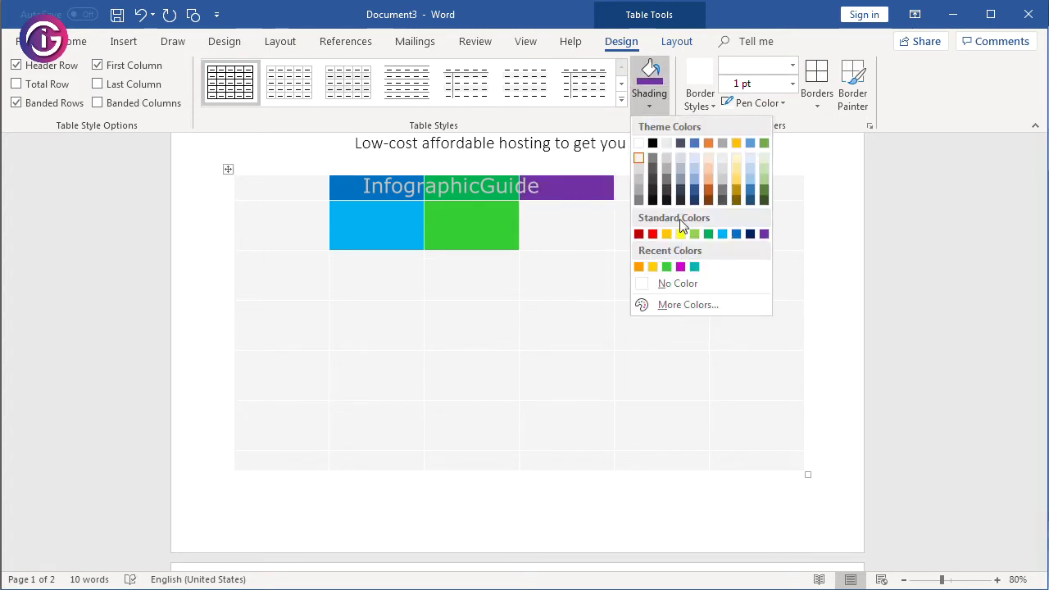
click(687, 266)
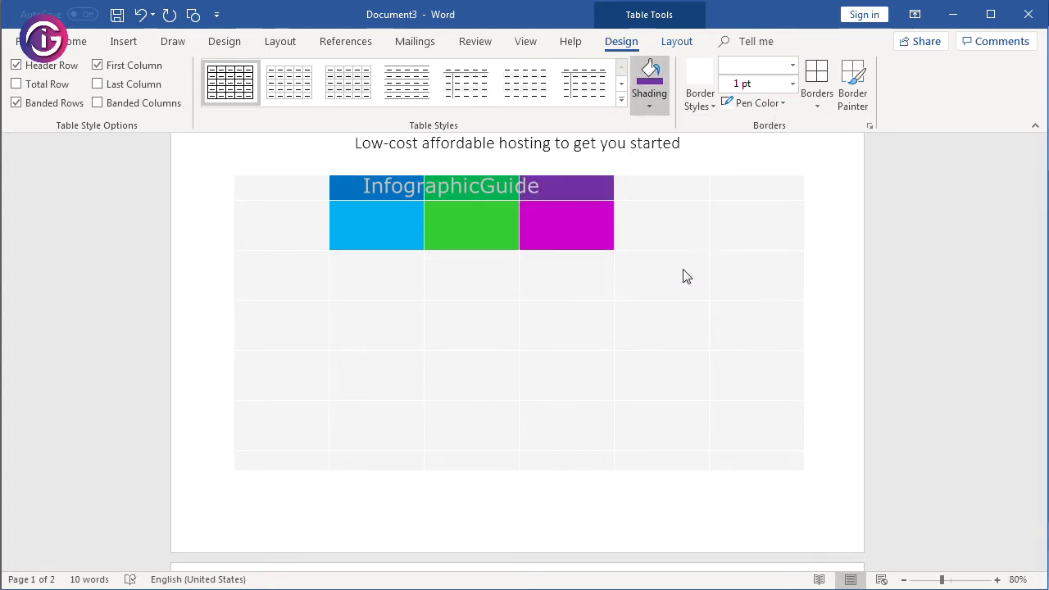
- Shade the fourth plan's header orange over gold, and the fifth dark red over red
click(657, 105)
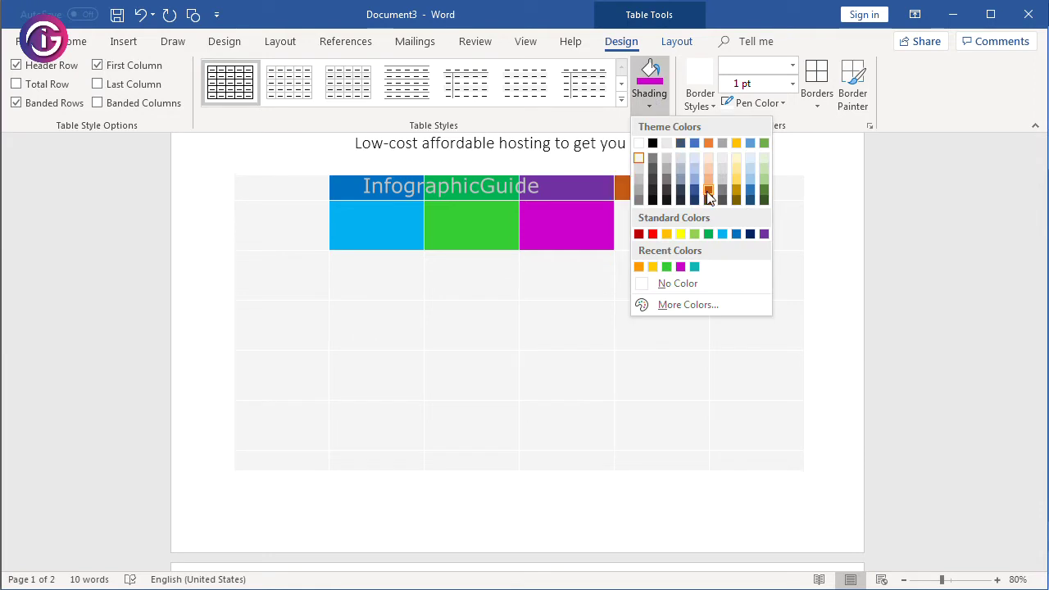
click(638, 266)
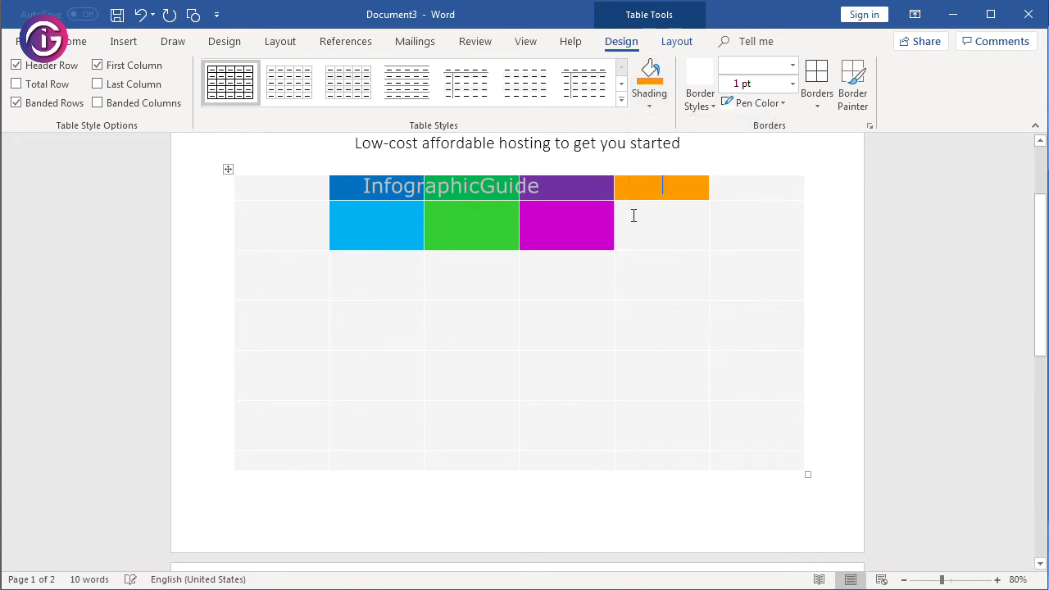
click(664, 102)
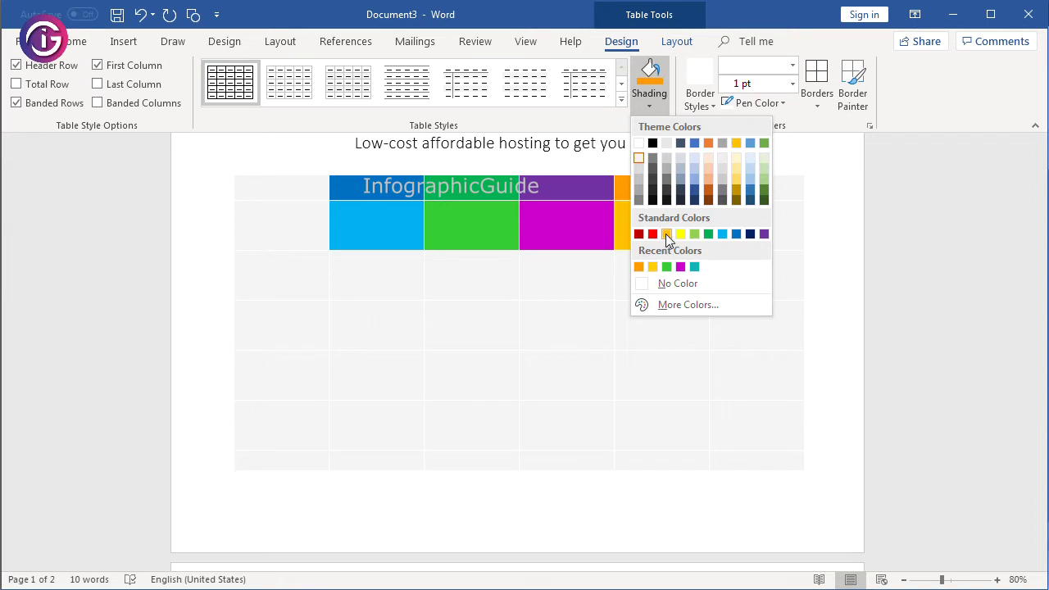
click(665, 233)
click(755, 187)
click(649, 105)
click(638, 235)
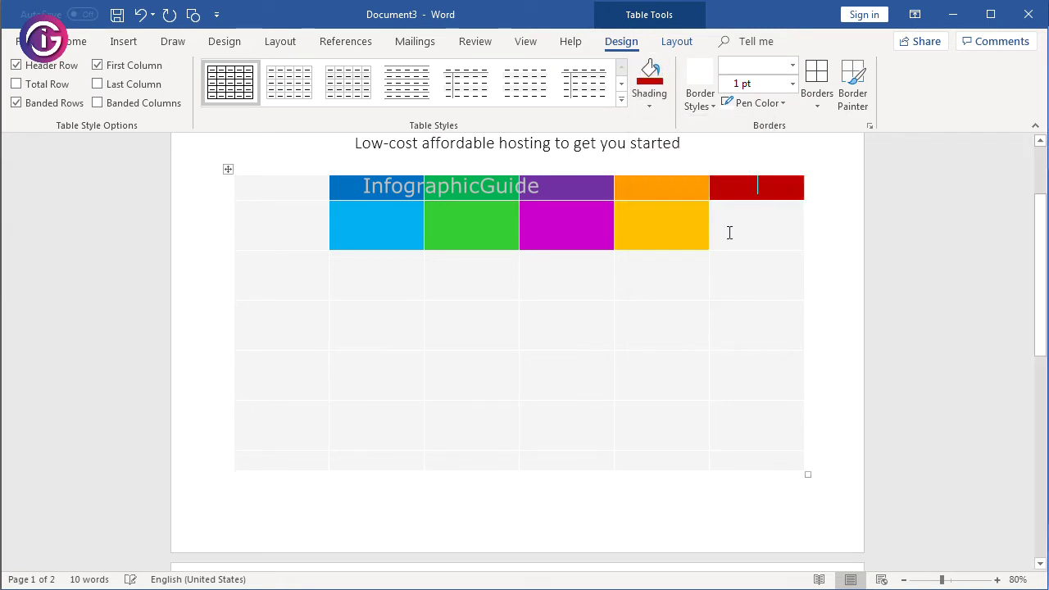
click(649, 107)
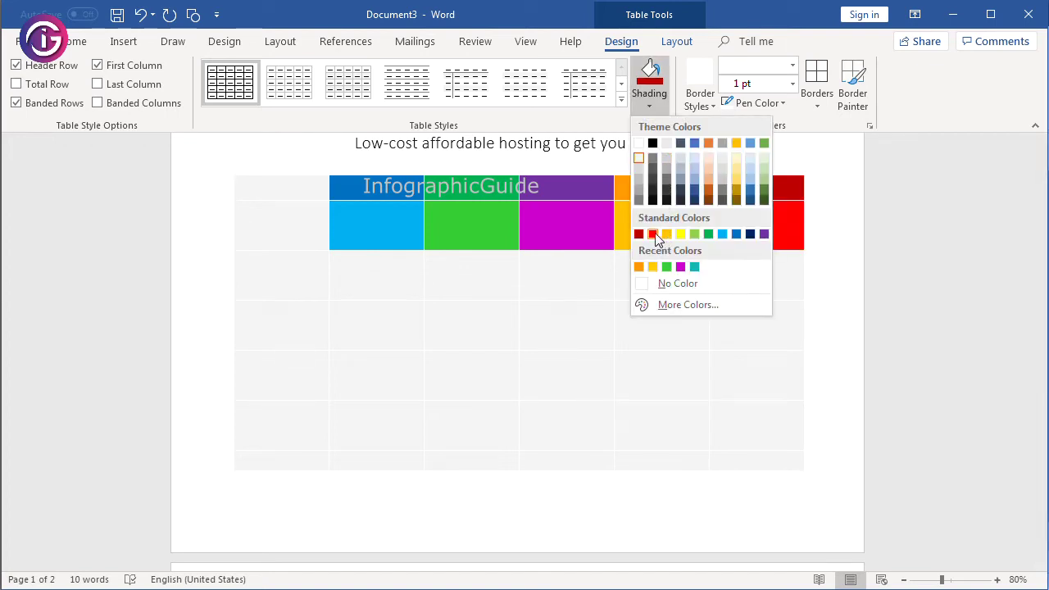
click(654, 234)
- Shade the bottom-row plan cells blue, green, purple, orange and dark red
scroll(538, 401, down, 1)
click(404, 401)
click(647, 108)
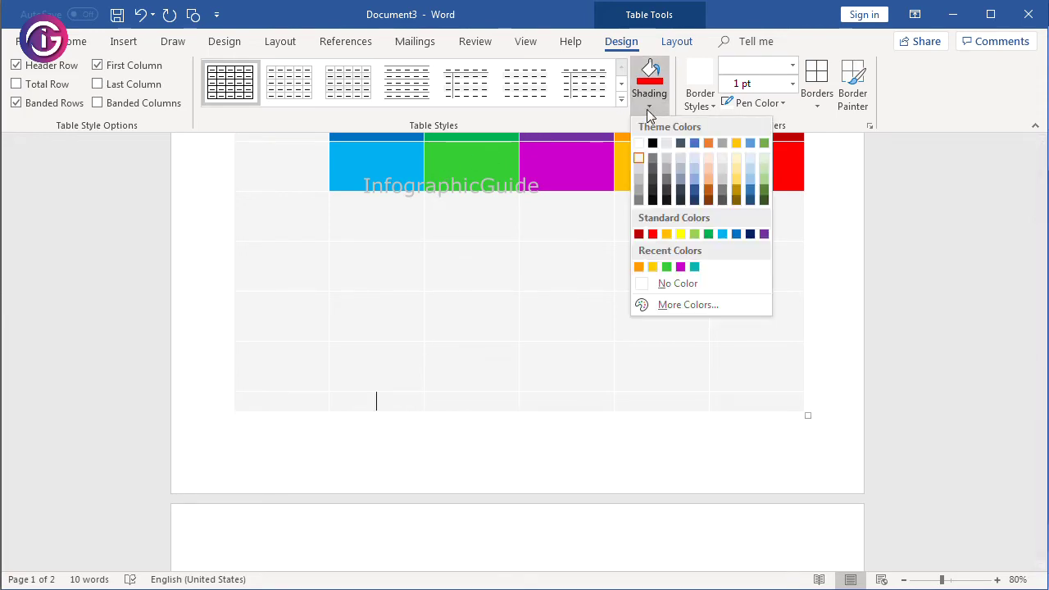
click(736, 234)
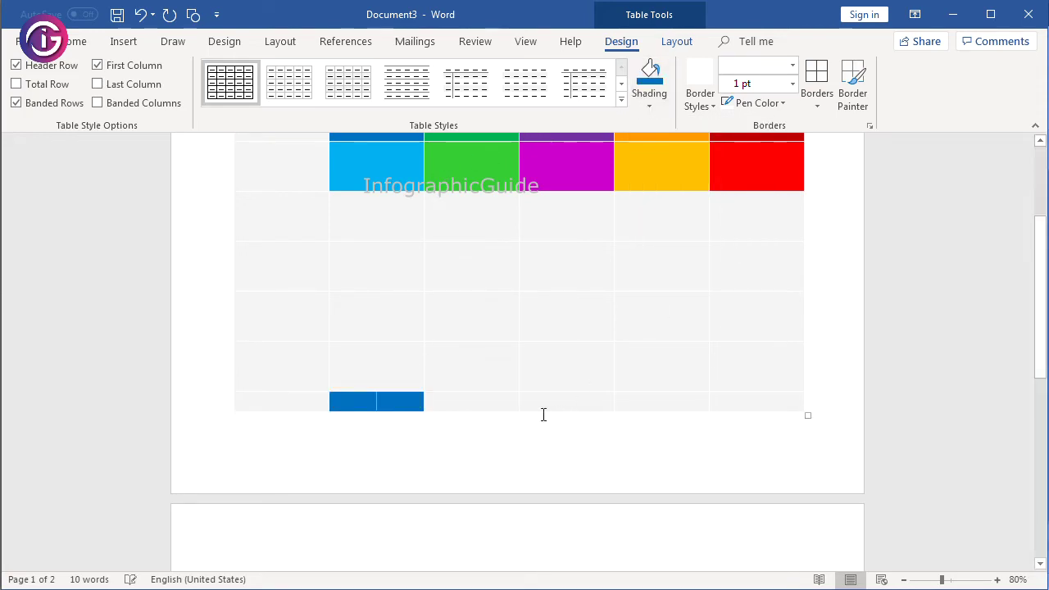
click(654, 110)
click(705, 236)
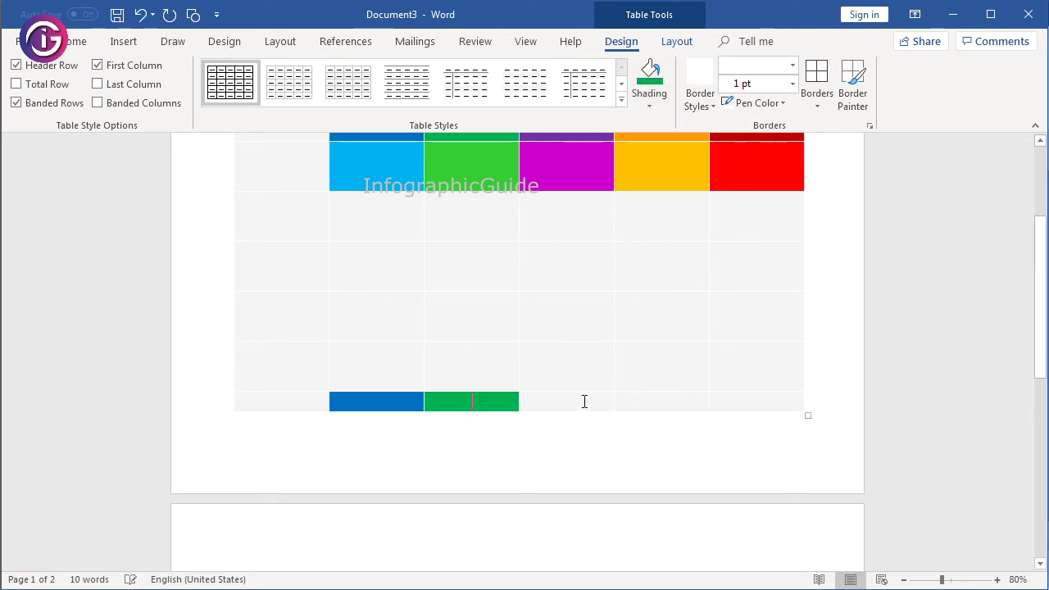
click(651, 105)
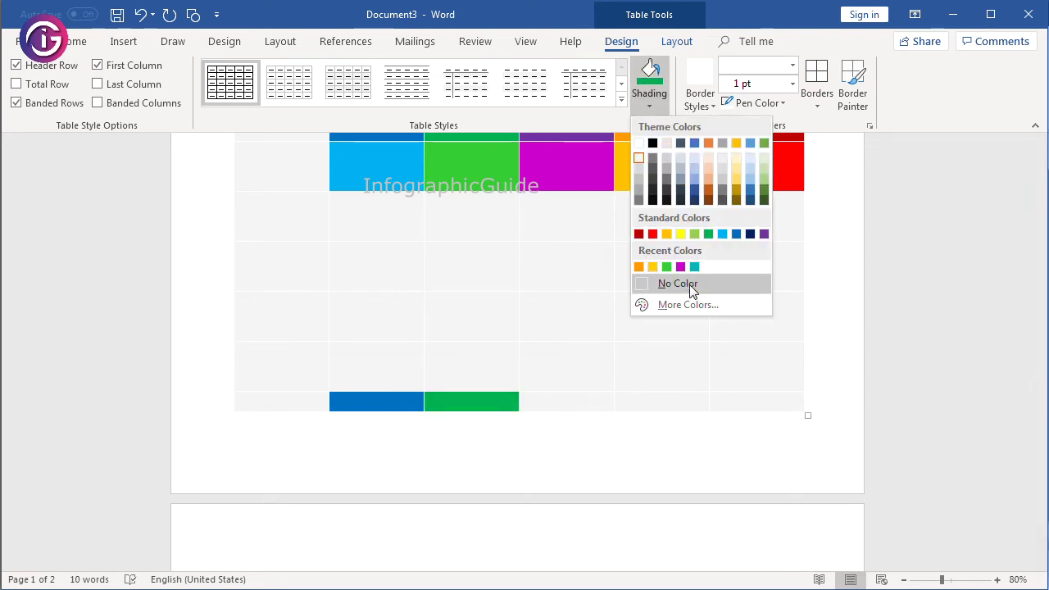
click(764, 235)
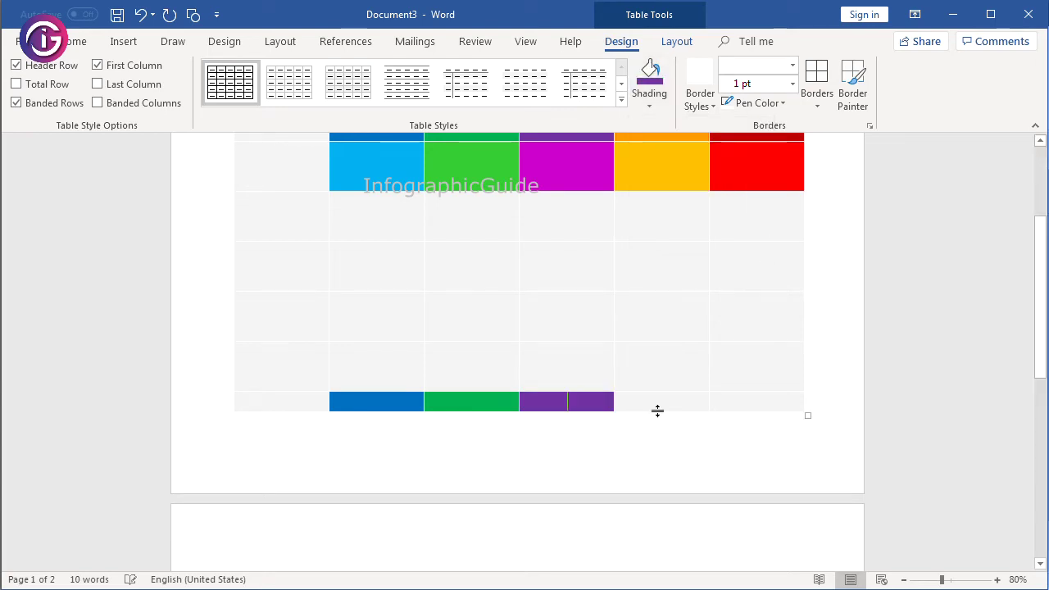
click(651, 104)
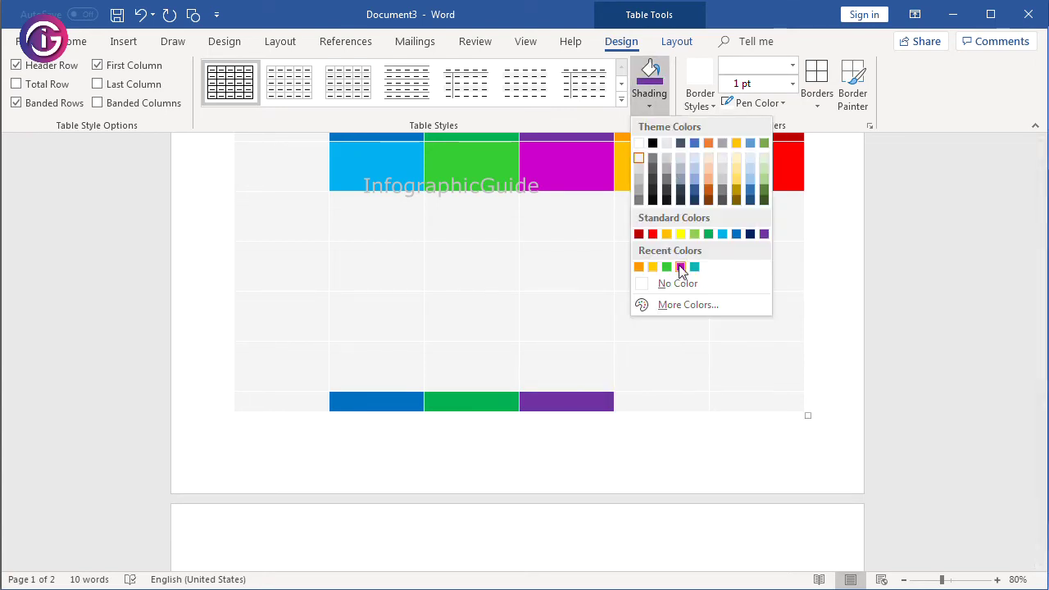
click(638, 267)
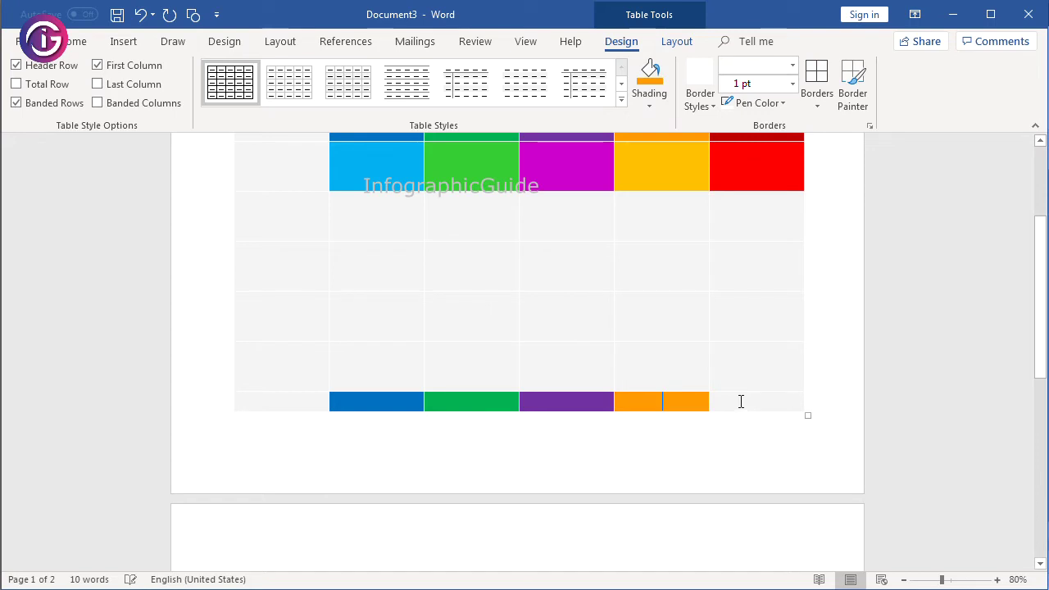
click(648, 108)
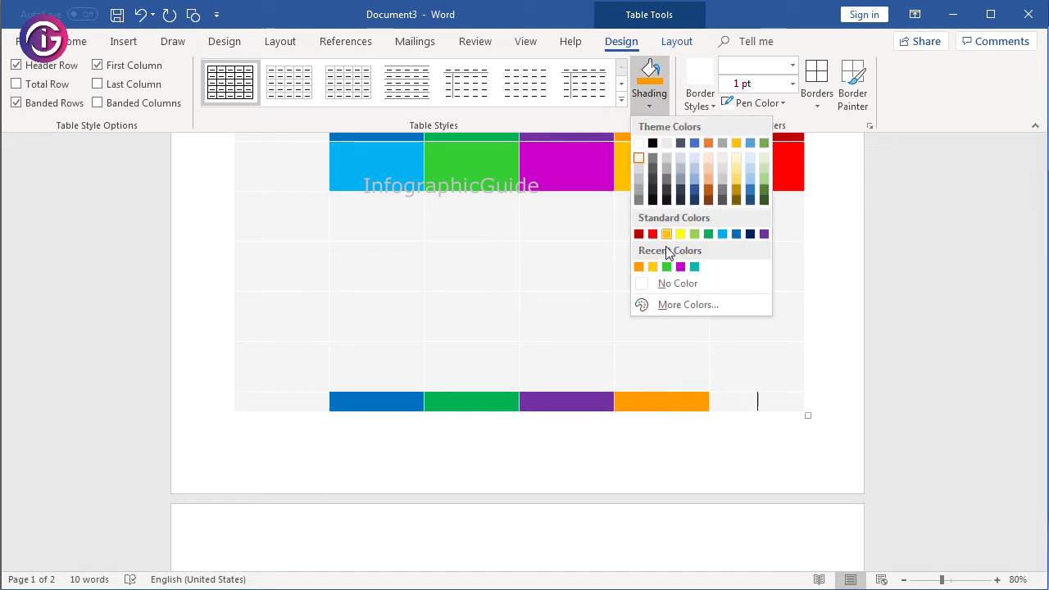
click(638, 234)
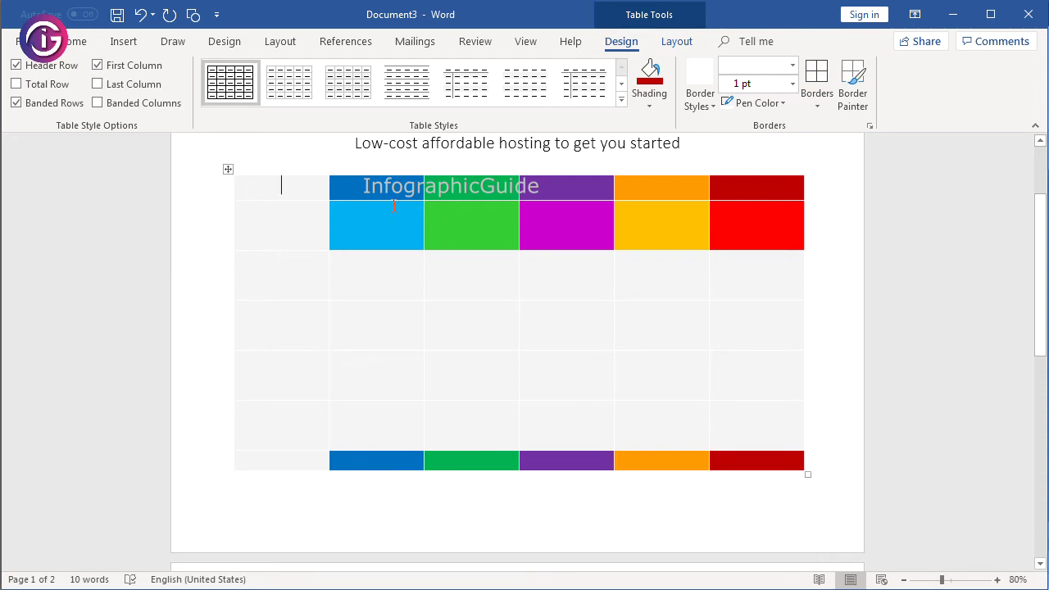
click(281, 185)
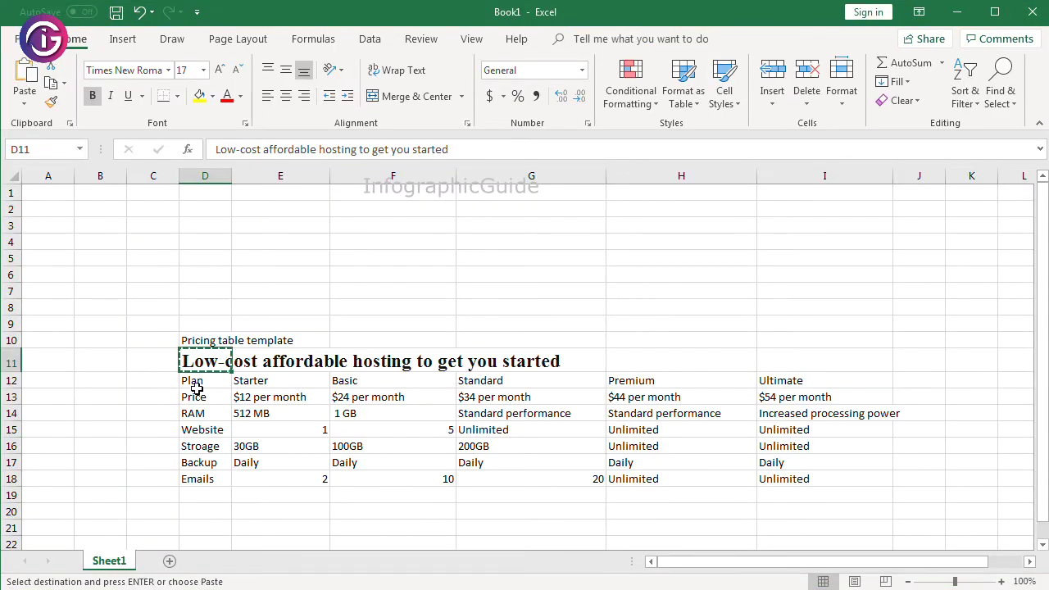
- Copy the 'Plan' label from Excel cell D12 into the Word table's first cell
click(197, 382)
double_click(245, 150)
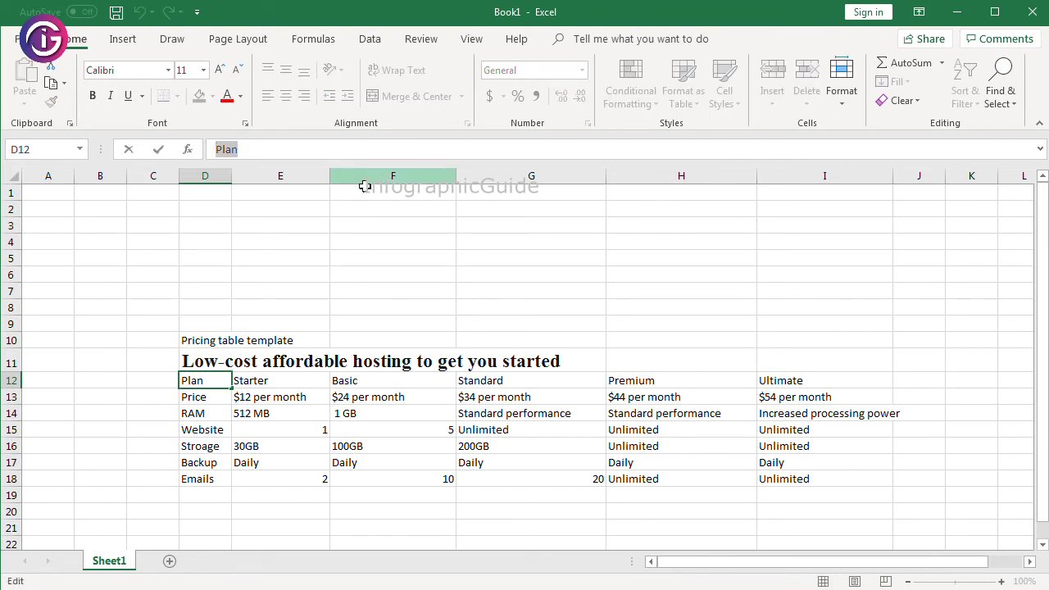
right_click(229, 152)
click(261, 189)
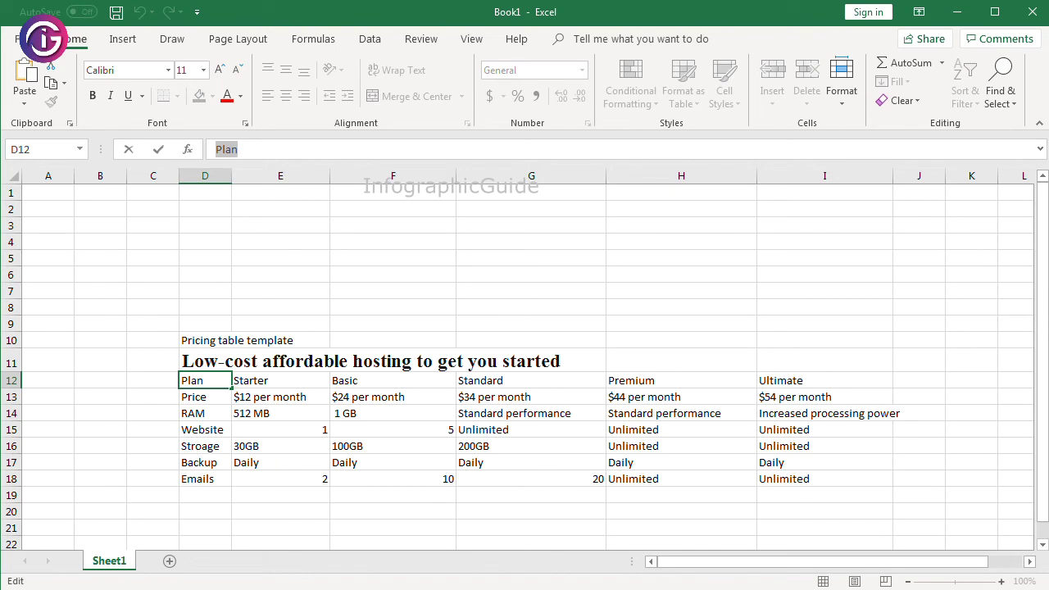
key(ctrl+v)
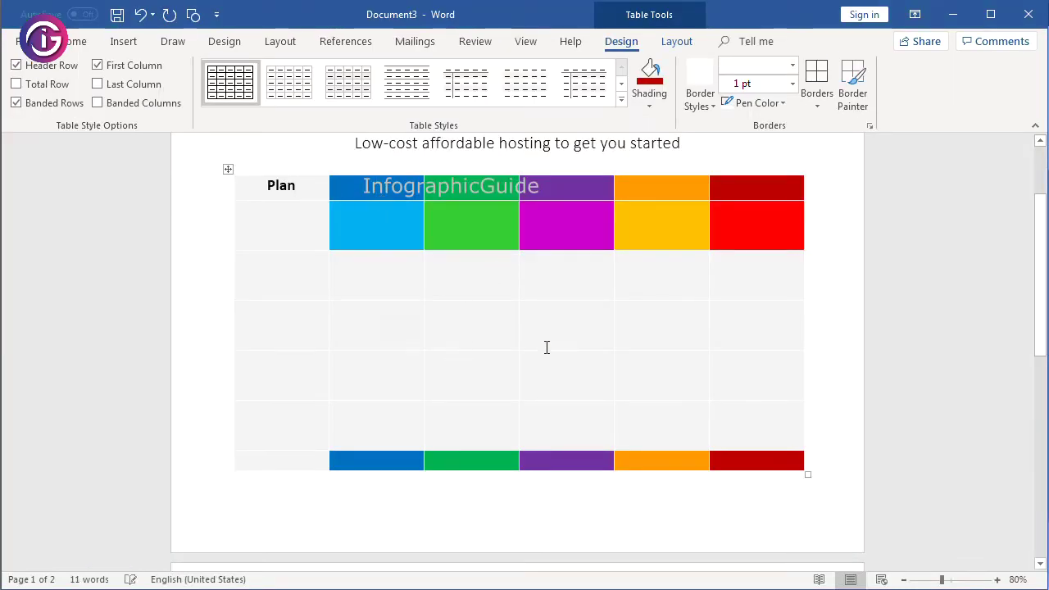
- Left-align the Plan label and the text across all table cells
double_click(278, 187)
click(74, 41)
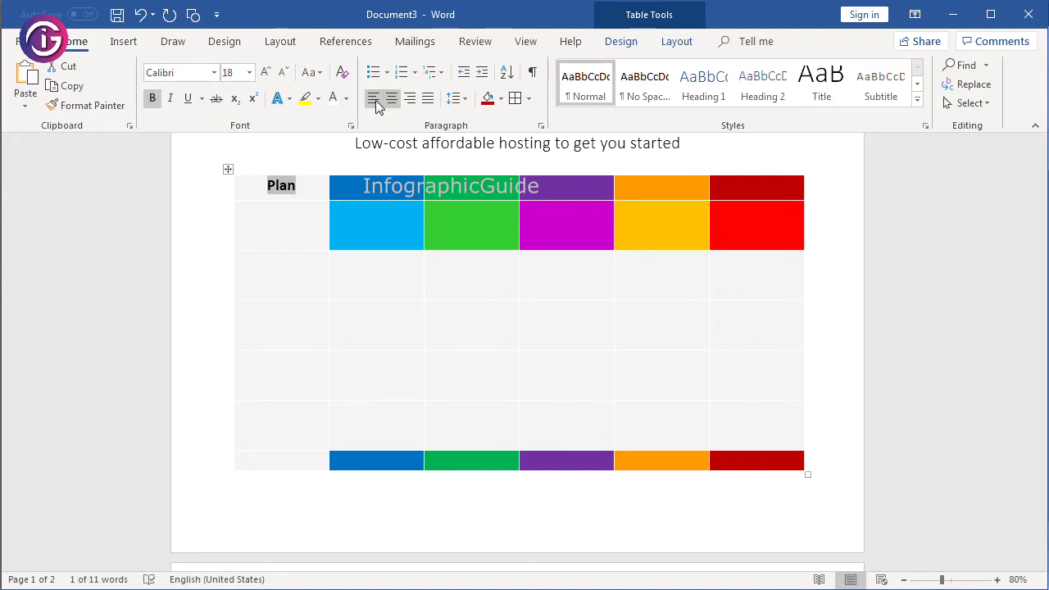
click(372, 97)
drag(377, 188, 778, 506)
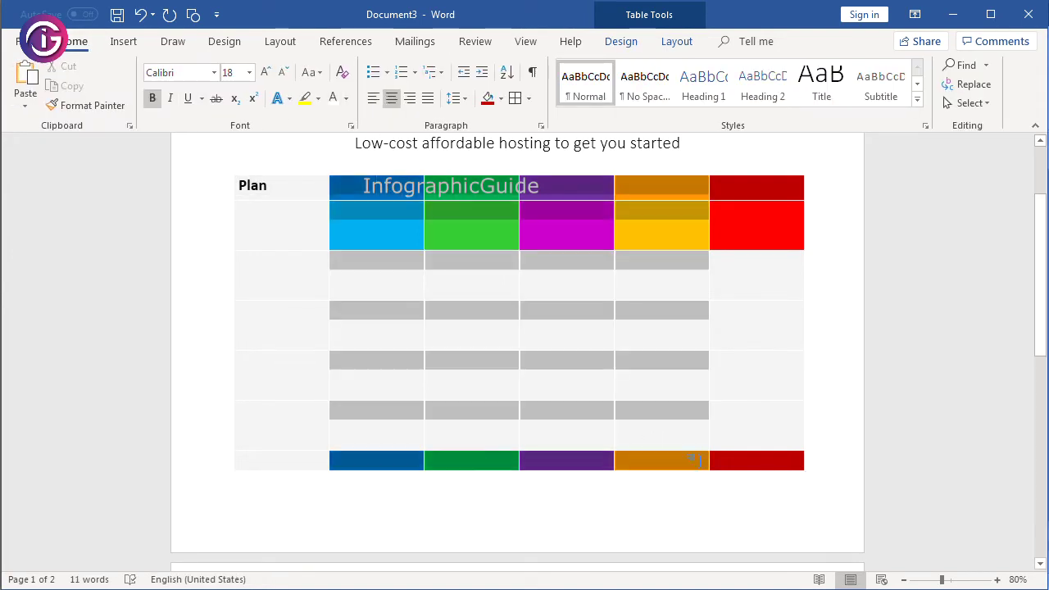
drag(766, 482, 737, 460)
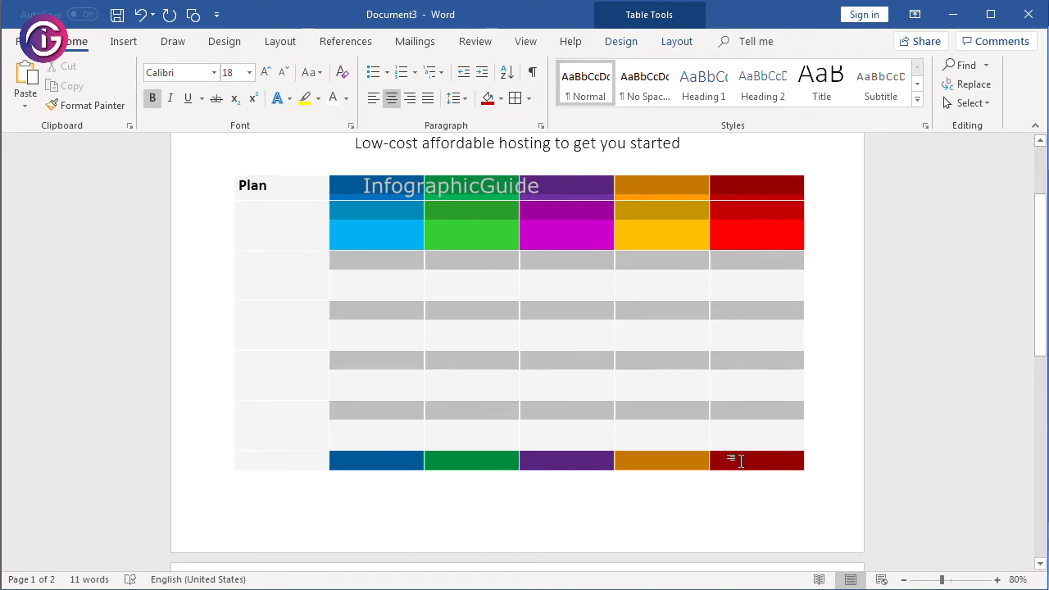
click(391, 98)
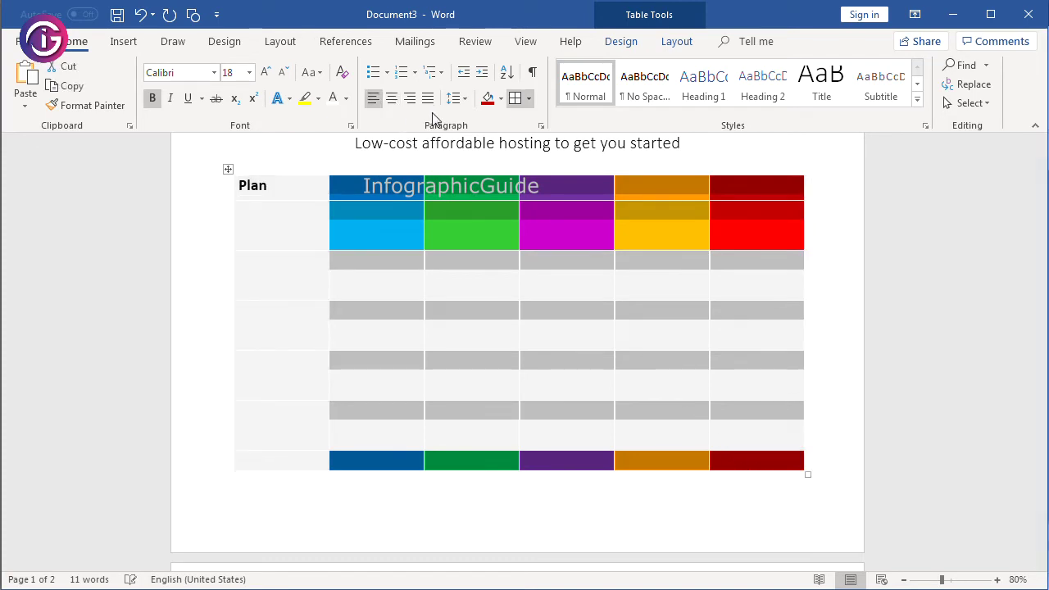
- Set the whole table's cells to centre vertically in Table Properties
click(530, 103)
click(530, 103)
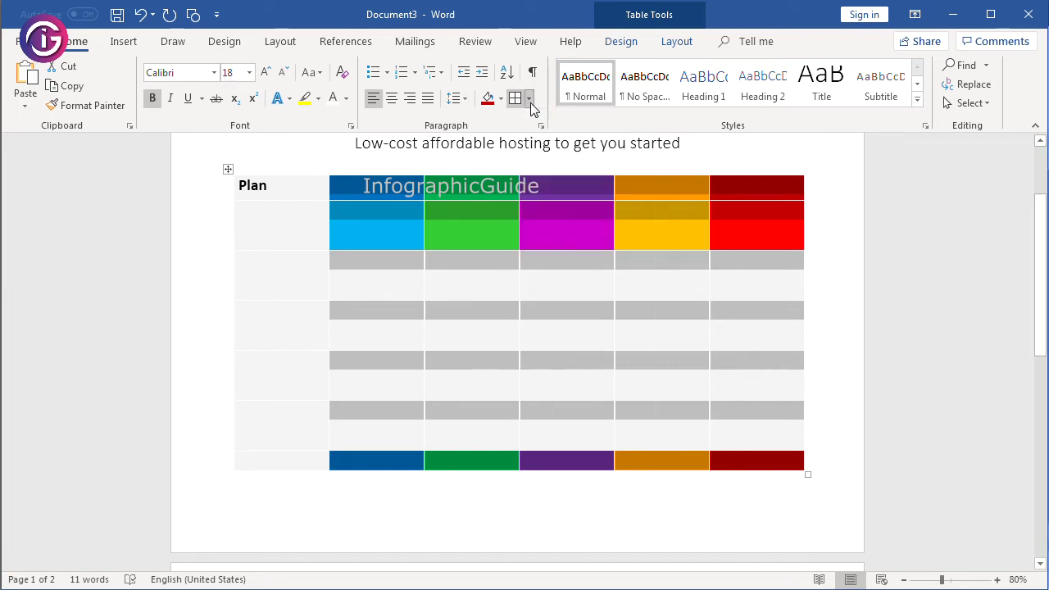
right_click(568, 190)
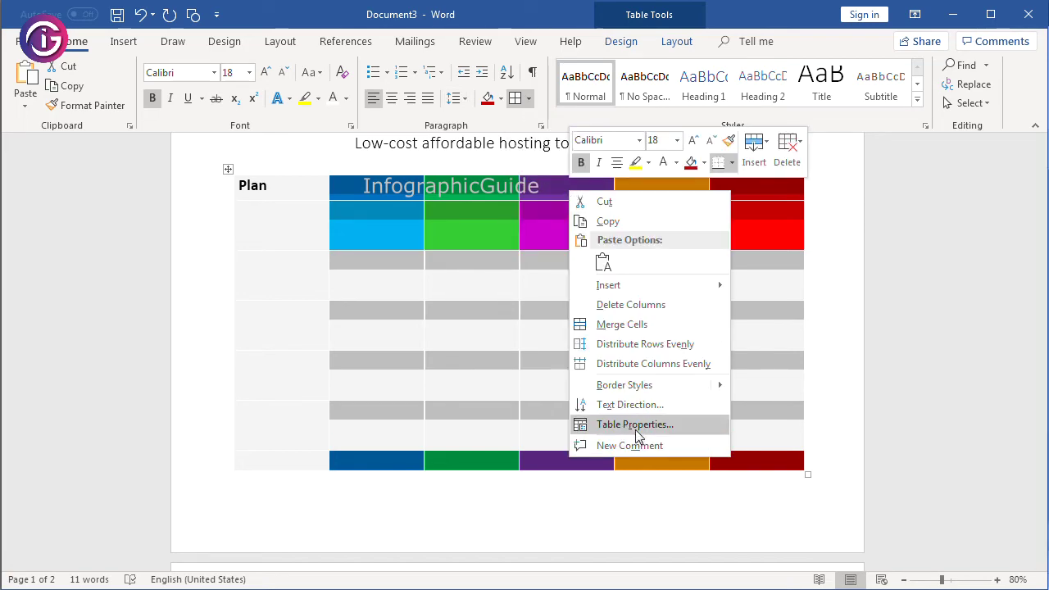
click(635, 426)
click(456, 242)
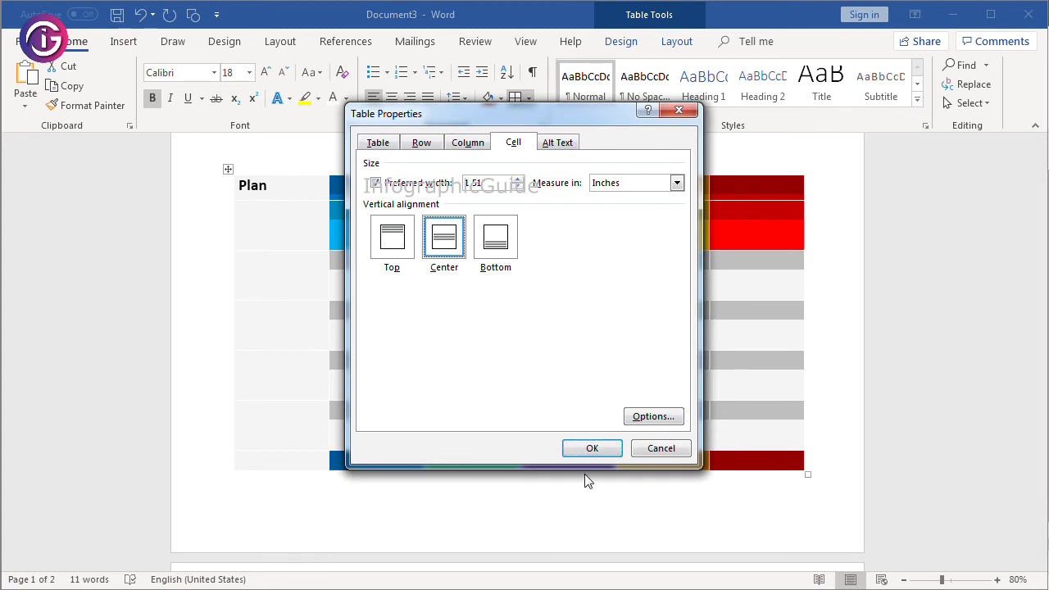
click(591, 448)
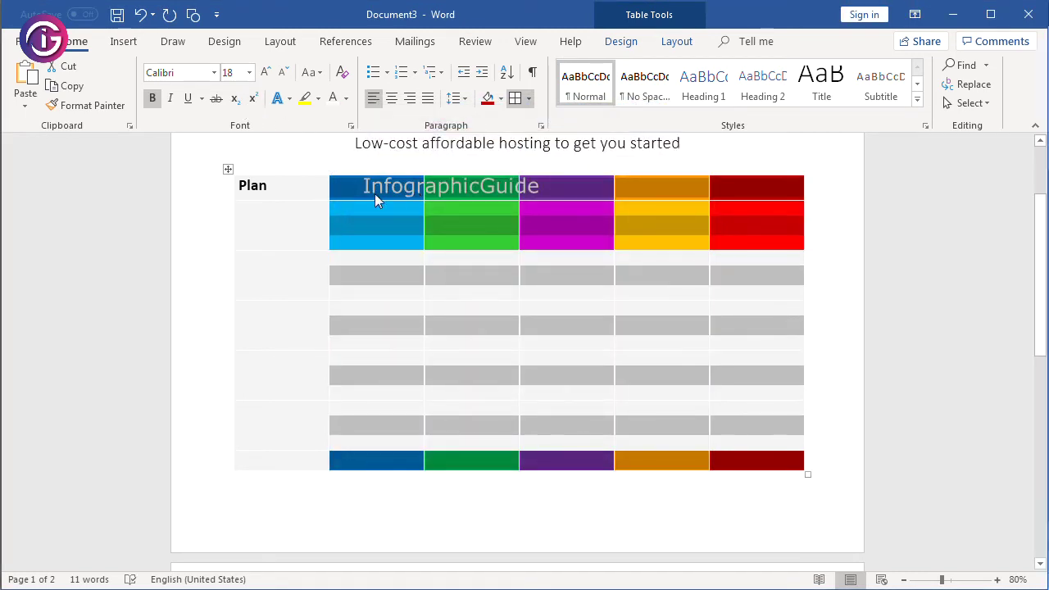
click(378, 194)
- Centre the text in the plan columns from header to bottom
mouse_move(389, 196)
mouse_down()
mouse_move(688, 388)
mouse_move(754, 459)
mouse_up()
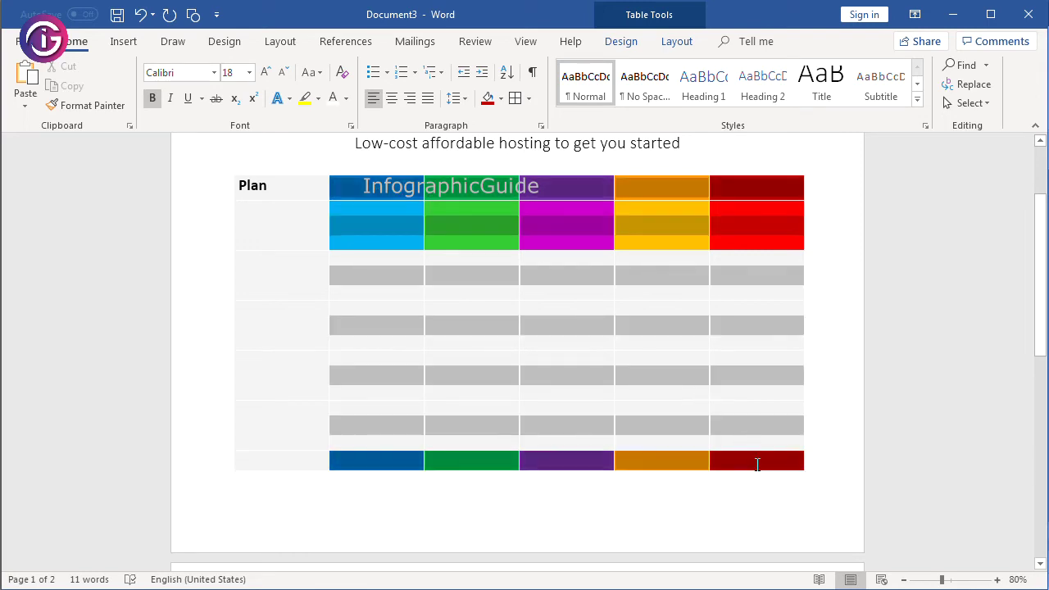
click(394, 104)
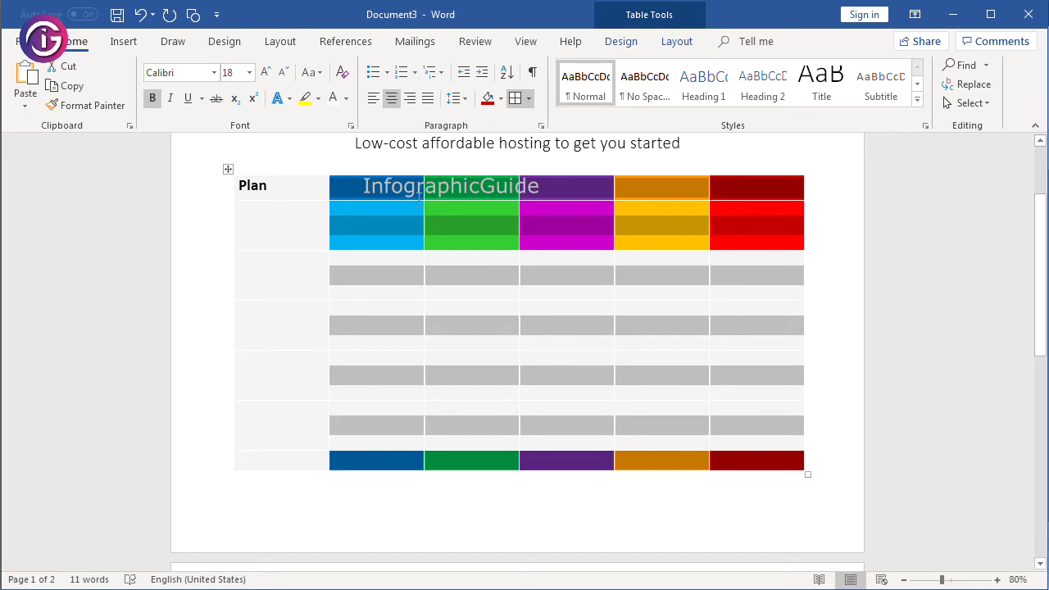
click(398, 194)
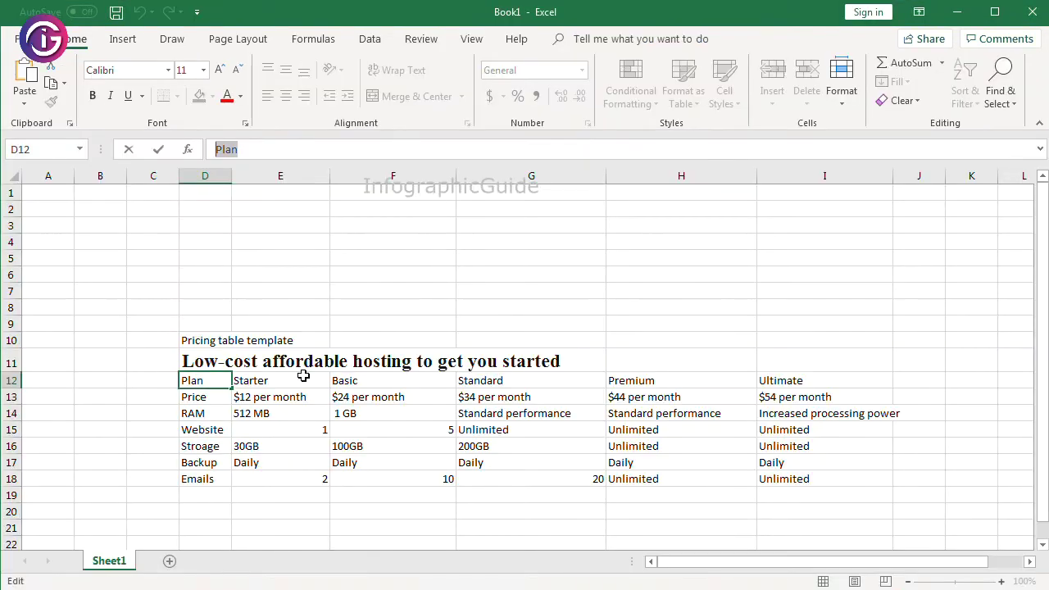
- Paste 'Starter' from Excel cell E12 into the blue first header cell
click(302, 378)
double_click(221, 144)
key(ctrl+c)
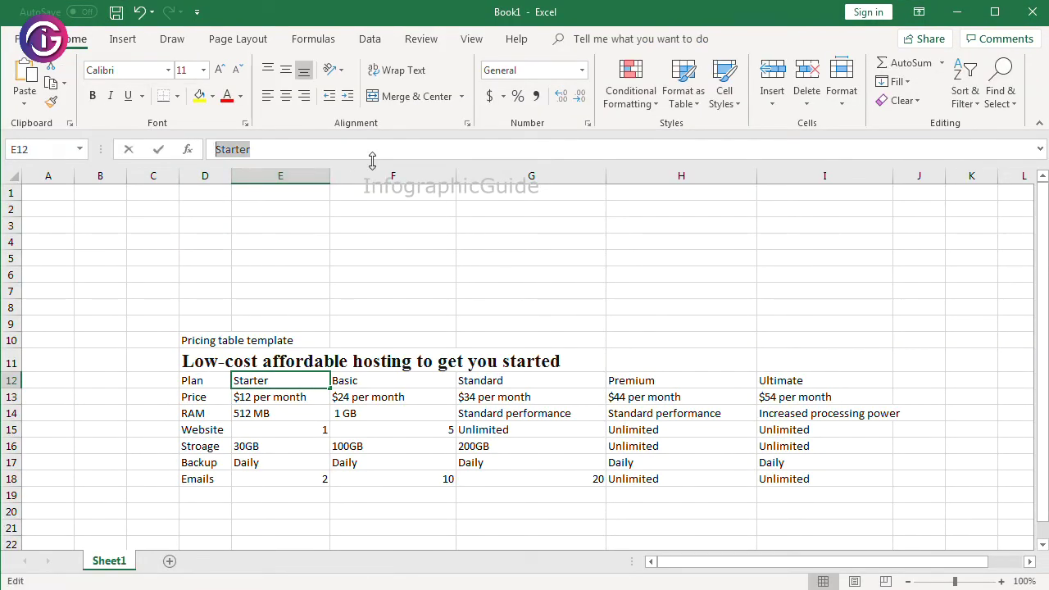
key(alt+Tab)
key(ctrl+v)
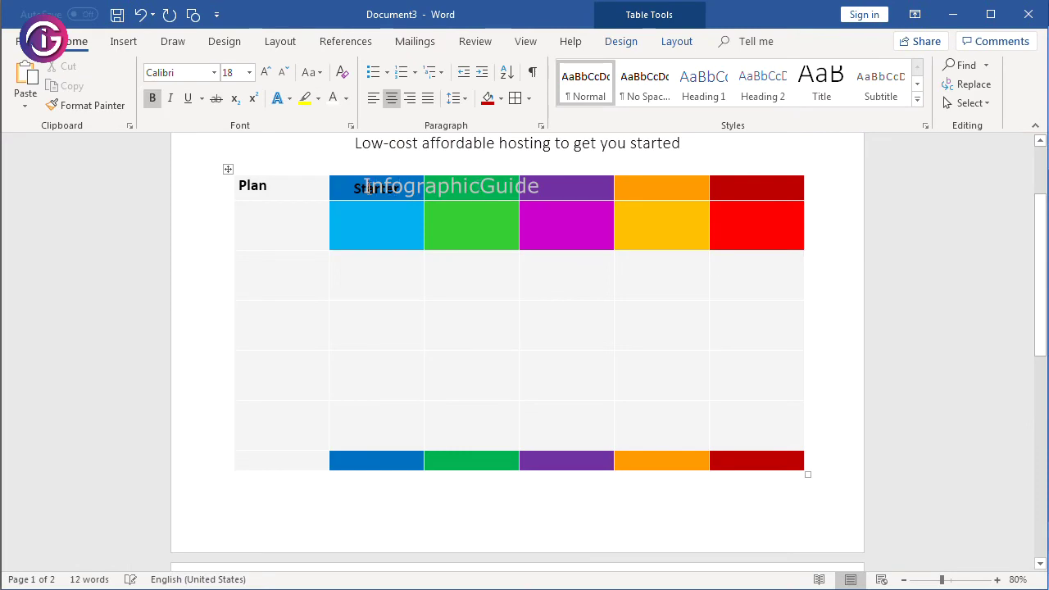
drag(350, 188, 730, 198)
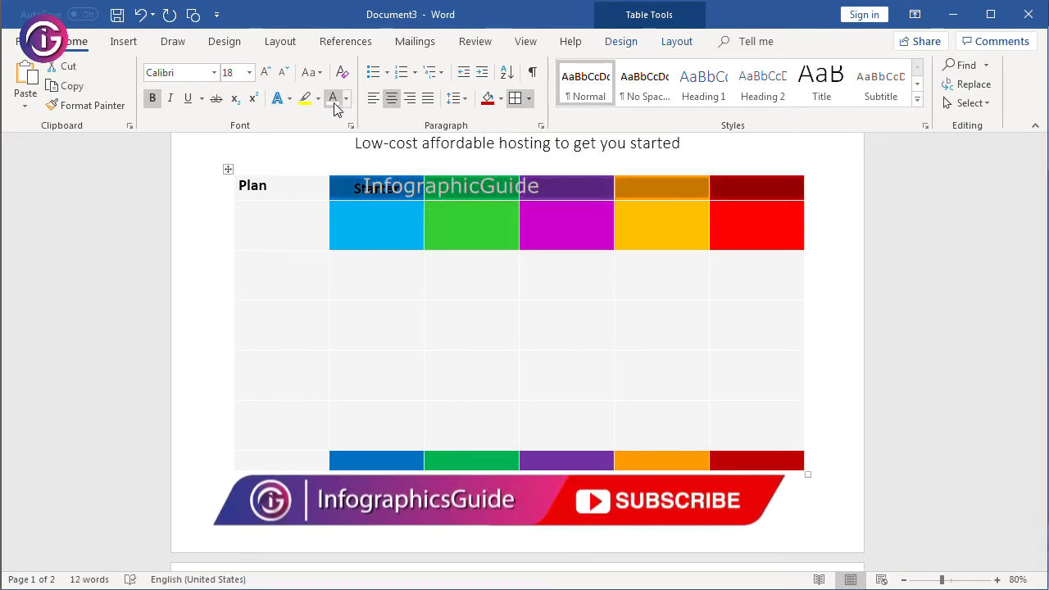
click(440, 193)
- Paste 'Basic' and 'Standard' from F12 and G12 into the second and third header cells
key(alt+Tab)
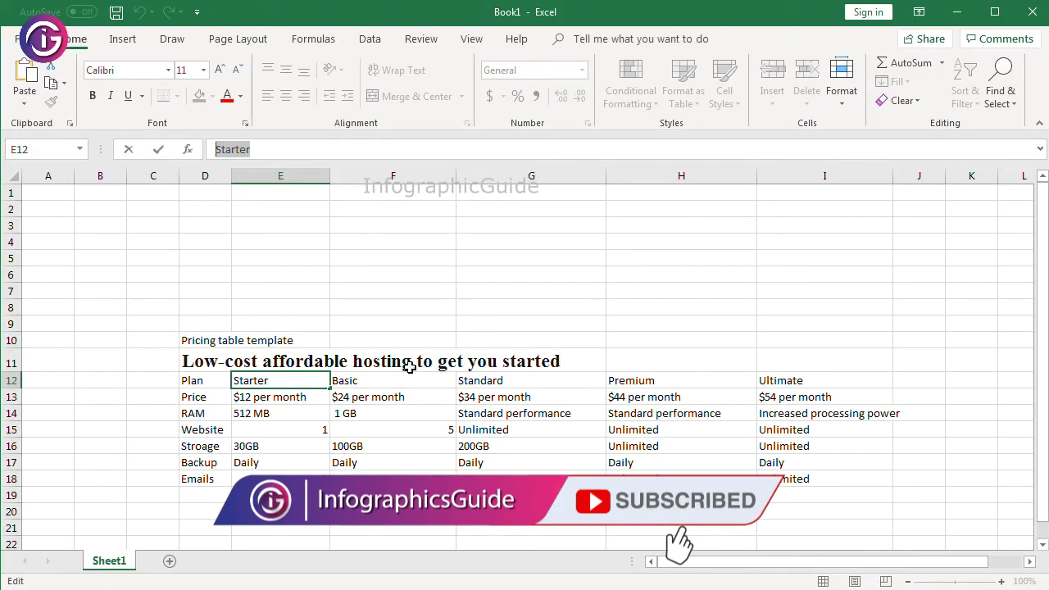
click(430, 382)
key(ctrl+c)
double_click(234, 149)
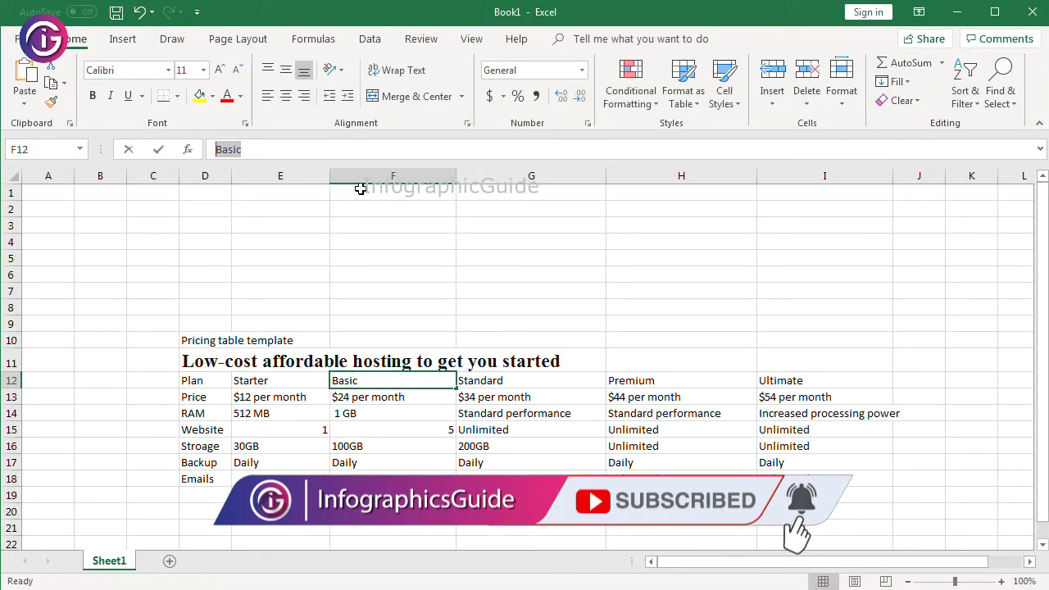
key(alt+Tab)
key(ctrl+v)
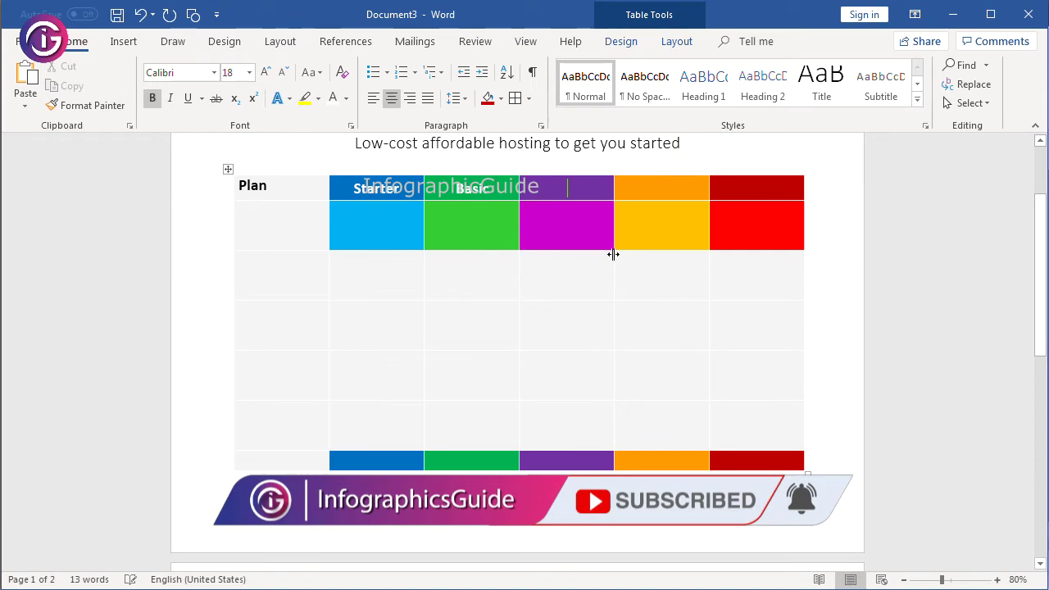
key(alt+Tab)
click(483, 393)
click(503, 379)
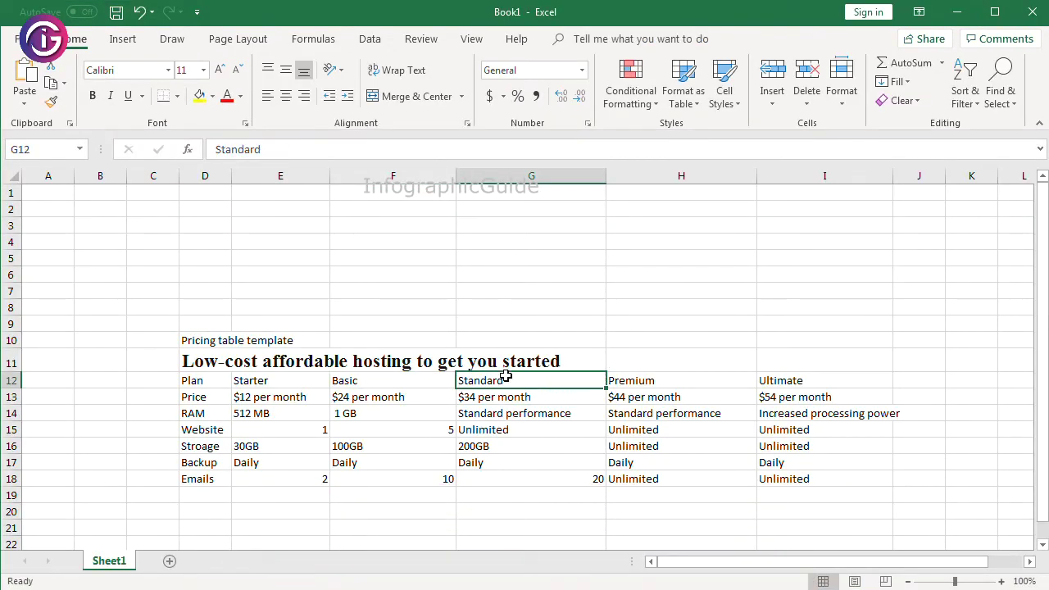
double_click(238, 149)
key(ctrl+c)
key(alt+Tab)
key(ctrl+v)
key(alt+Tab)
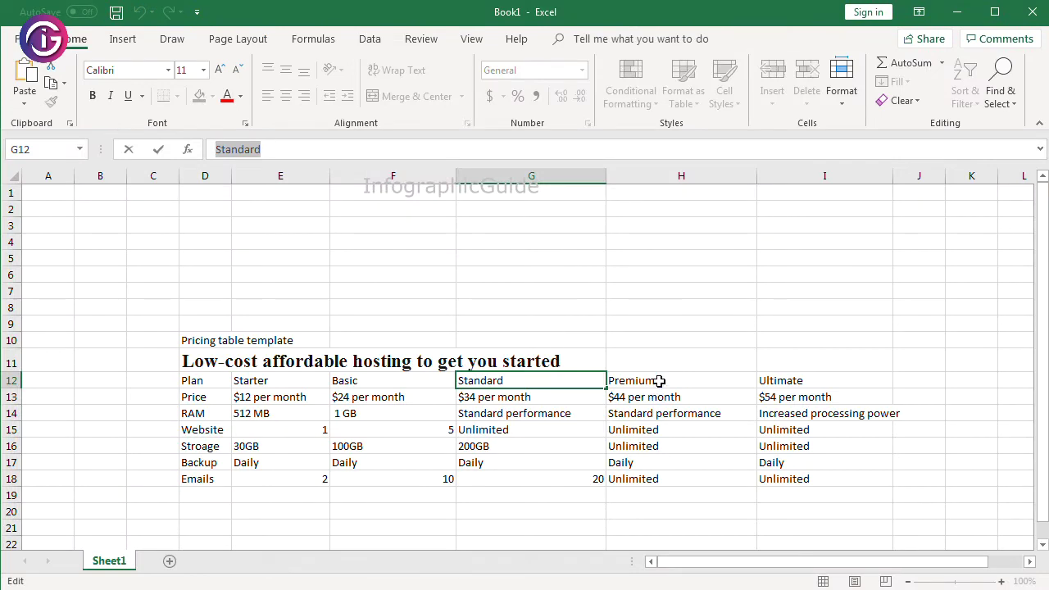
- Paste 'Premium' and 'Ultimate' from H12 and I12 into the fourth and fifth header cells
click(660, 381)
double_click(238, 149)
key(ctrl+c)
key(alt+Tab)
key(ctrl+v)
key(alt+Tab)
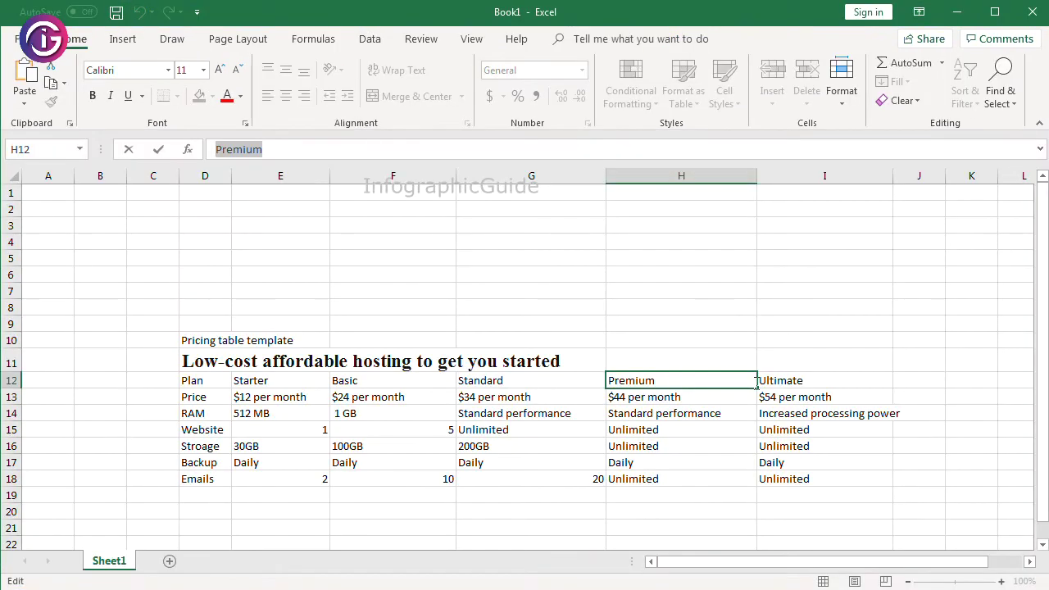
click(762, 381)
double_click(238, 149)
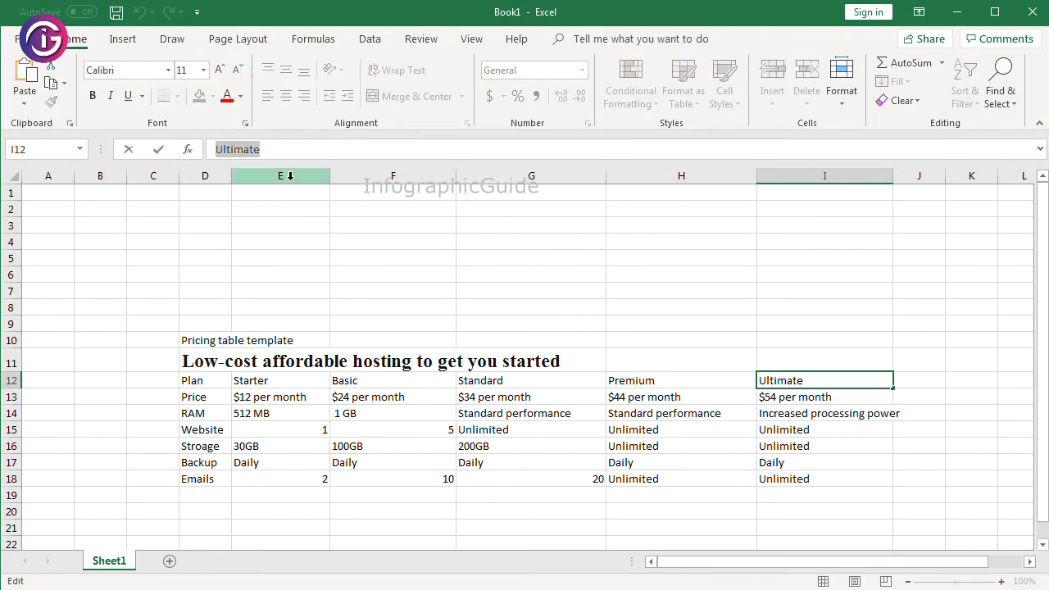
key(ctrl+c)
key(alt+Tab)
key(ctrl+v)
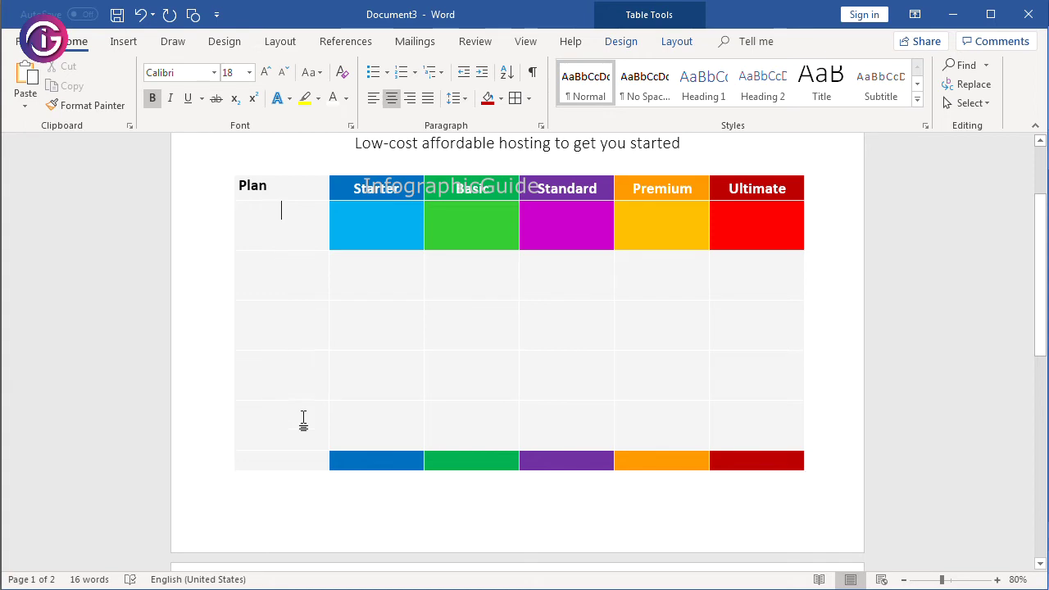
- Left-align the first-column label cells below Plan
drag(299, 241, 299, 468)
click(372, 97)
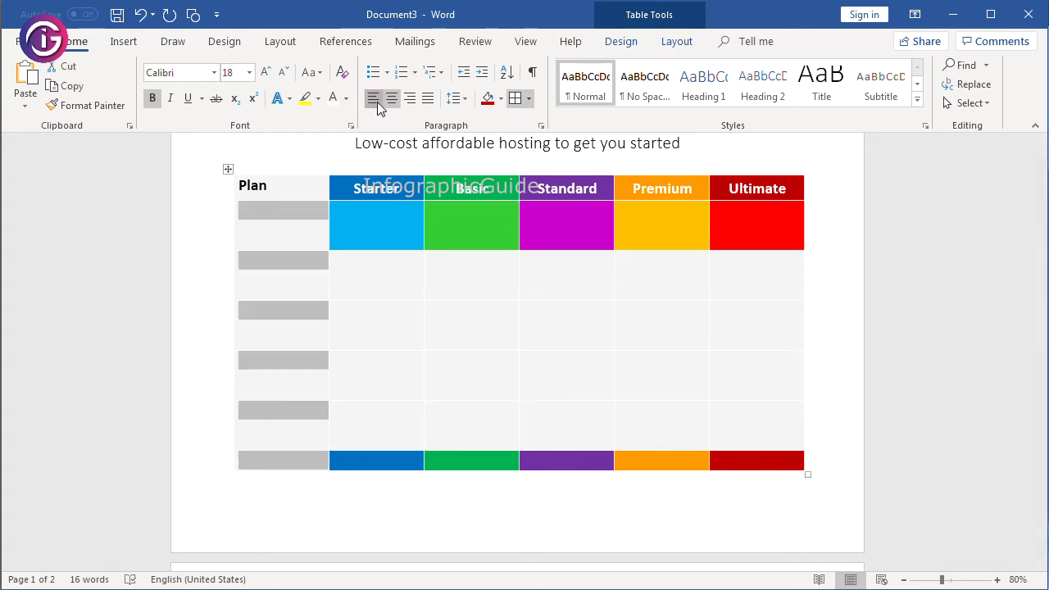
click(277, 220)
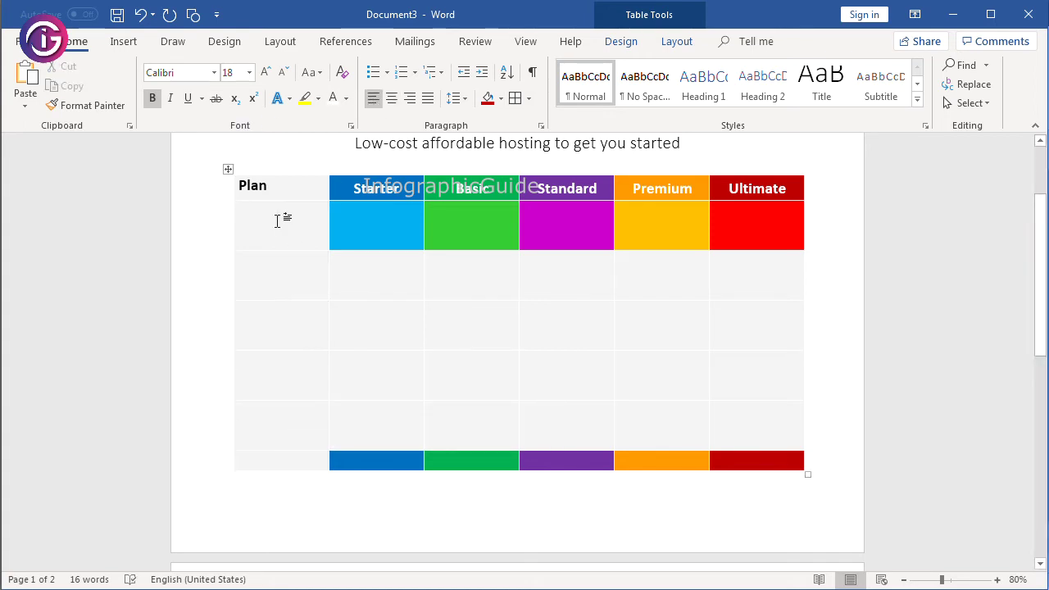
- Vertically centre the first-column cells below Plan via cell properties
drag(288, 210, 316, 471)
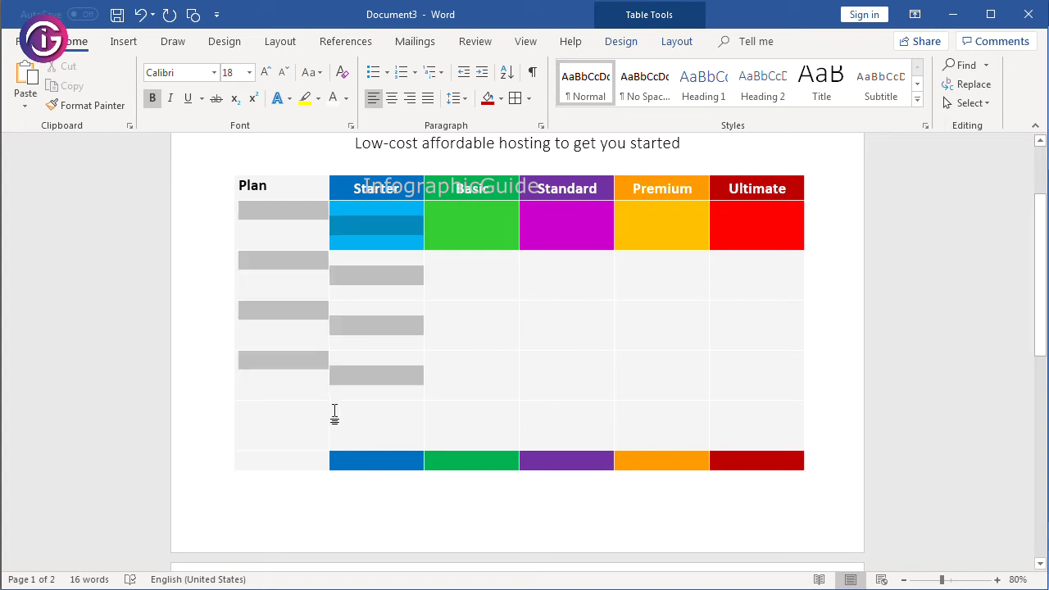
right_click(311, 325)
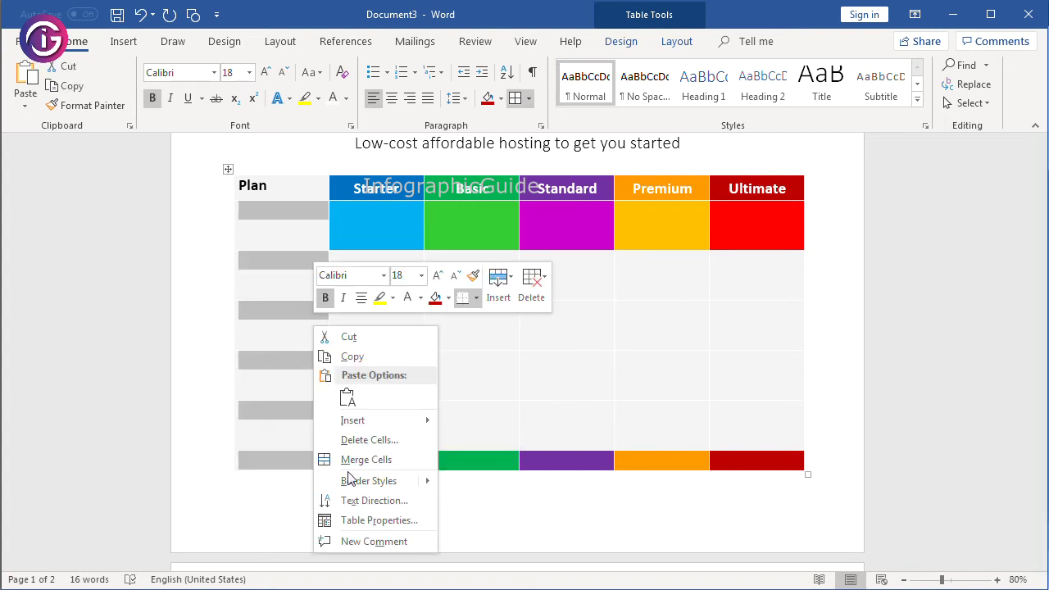
click(365, 518)
click(443, 238)
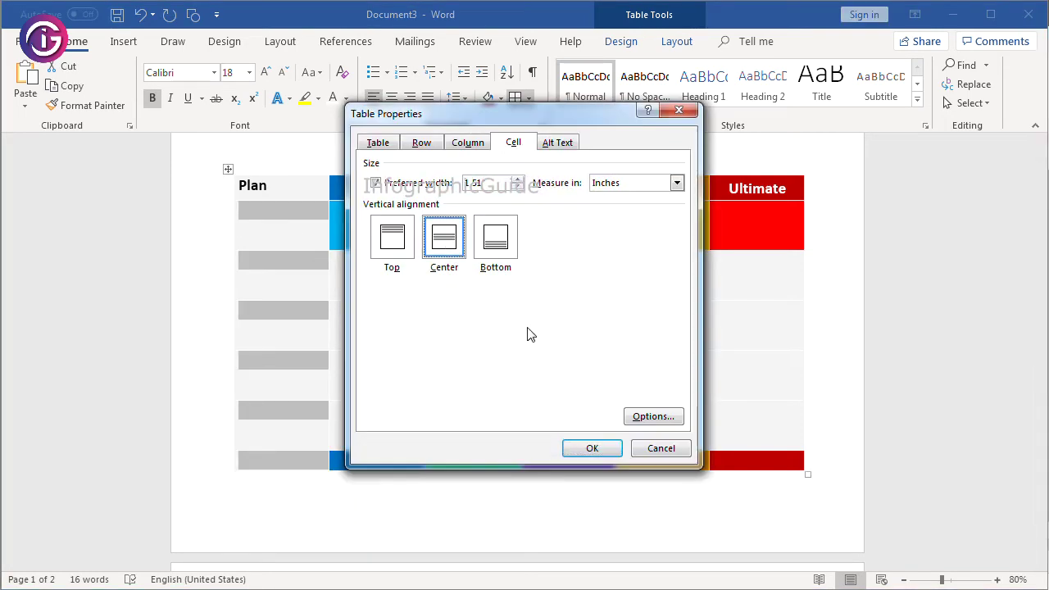
click(592, 448)
click(258, 213)
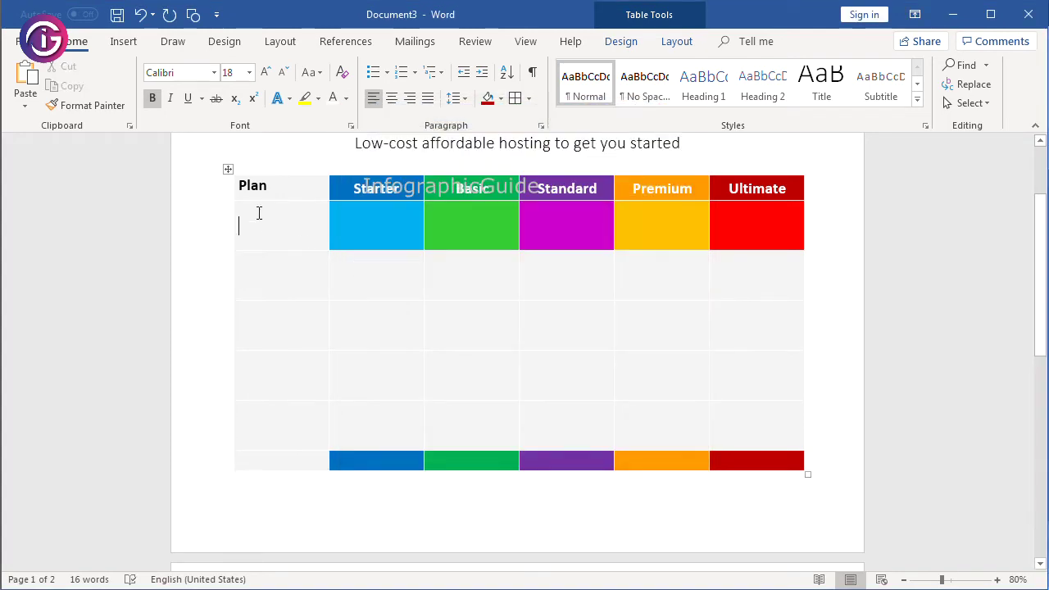
- Vertically centre the whole first column including Plan, then select Excel's 'Price' text in D13
drag(274, 189, 304, 463)
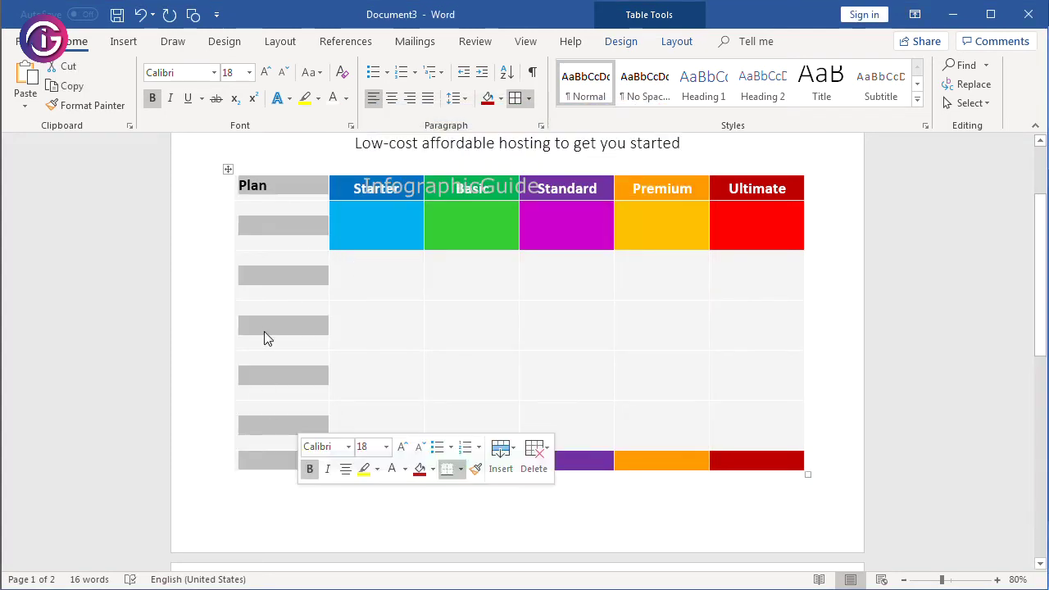
right_click(265, 336)
click(330, 298)
click(444, 238)
click(592, 448)
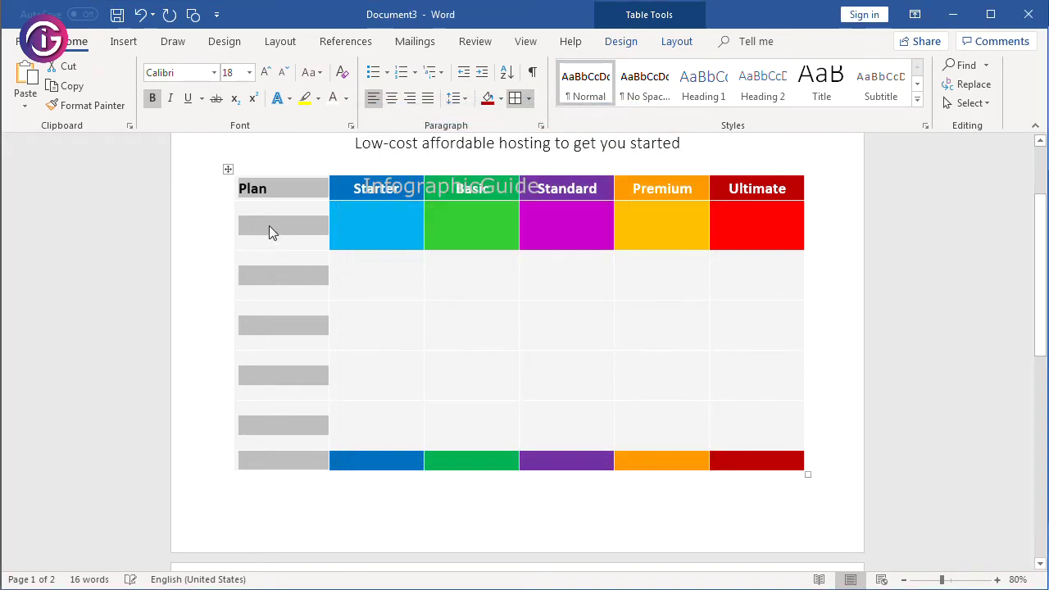
click(269, 225)
click(193, 397)
drag(241, 149, 215, 149)
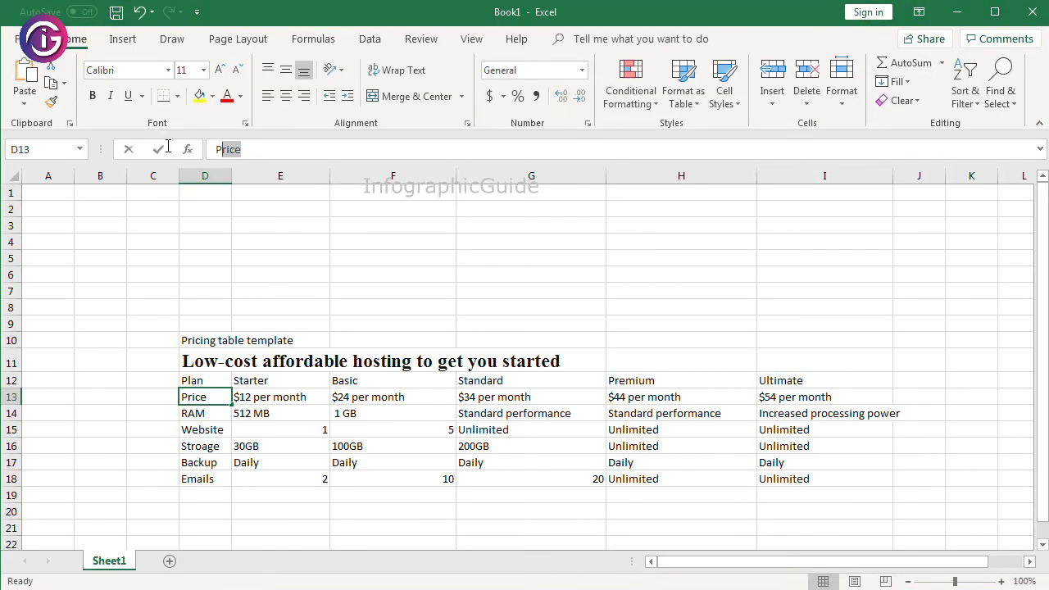
- Paste 'Price' into the table's second-row label cell
key(ctrl+c)
key(alt+Tab)
key(ctrl+v)
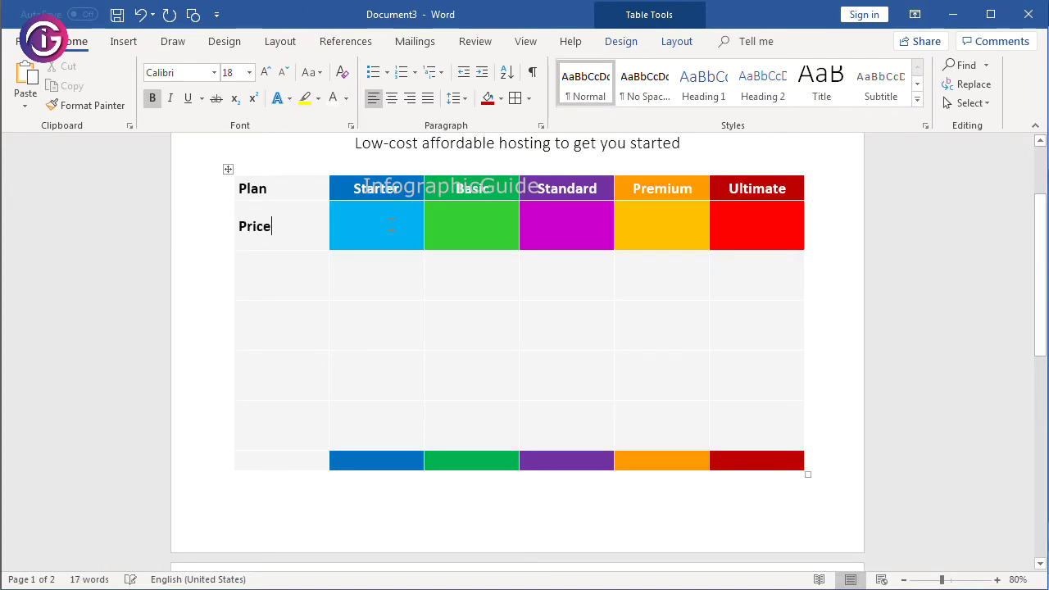
key(alt+Tab)
- Paste '$12 per month' from E13 into the Starter price cell, with 'per month' on its own line
click(285, 397)
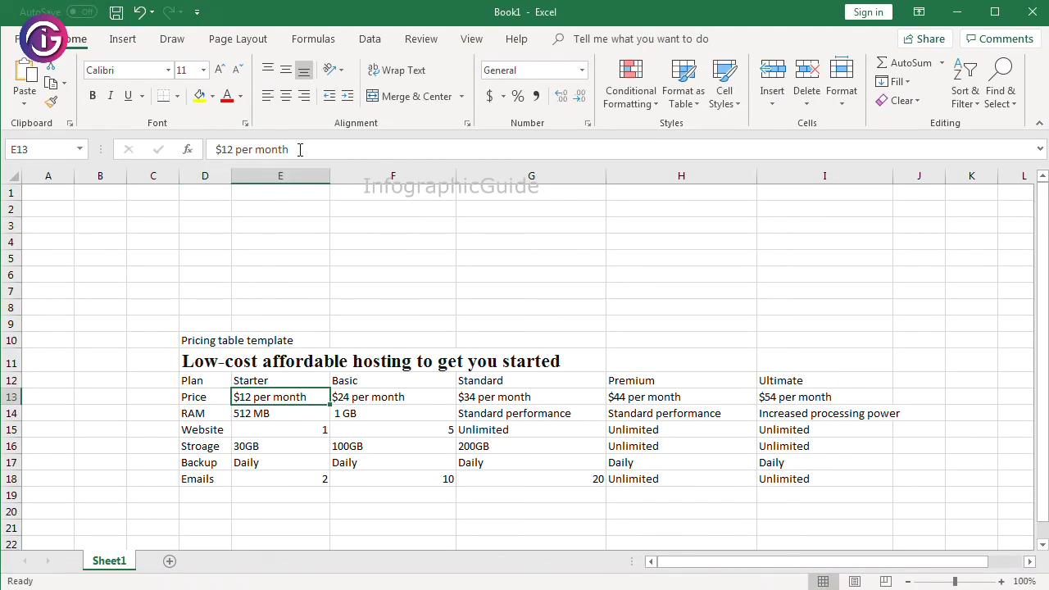
drag(290, 149, 215, 149)
key(ctrl+c)
key(alt+Tab)
key(ctrl+v)
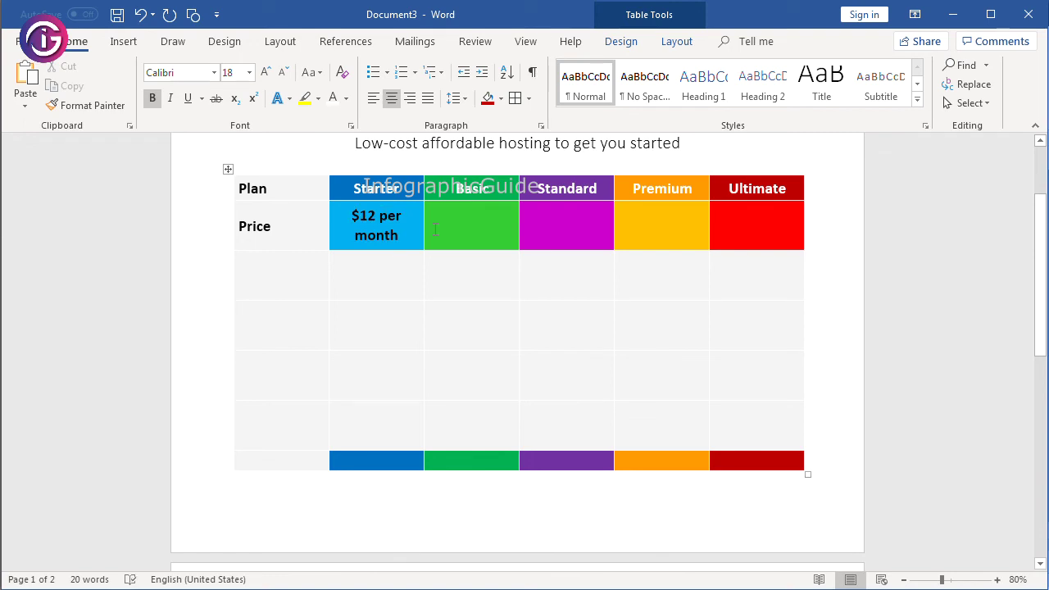
click(384, 216)
key(Return)
- Set the $12 amount to 36 pt
drag(352, 216, 403, 216)
click(266, 73)
click(266, 73)
click(266, 74)
click(265, 74)
click(265, 74)
click(266, 74)
click(266, 74)
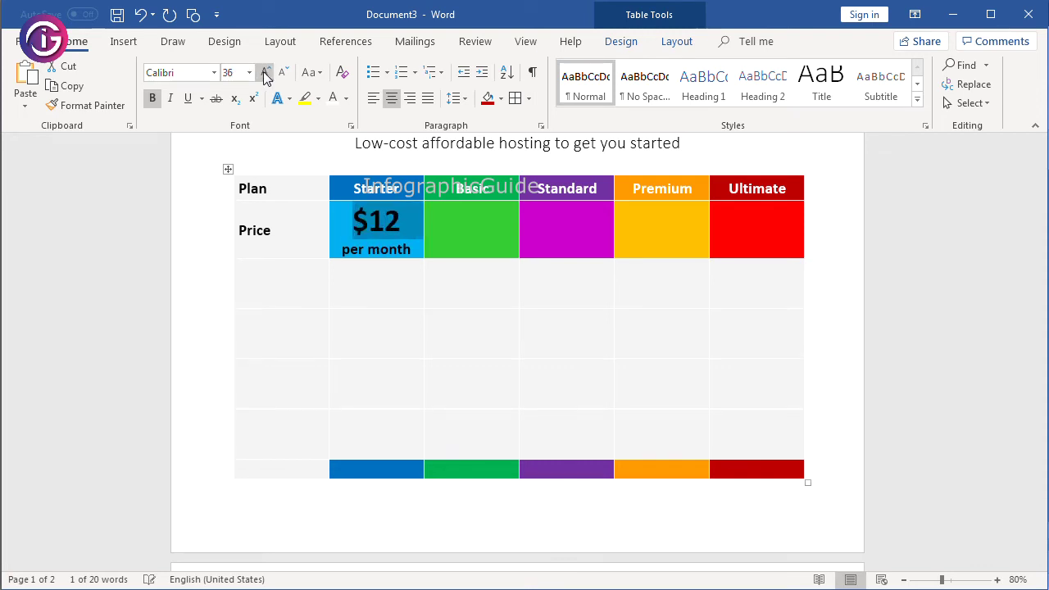
click(249, 73)
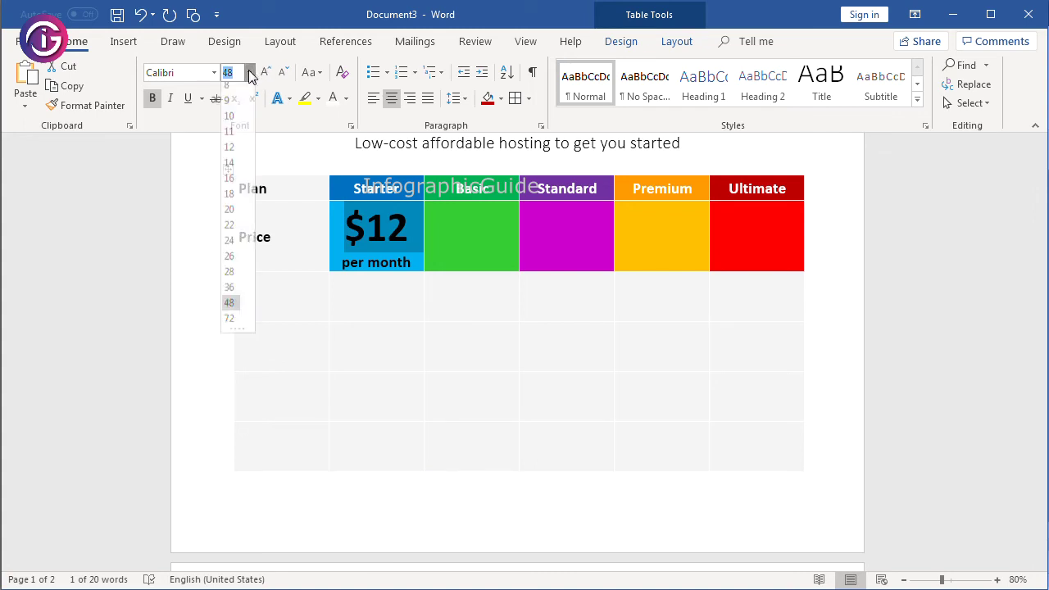
click(232, 294)
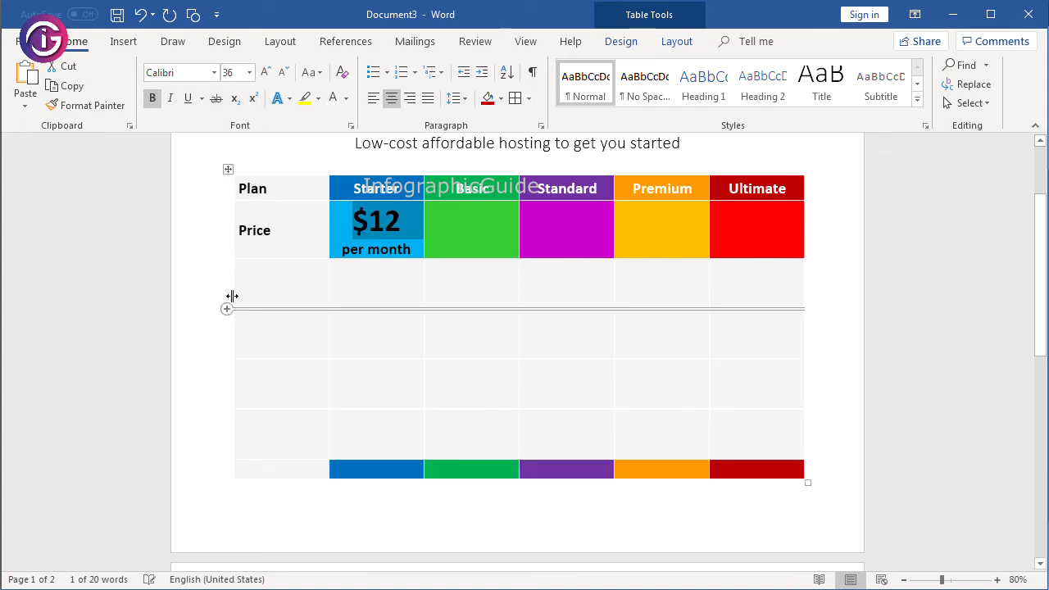
click(411, 258)
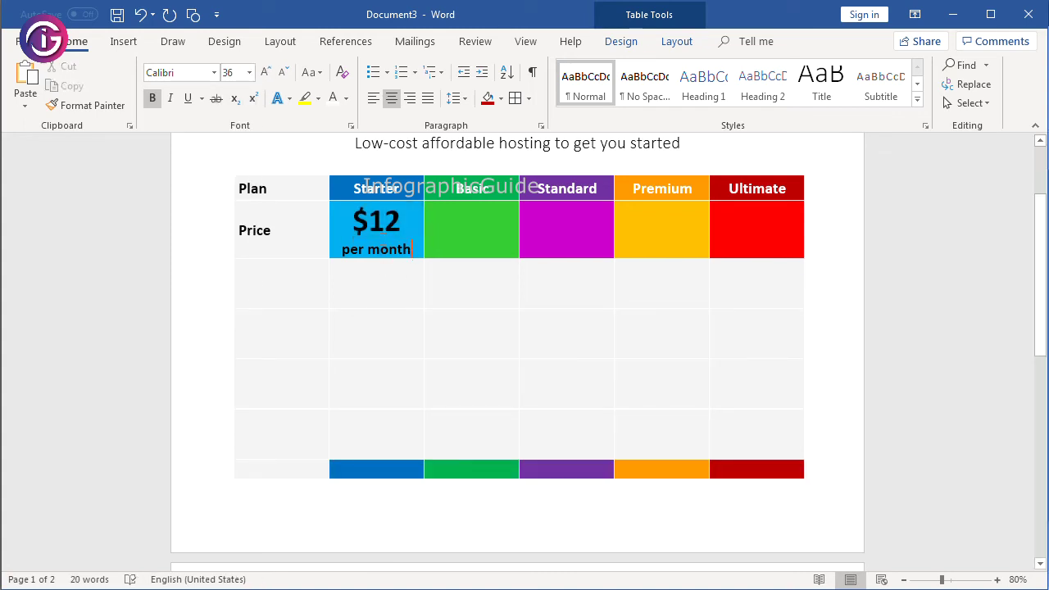
- Make the whole Starter price text white
drag(411, 249, 353, 213)
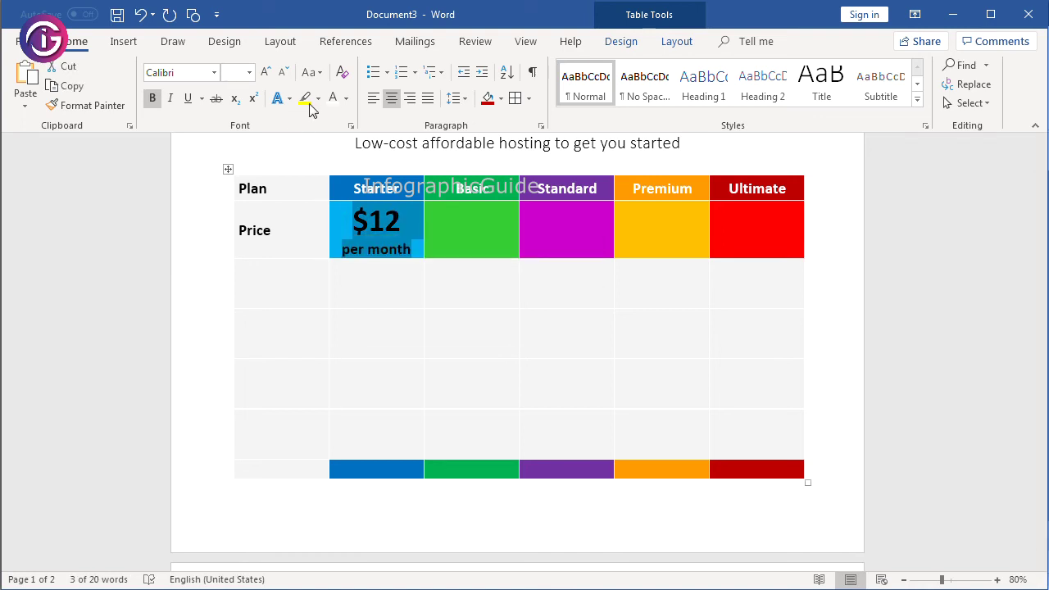
click(333, 98)
click(472, 229)
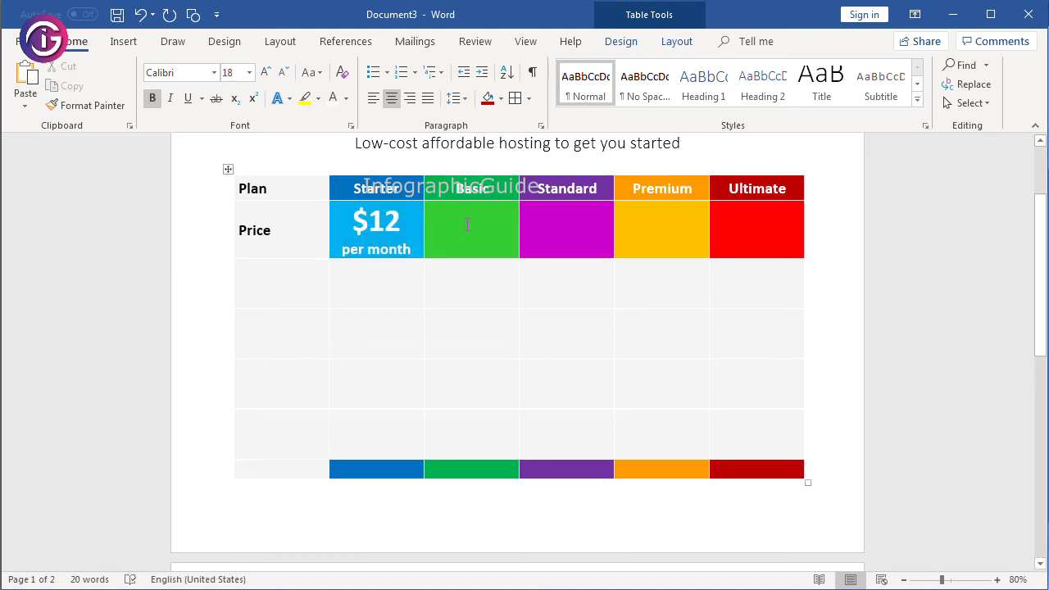
- Set the 'per month' line to 16 pt and reselect the whole Starter price
double_click(404, 258)
click(406, 258)
triple_click(407, 256)
click(409, 257)
triple_click(391, 255)
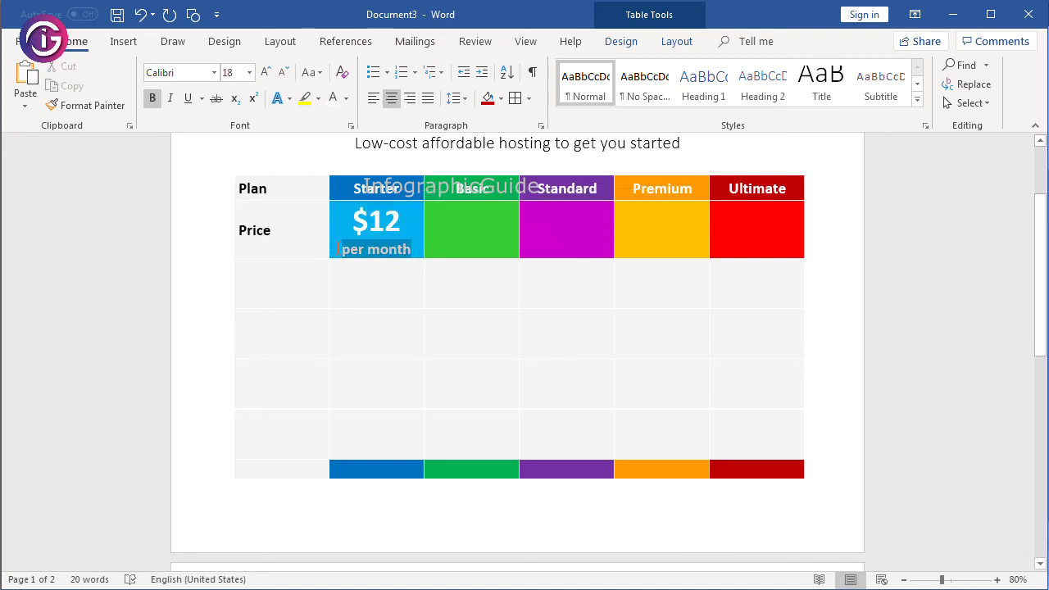
click(248, 72)
click(236, 188)
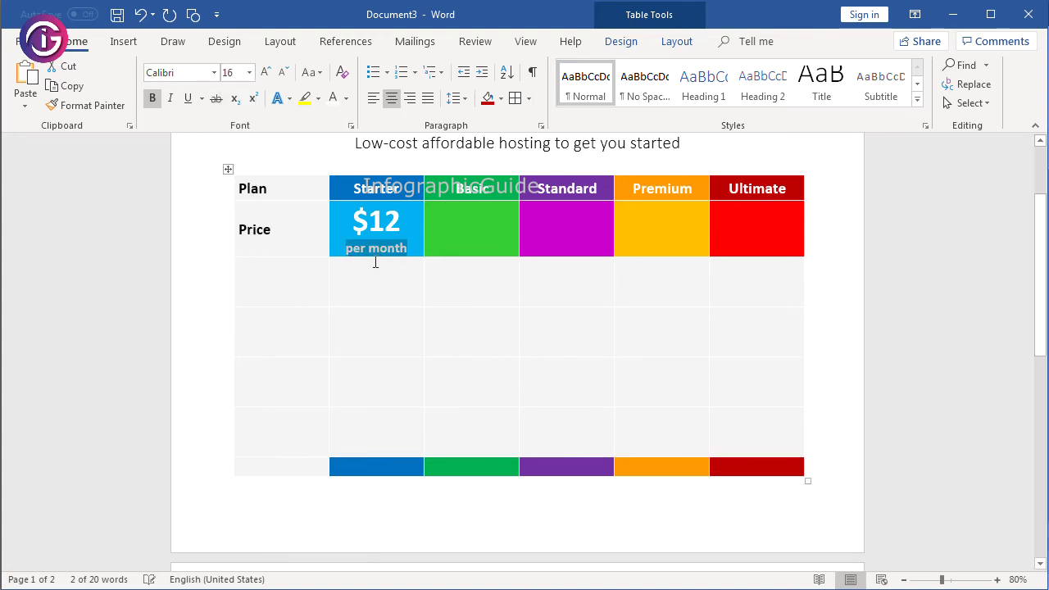
click(358, 230)
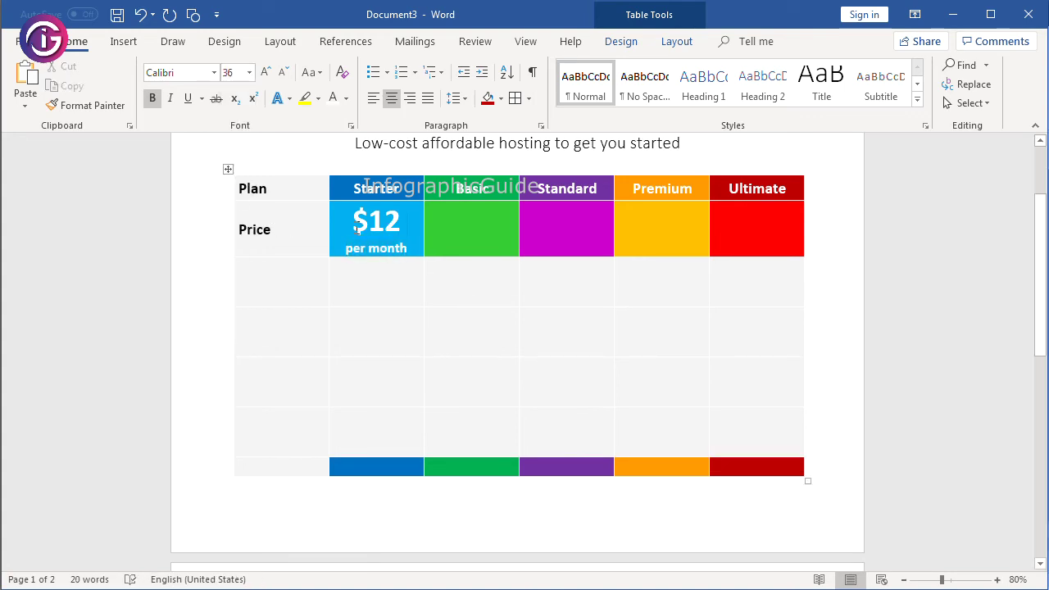
drag(358, 230, 462, 262)
drag(358, 230, 410, 248)
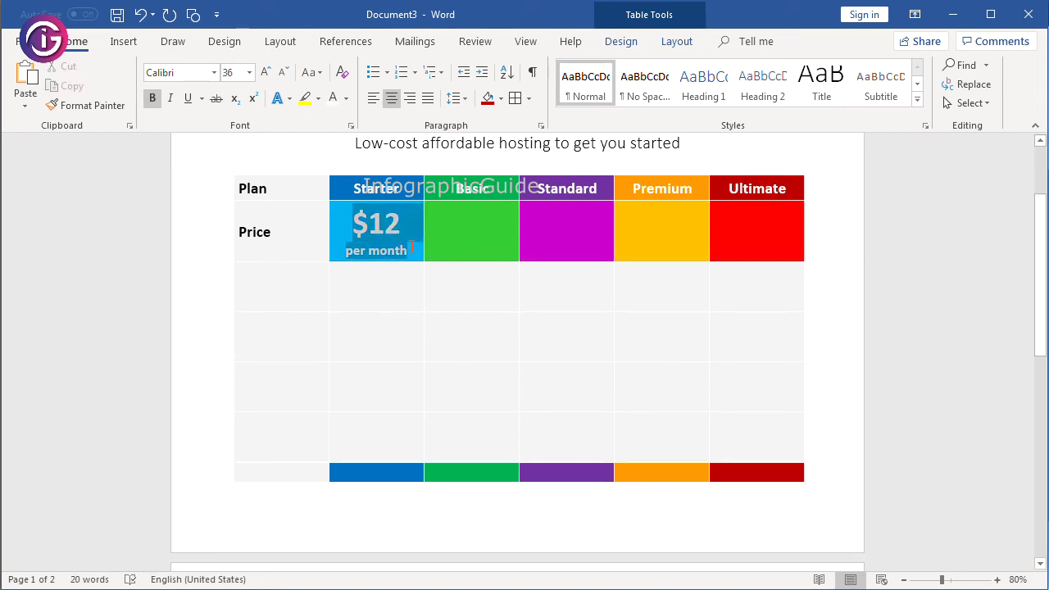
- Paste the styled Starter price into the Basic, Standard, Premium and Ultimate price cells
key(ctrl+c)
click(462, 228)
key(ctrl+v)
click(531, 237)
key(ctrl+v)
click(686, 238)
key(ctrl+v)
click(732, 231)
key(ctrl+v)
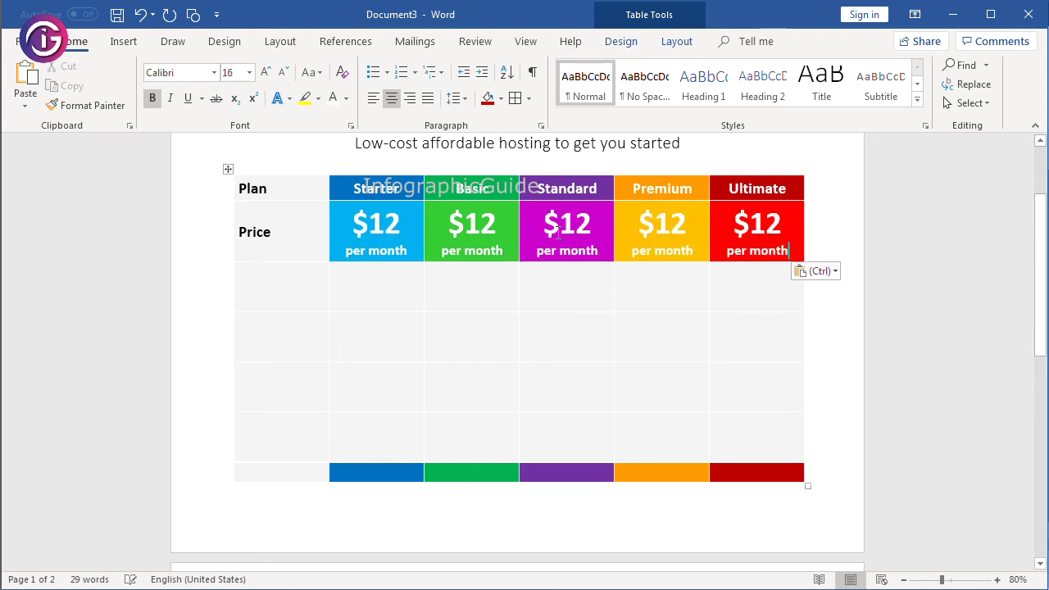
- Change the Basic and Standard amounts to $24 and $34
click(637, 238)
key(shift+Right)
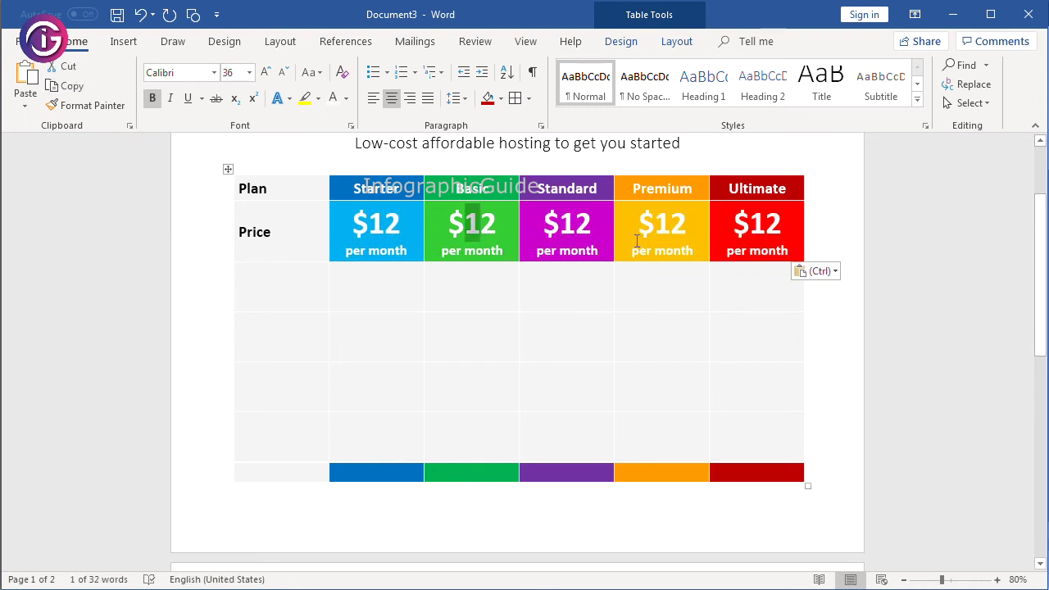
key(Right)
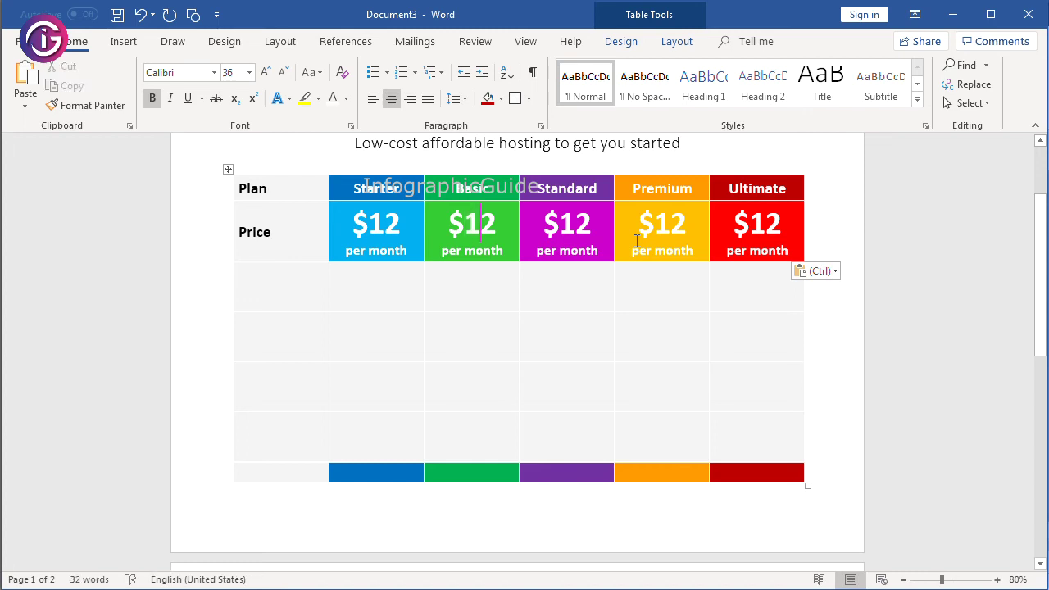
key(shift+Left)
key(shift+Left)
text(24)
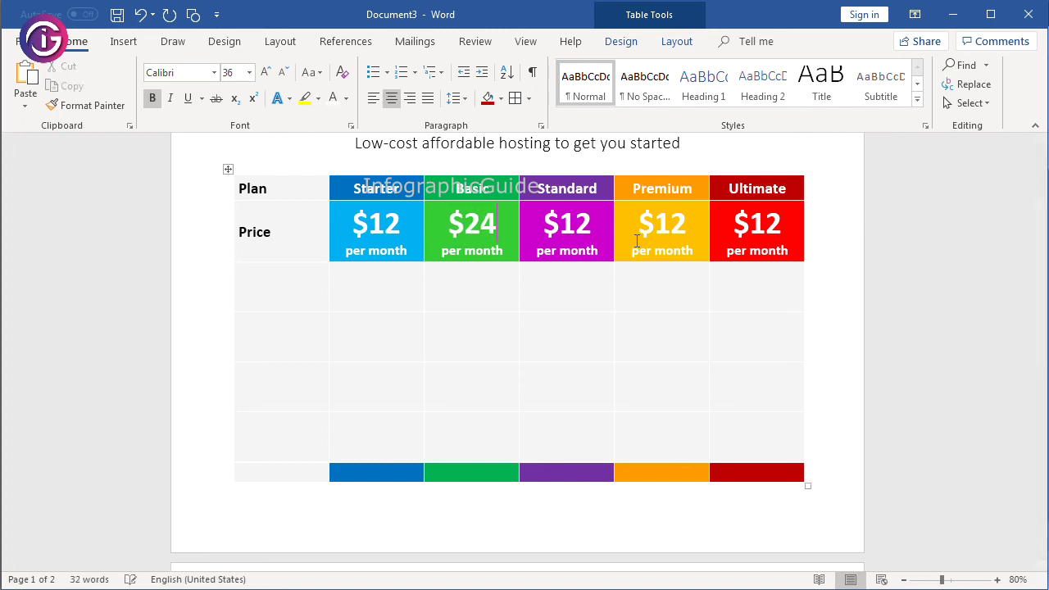
key(Tab)
key(Right)
key(Up)
key(shift+Left)
key(Right)
key(shift+Left)
key(shift+Left)
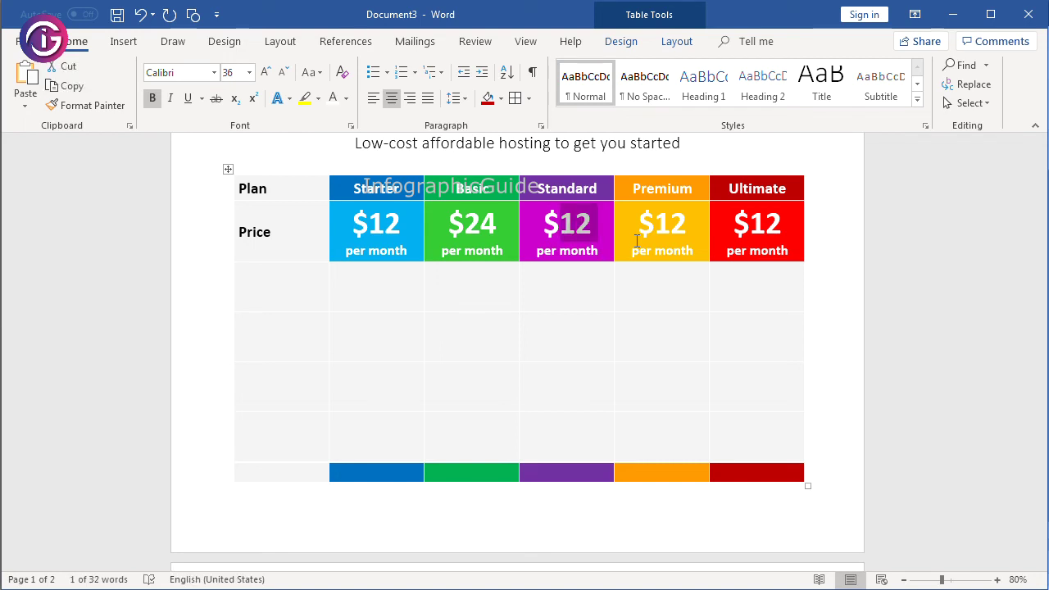
text(34)
- Change the Premium and Ultimate amounts to $44 and $55
key(Tab)
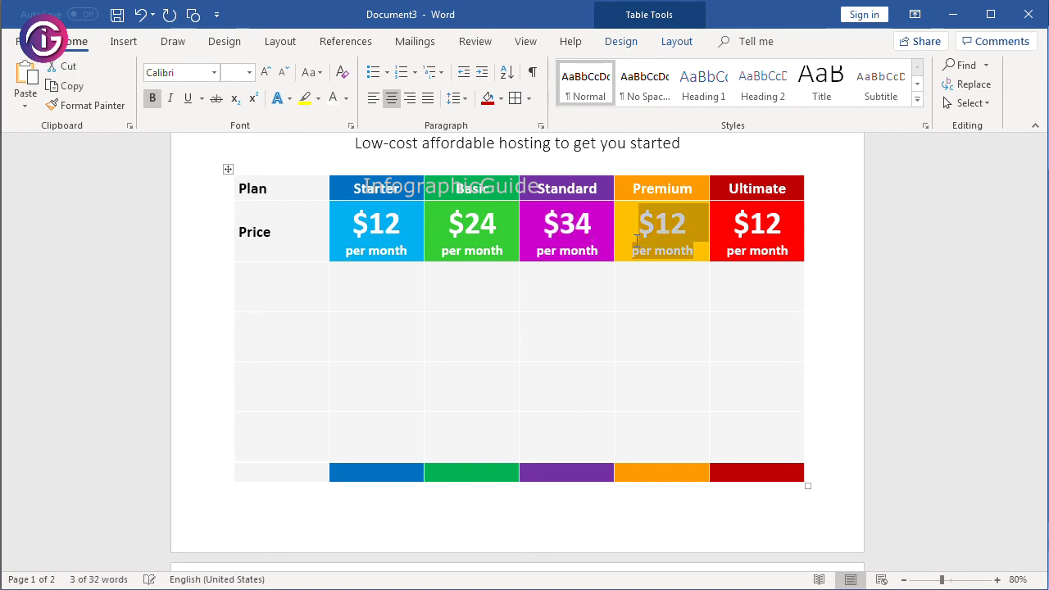
key(Left)
key(Right)
key(shift+Right)
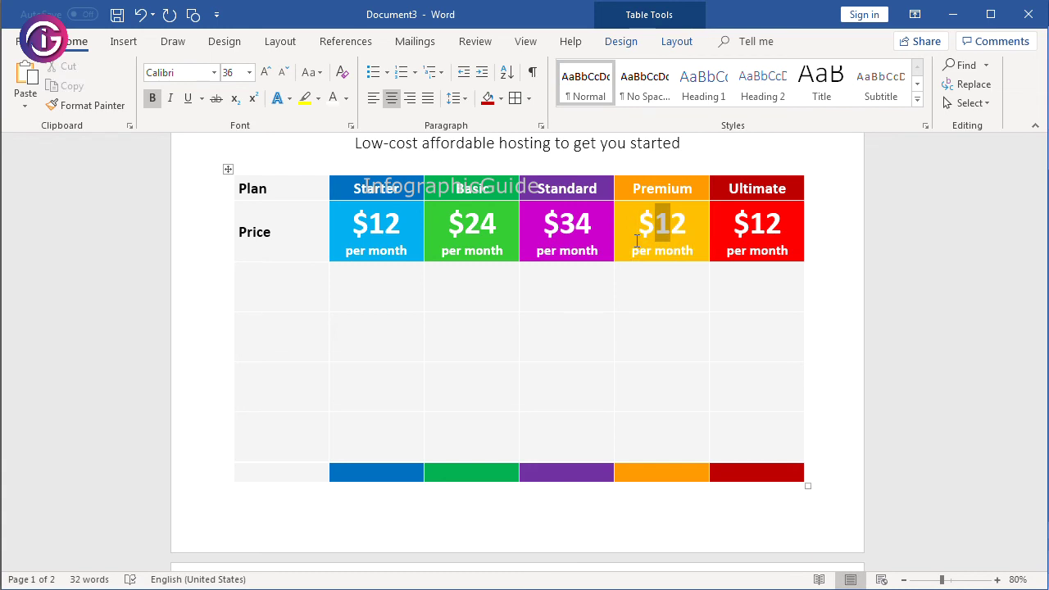
key(shift+Right)
text(44)
key(Tab)
key(Right)
key(shift+Left)
key(shift+Left)
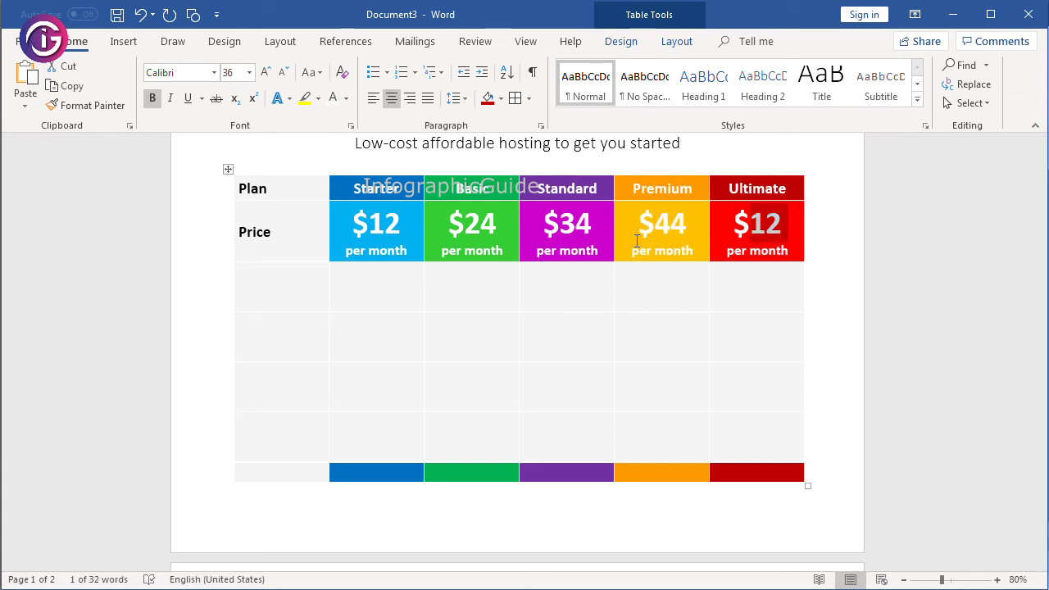
text(55)
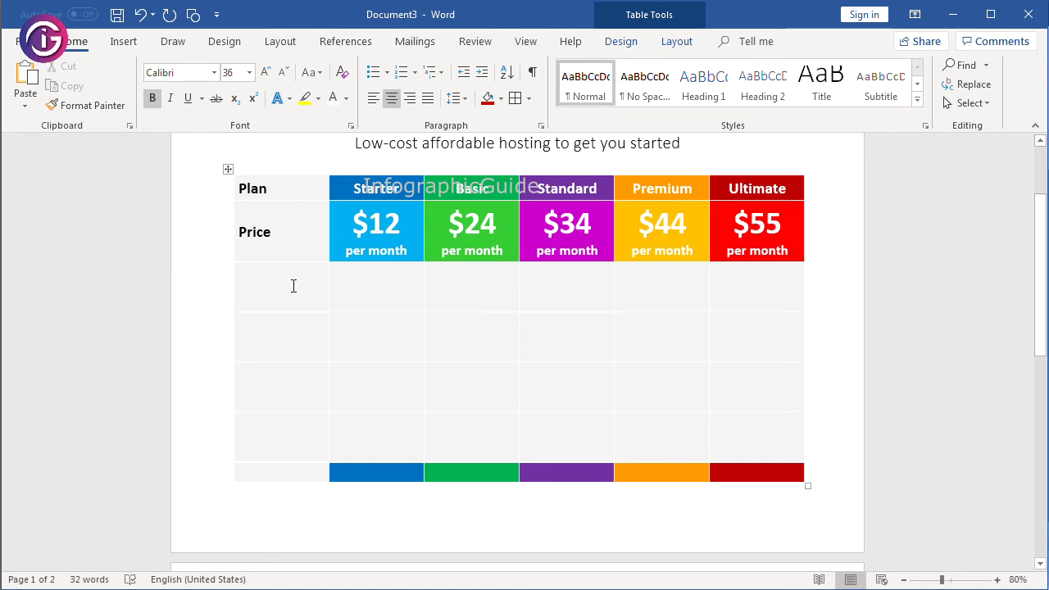
- Shade the second and fourth empty feature rows grey
click(294, 285)
drag(284, 353, 747, 333)
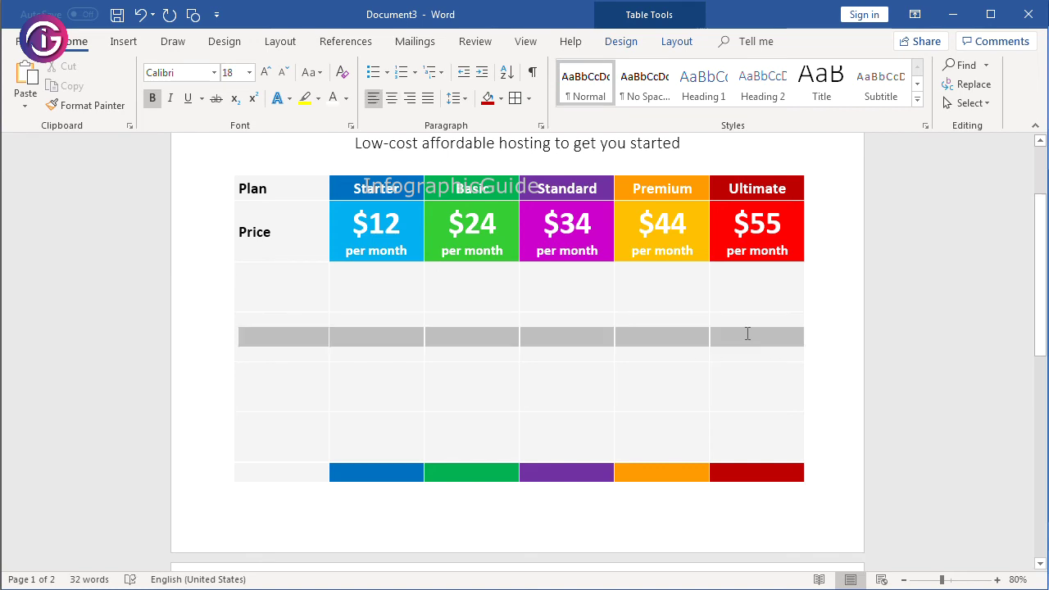
click(502, 100)
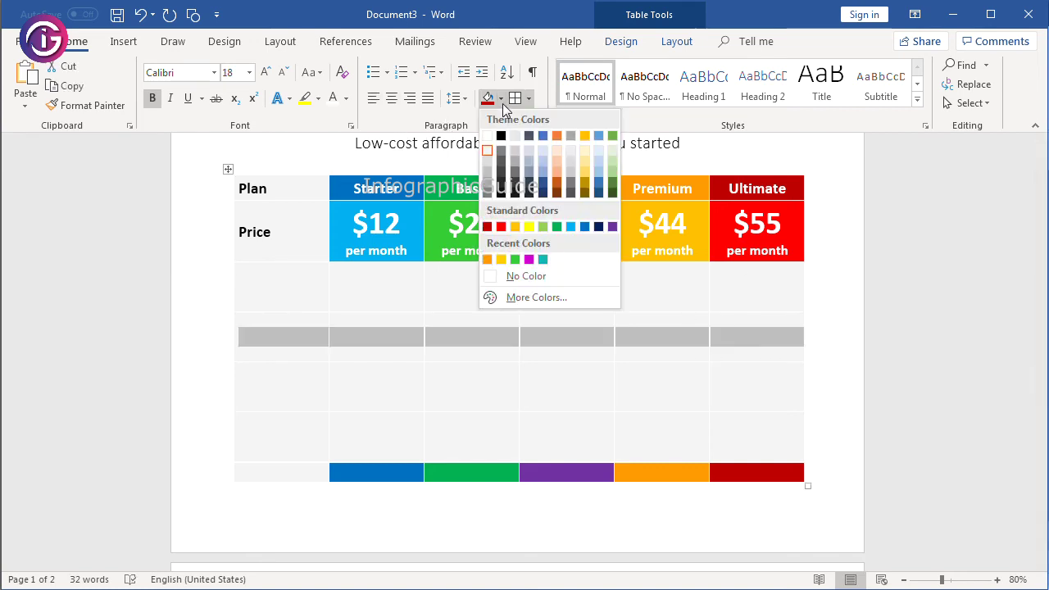
click(514, 149)
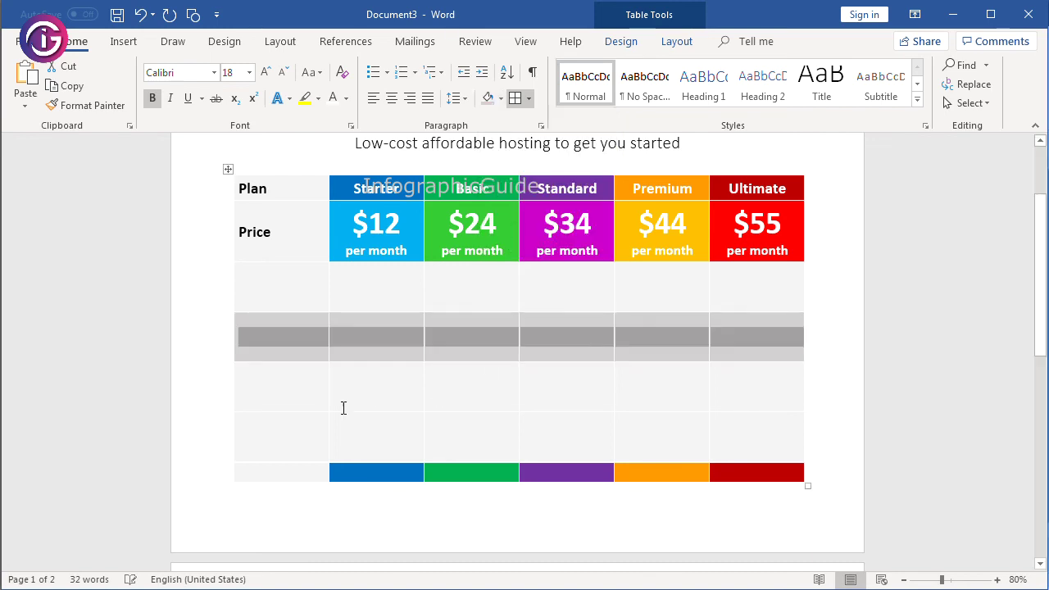
drag(287, 435, 737, 423)
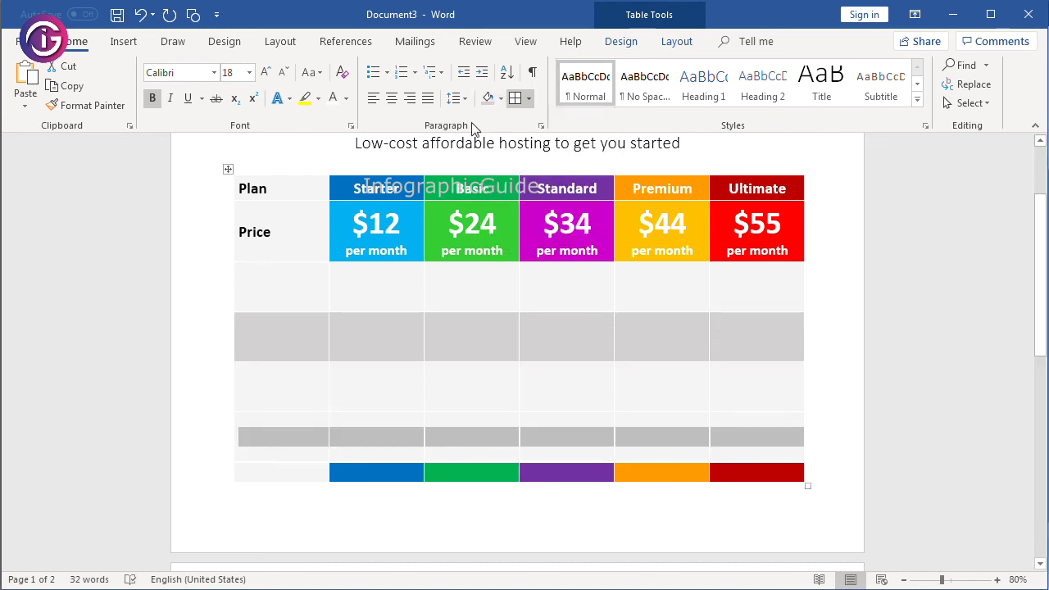
click(487, 98)
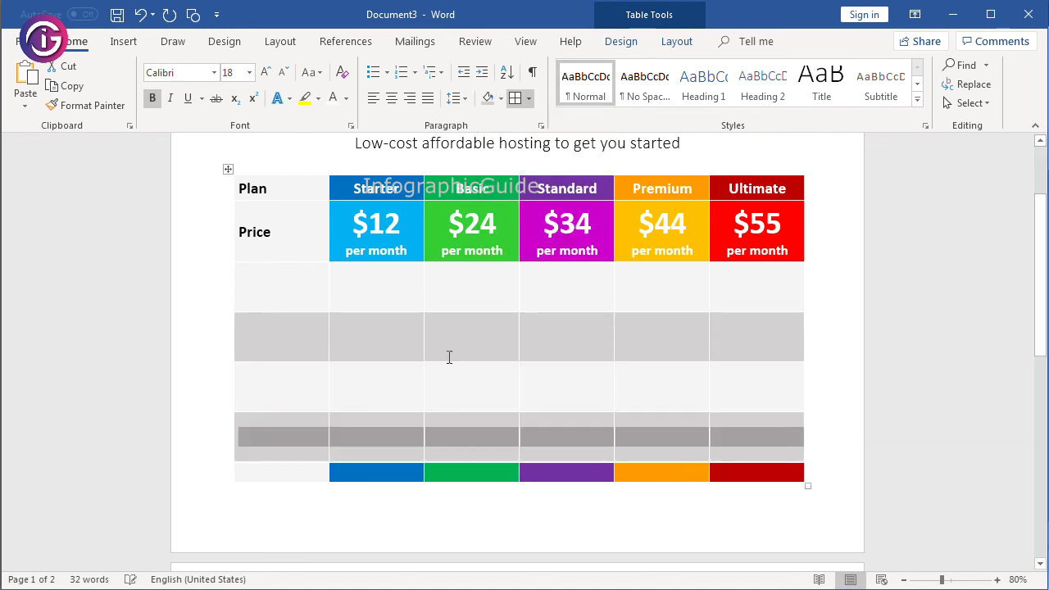
- Apply the same grey shading to the Price label cell
click(530, 358)
click(286, 230)
click(487, 98)
click(307, 297)
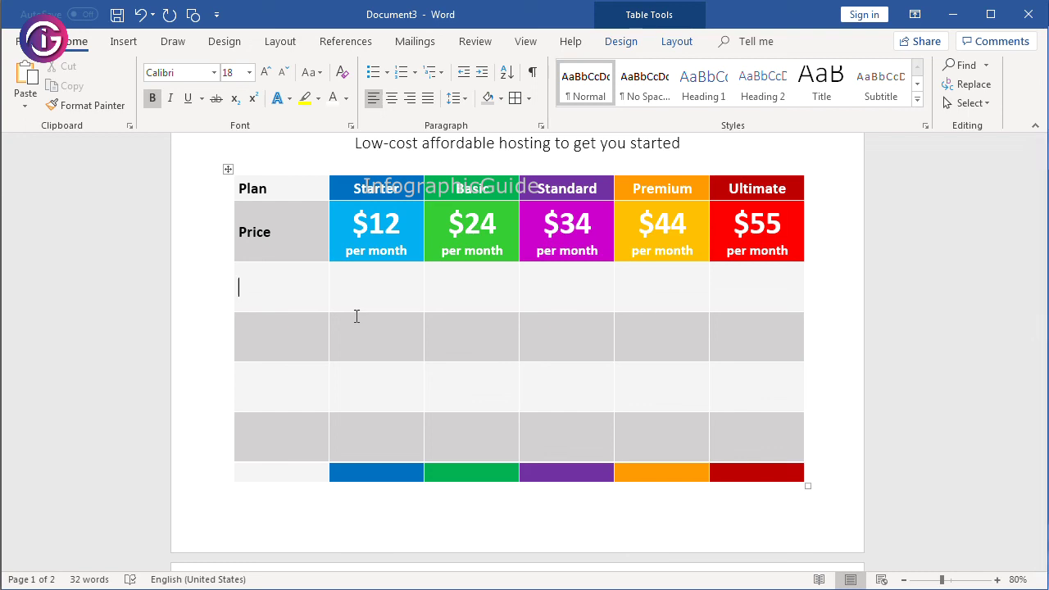
- Paste the Excel RAM, Website, Storage and Emails rows into the table's feature cells
key(ctrl+v)
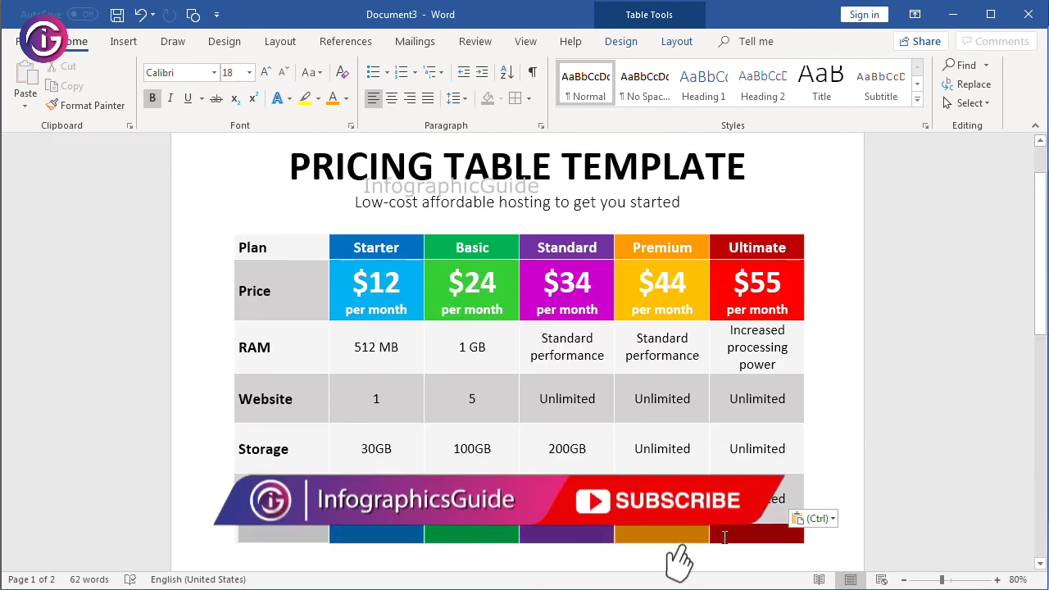
click(227, 228)
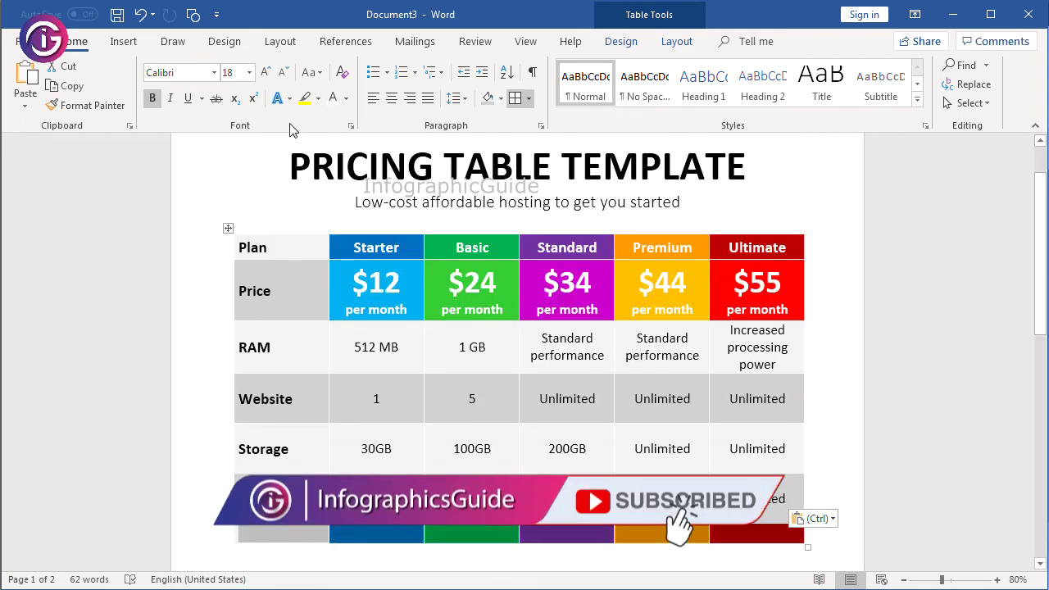
click(250, 72)
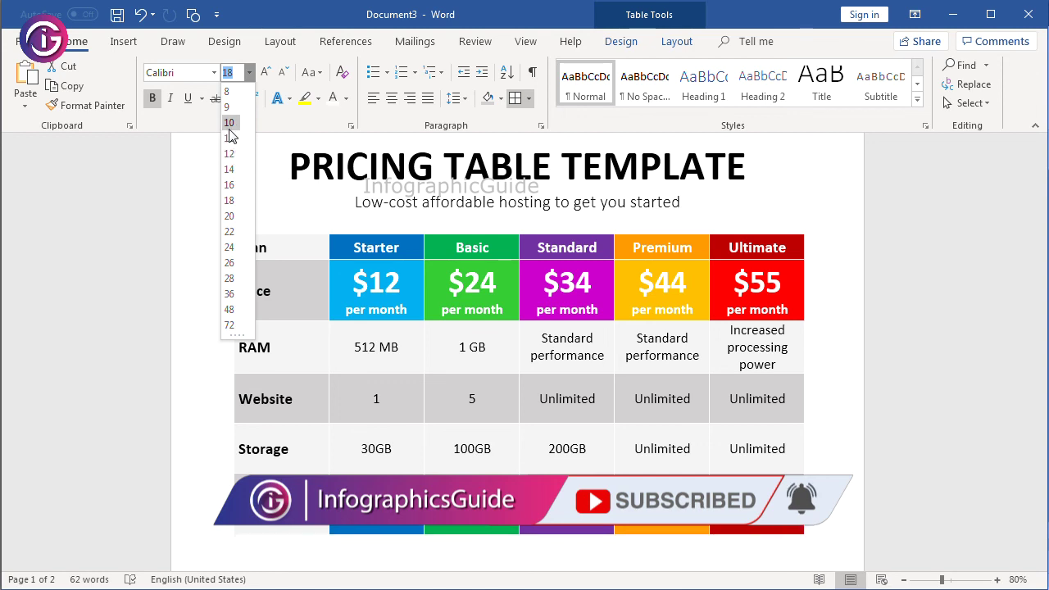
click(964, 374)
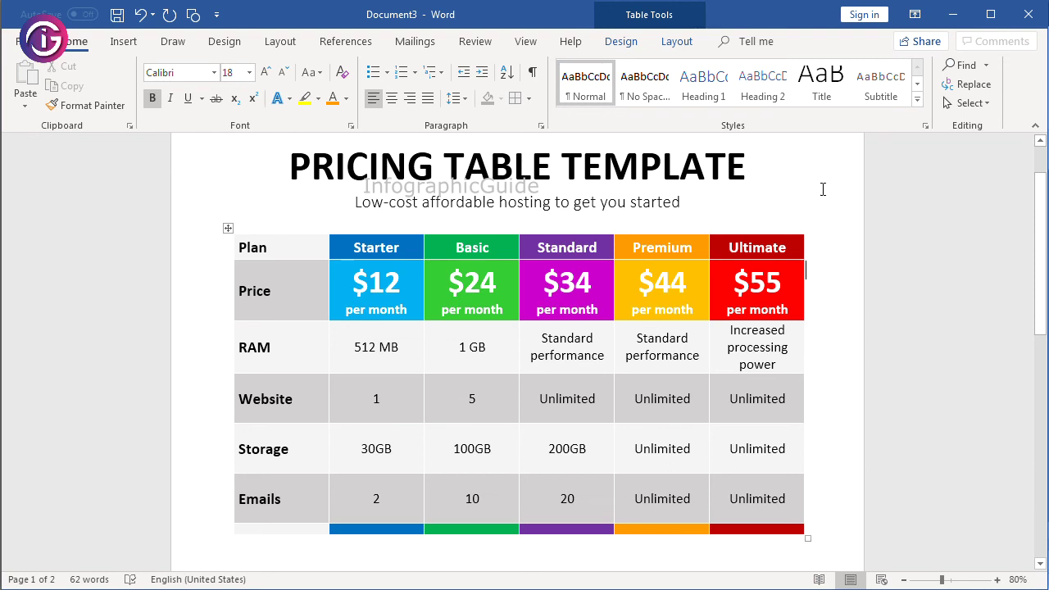
click(978, 359)
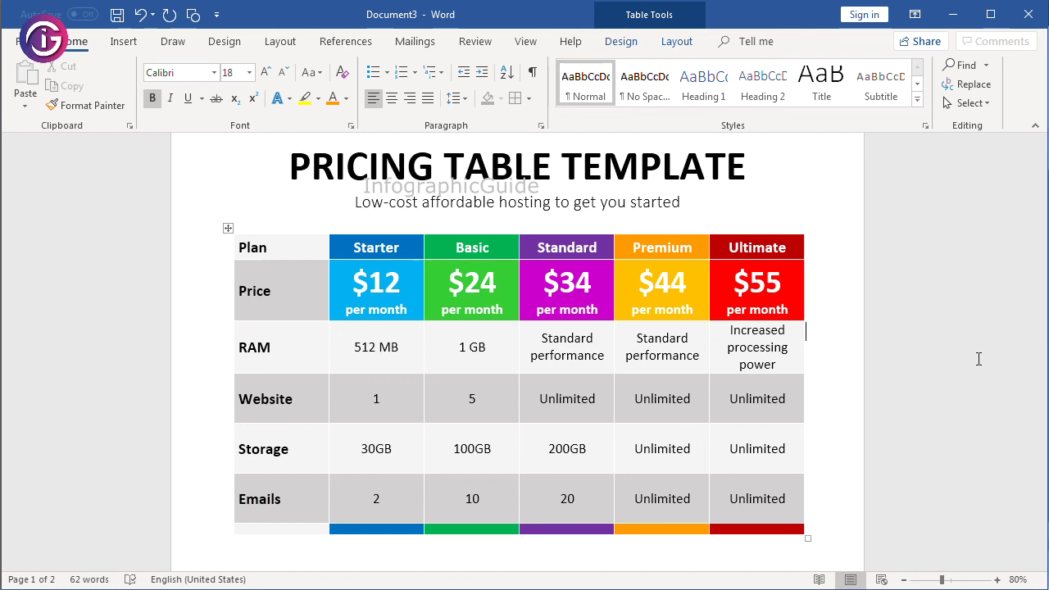